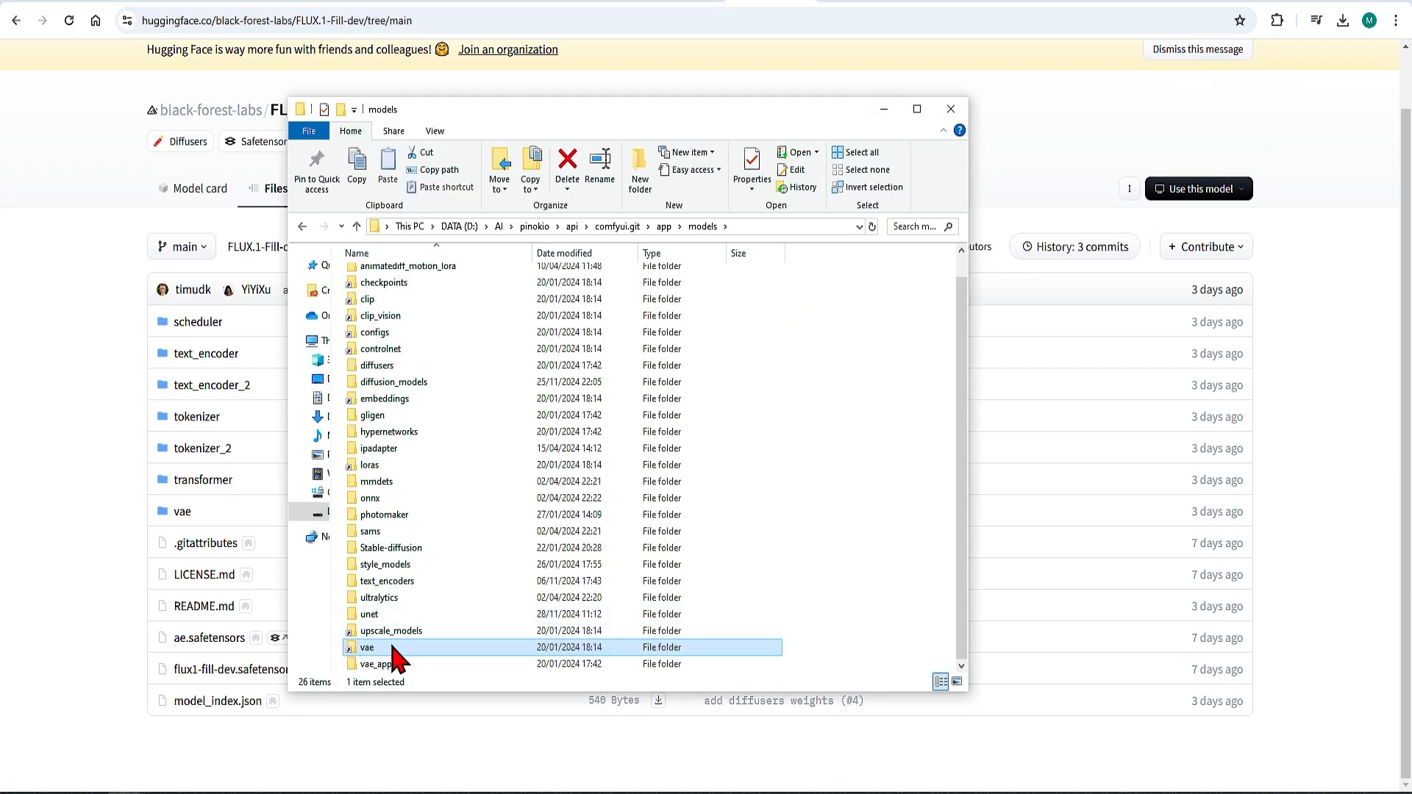
Step: Open the vae folder inside models, select ae.safetensors, and return to the browser's flux_text_encoders page
double_click(397, 654)
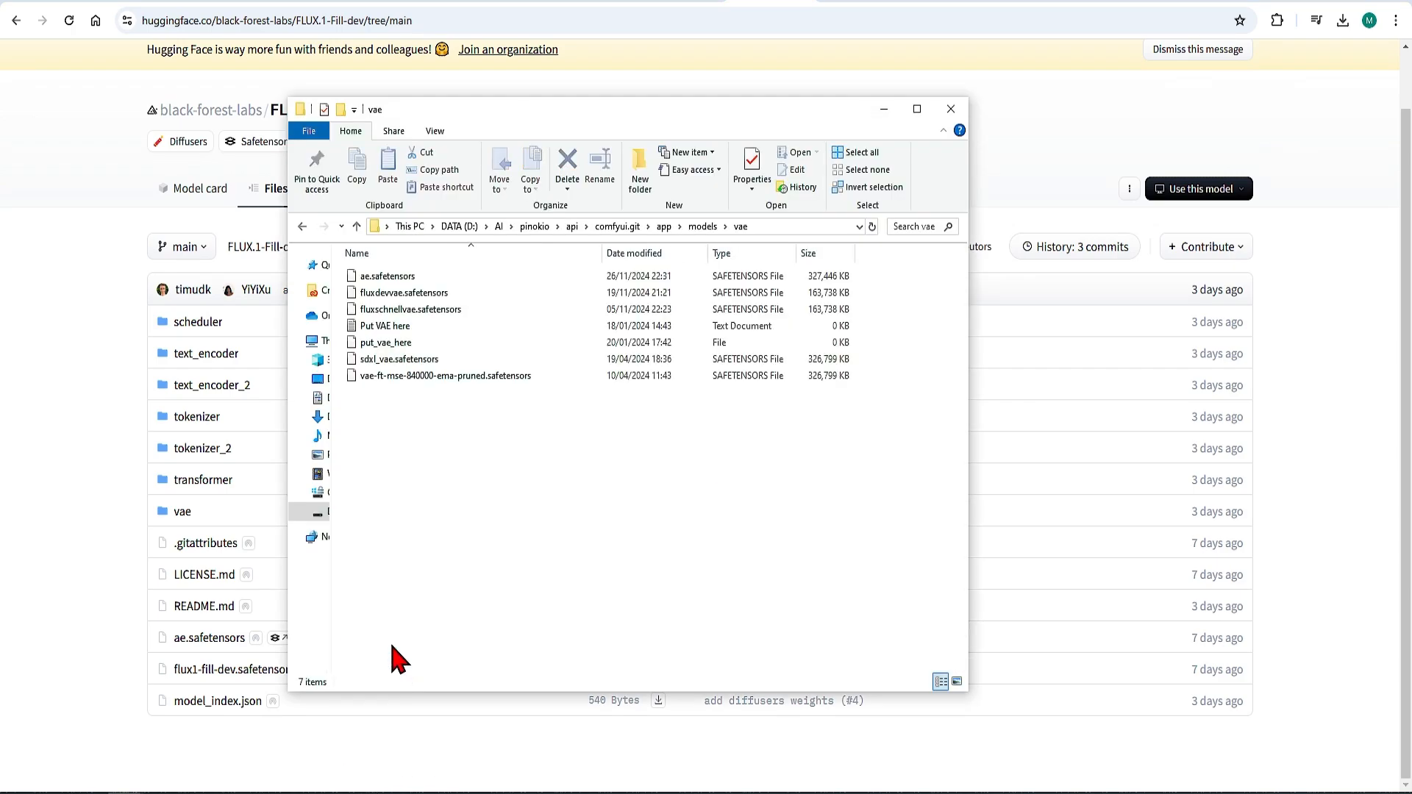
left_click(430, 278)
left_click(107, 491)
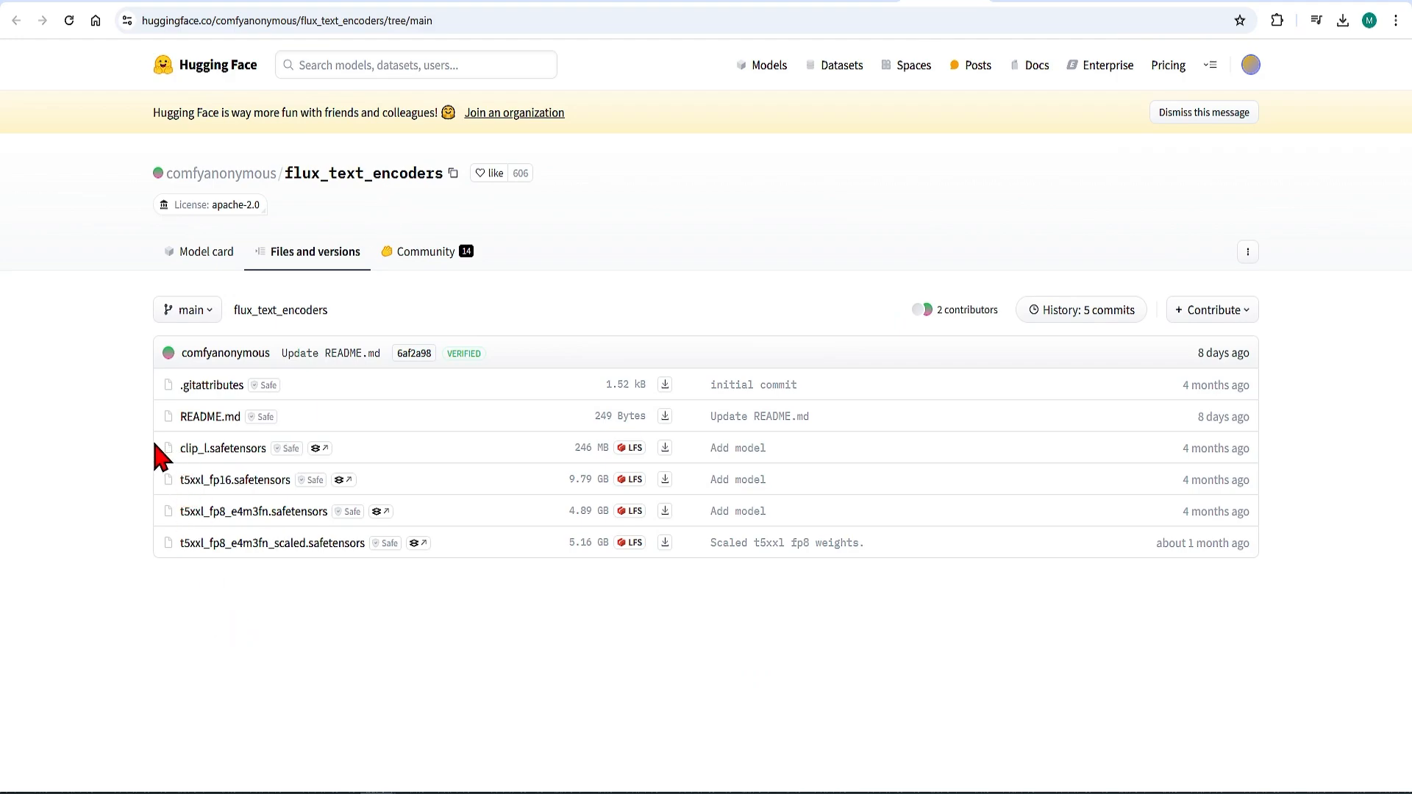
Step: Review clip_l.safetensors and the t5xxl files on the flux_text_encoders page, and go back to the models folder in File Explorer
left_click_drag(346, 450, 251, 457)
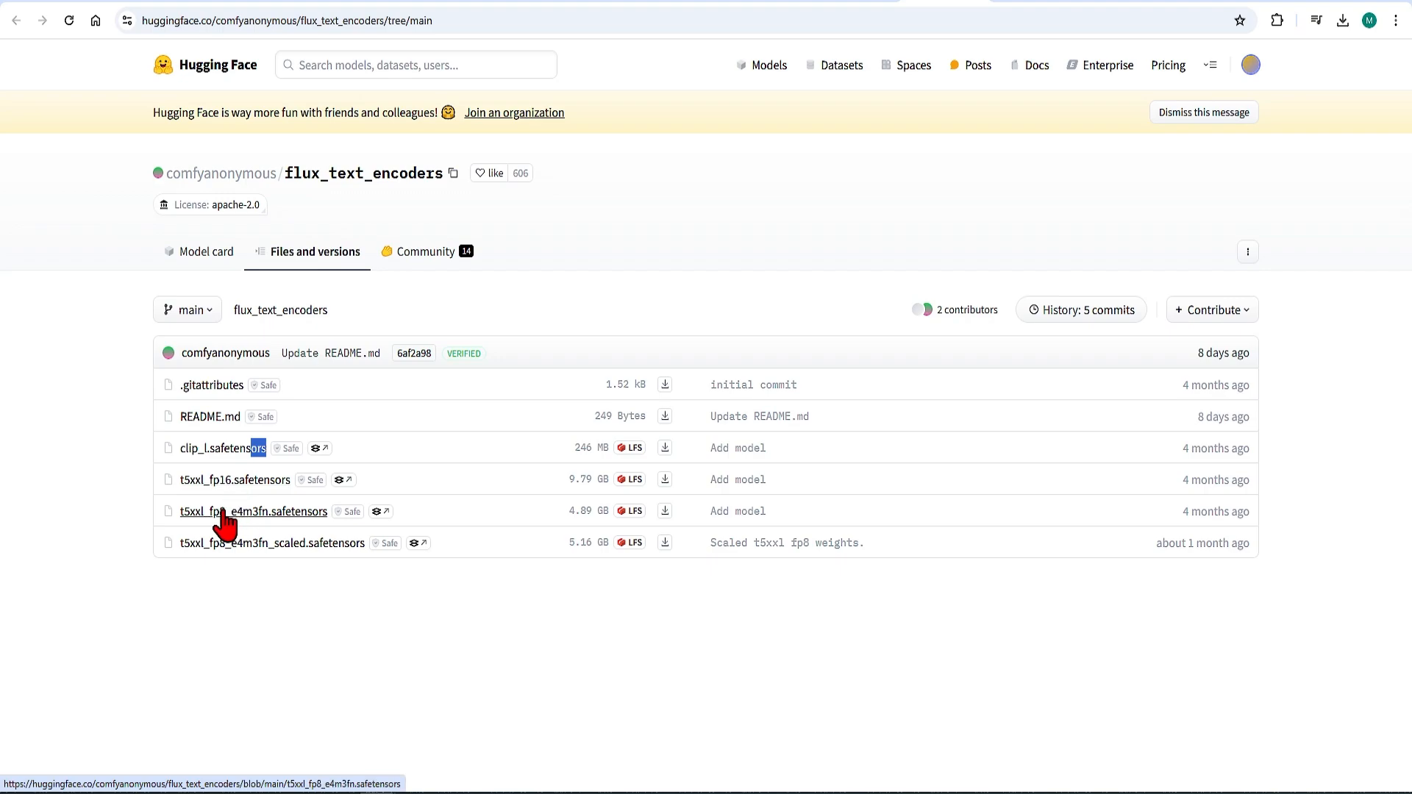
key("alt+Tab")
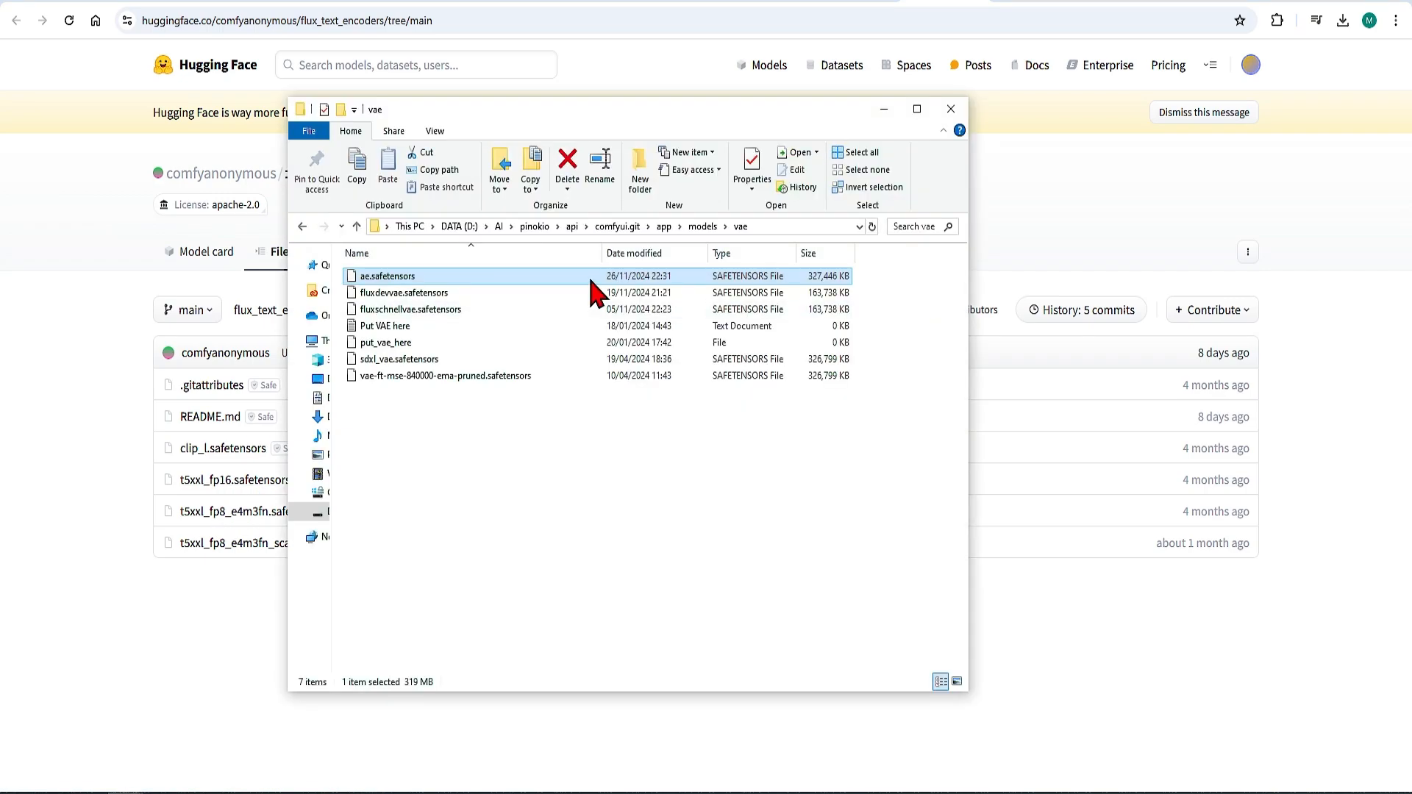
left_click(703, 227)
double_click(457, 318)
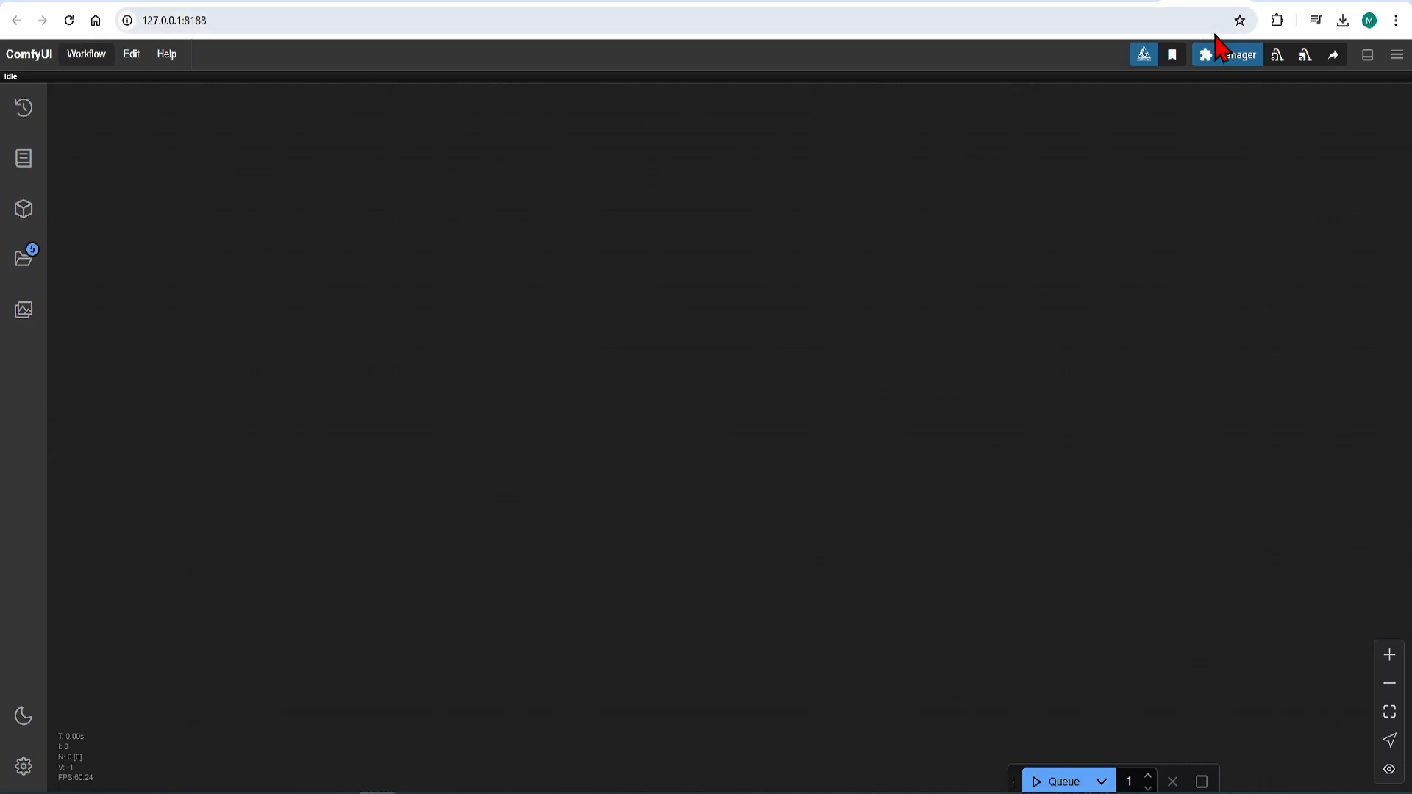
Step: Switch to ComfyUI and run Update All from the ComfyUI Manager
left_click(1221, 53)
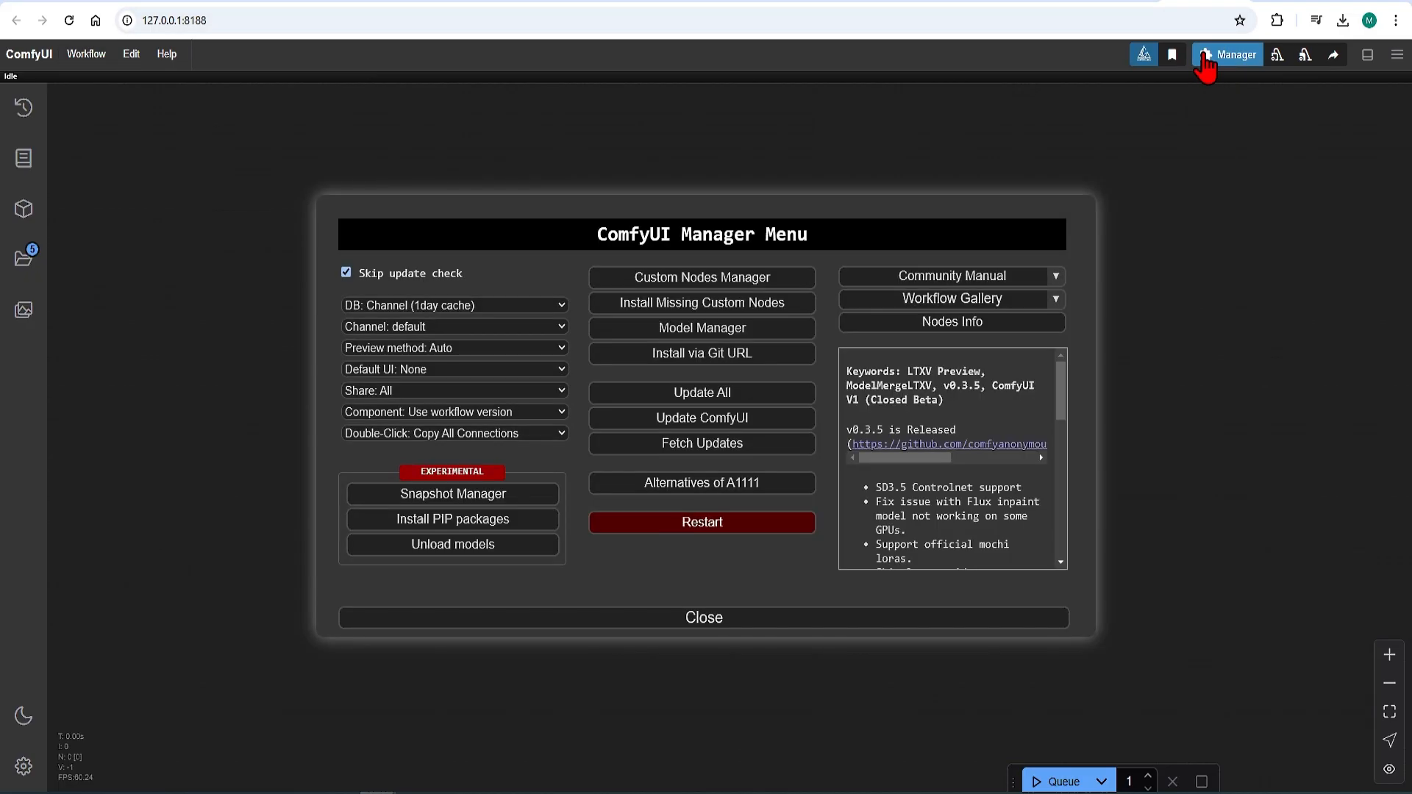
left_click(753, 404)
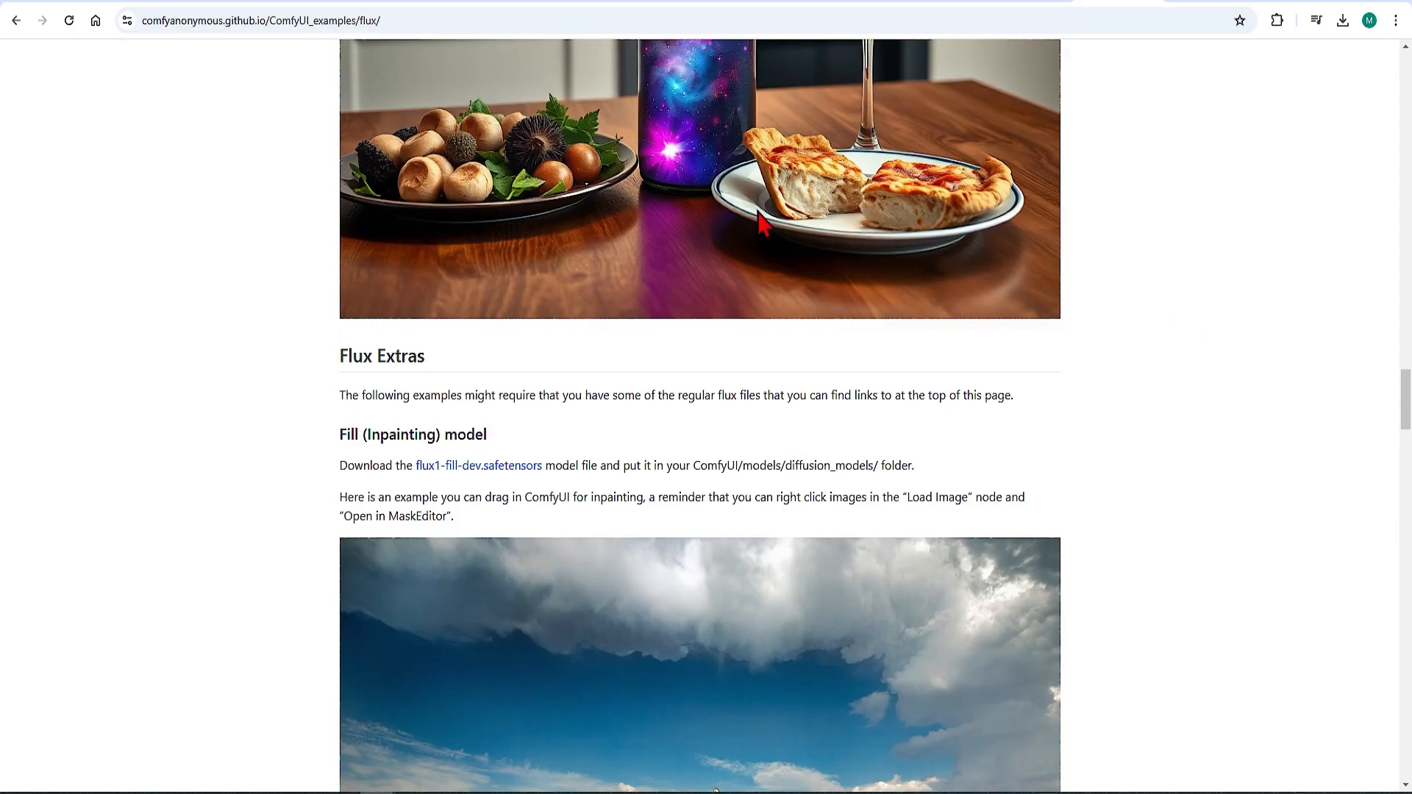
Step: Find the Fill (Inpainting) example on the ComfyUI Flux examples page and load its image's workflow onto the ComfyUI canvas
scroll(708, 188, "down", 7)
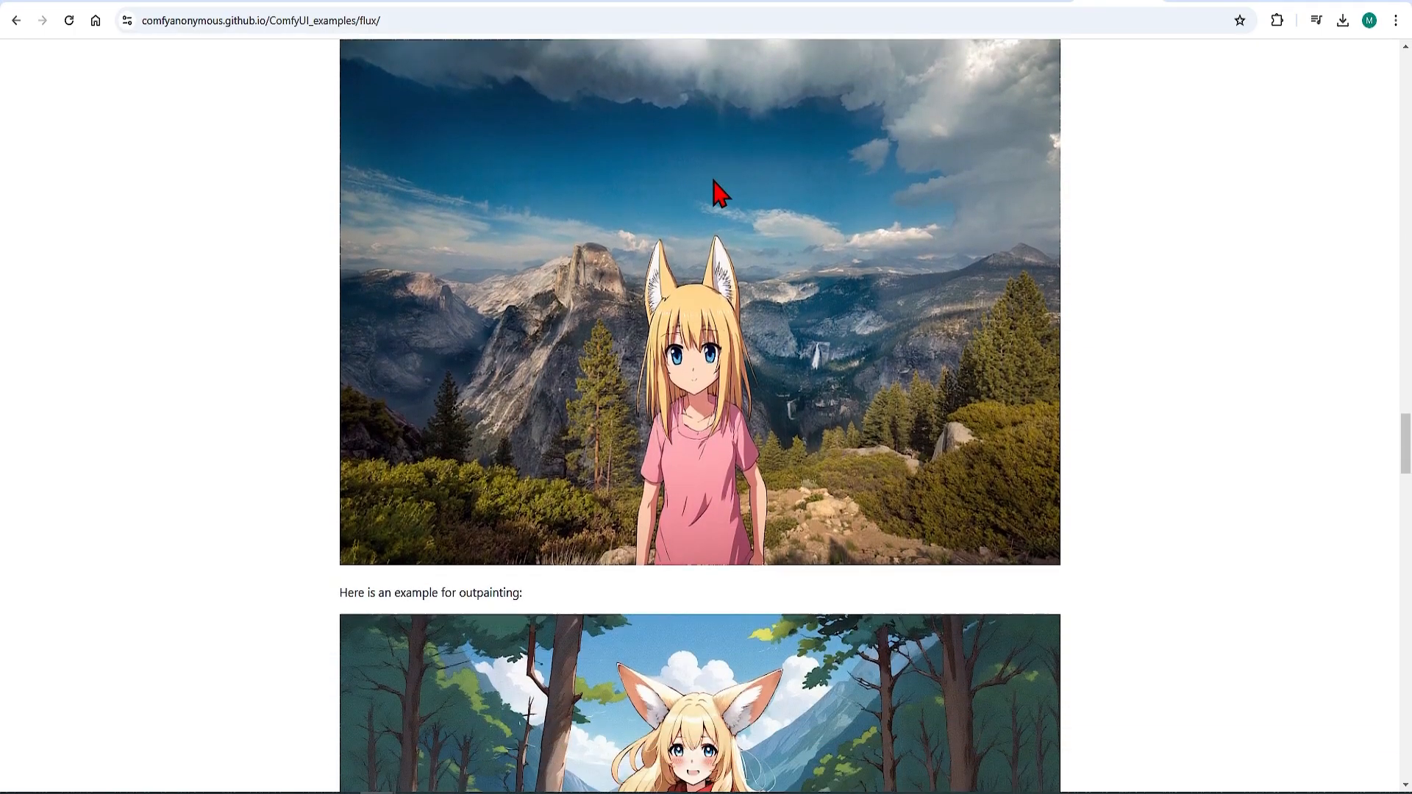
scroll(717, 191, "up", 1)
left_click_drag(1104, 10, 836, 208)
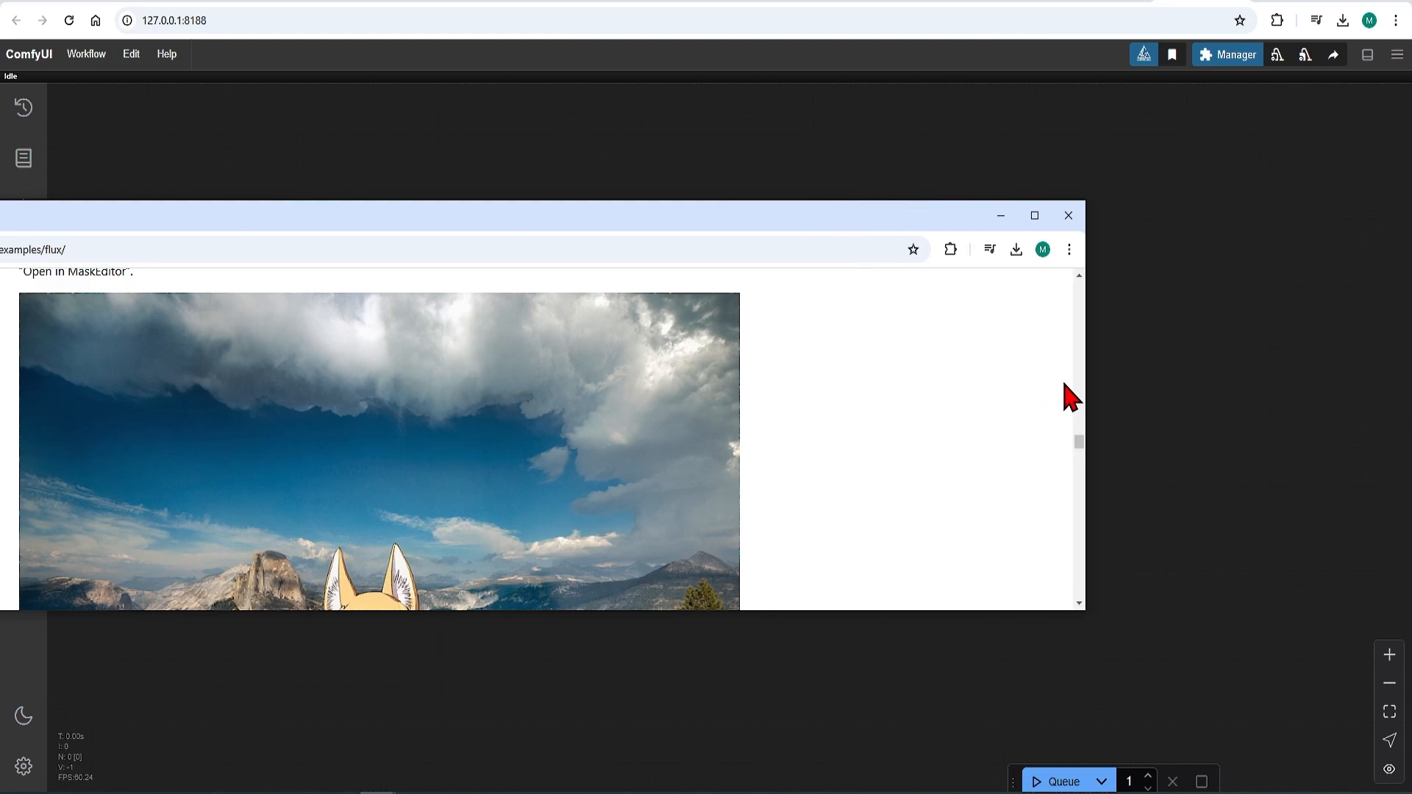
left_click_drag(1086, 374, 470, 413)
left_click_drag(234, 213, 381, 102)
scroll(389, 312, "down", 3)
left_click_drag(250, 367, 743, 371)
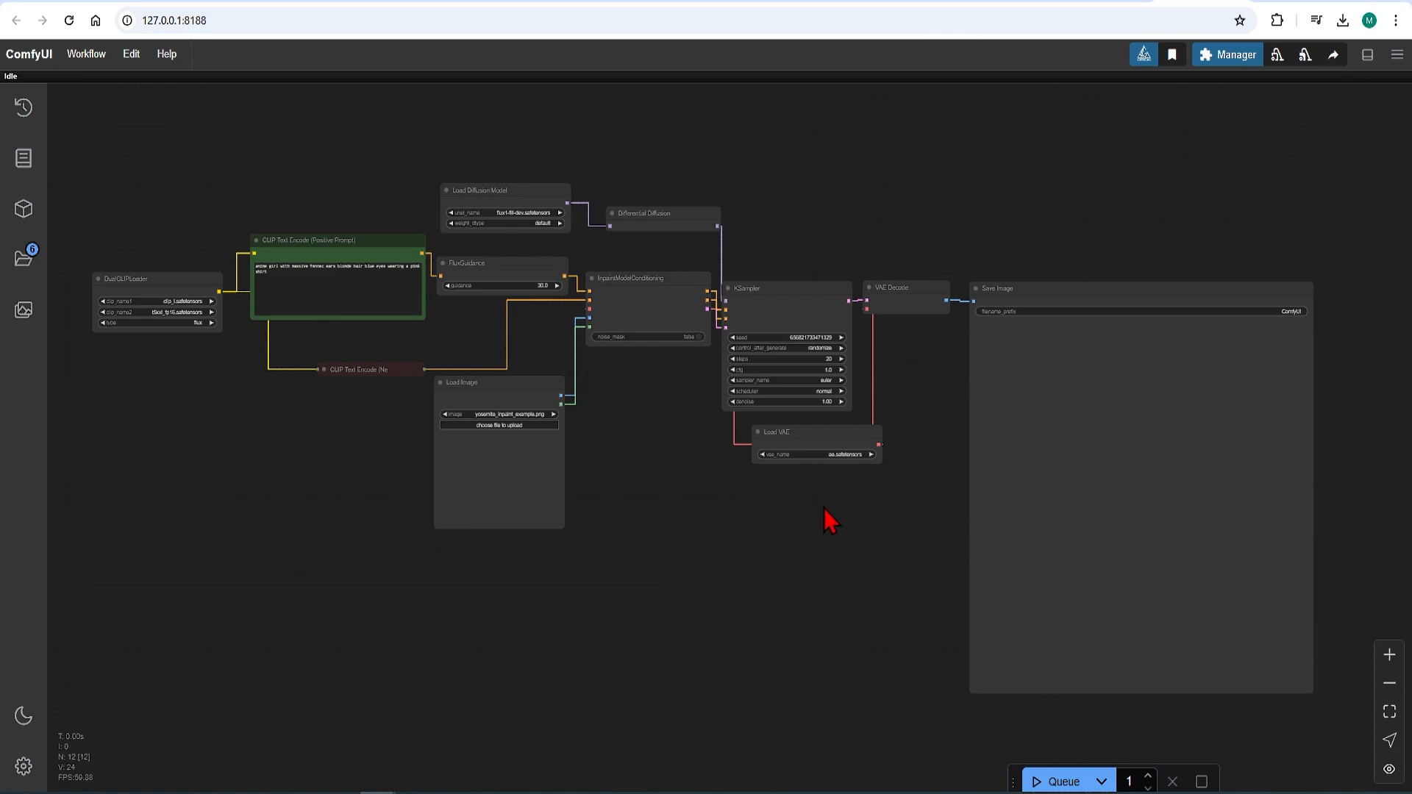
Step: Shift the Differential Diffusion and InpaintModelConditioning nodes slightly away from the KSampler node
scroll(725, 272, "up", 4)
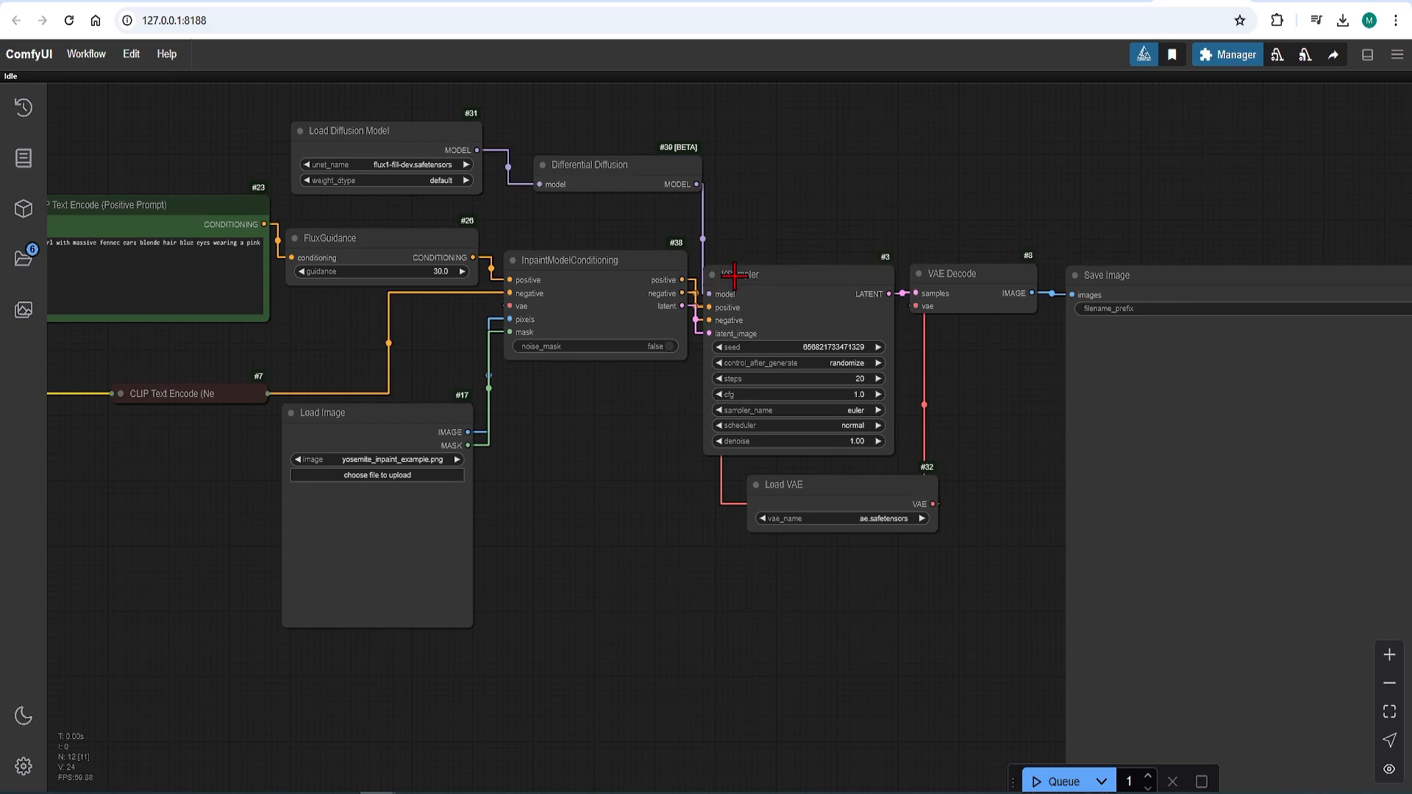
left_click_drag(619, 185, 612, 186)
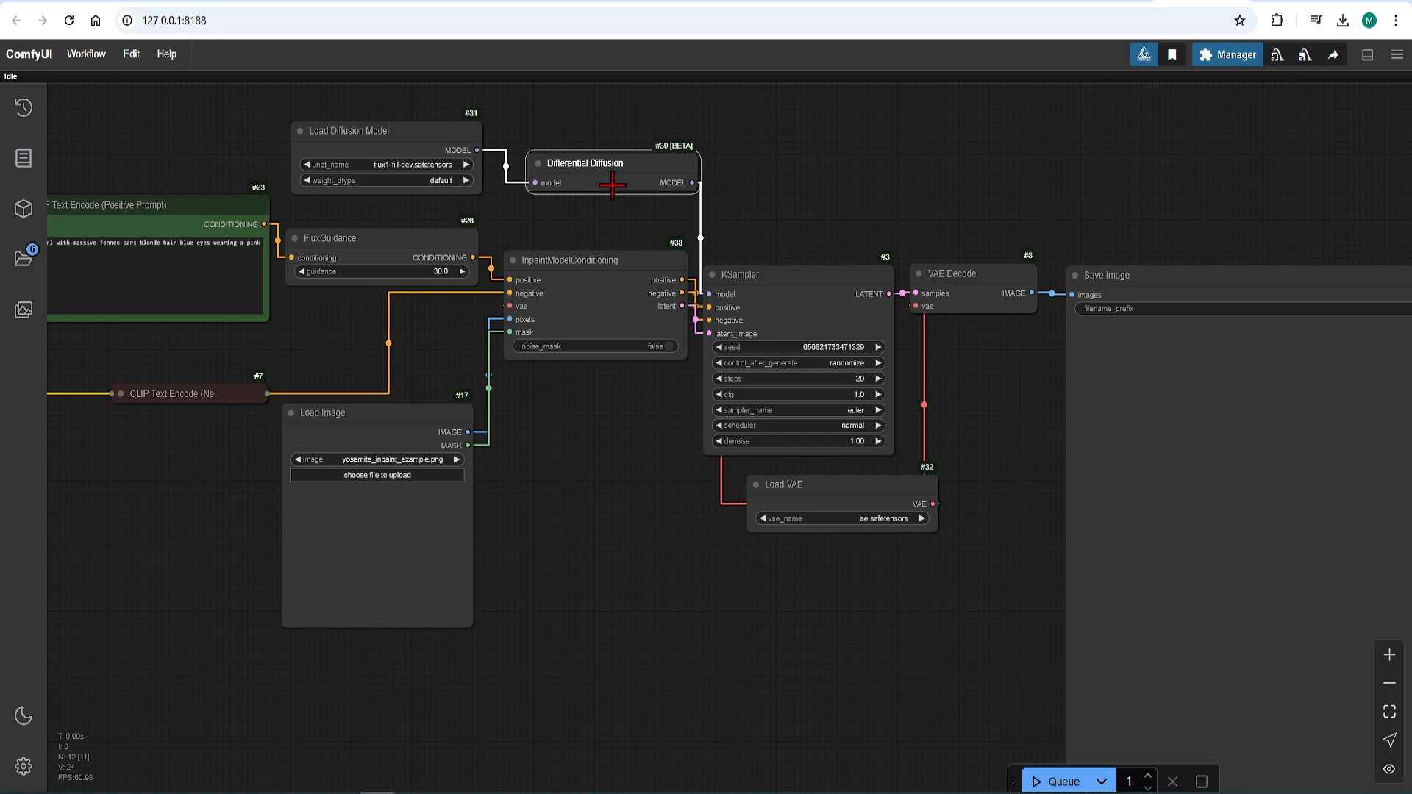
left_click_drag(620, 301, 609, 307)
left_click(586, 475)
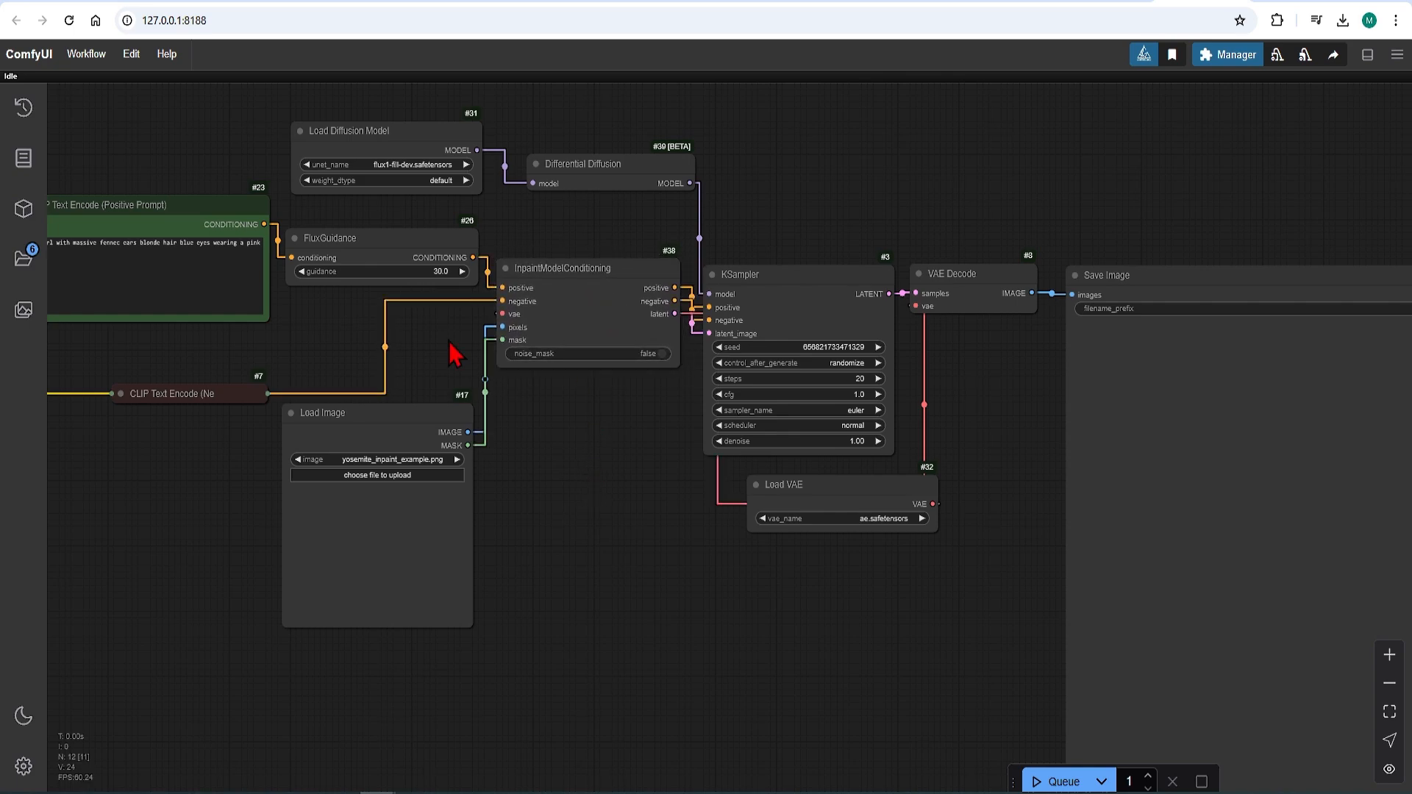
Step: Choose clip_l.safetensors and t5xxl_fp16.safetensors in DualCLIPLoader and flux1-fill-dev.safetensors in Load Diffusion Model
right_click(253, 367)
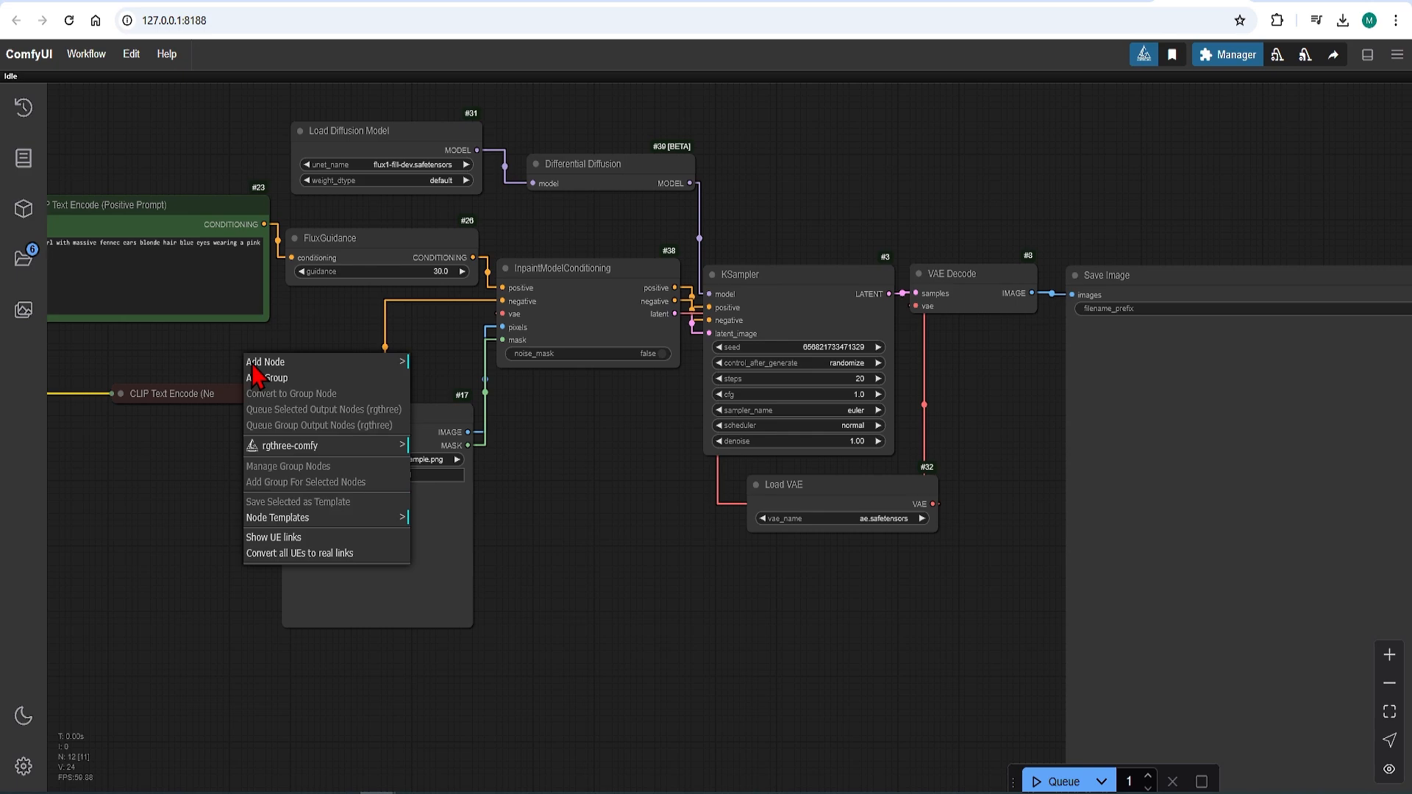
left_click(181, 355)
left_click_drag(184, 357, 658, 428)
scroll(306, 463, "up", 3)
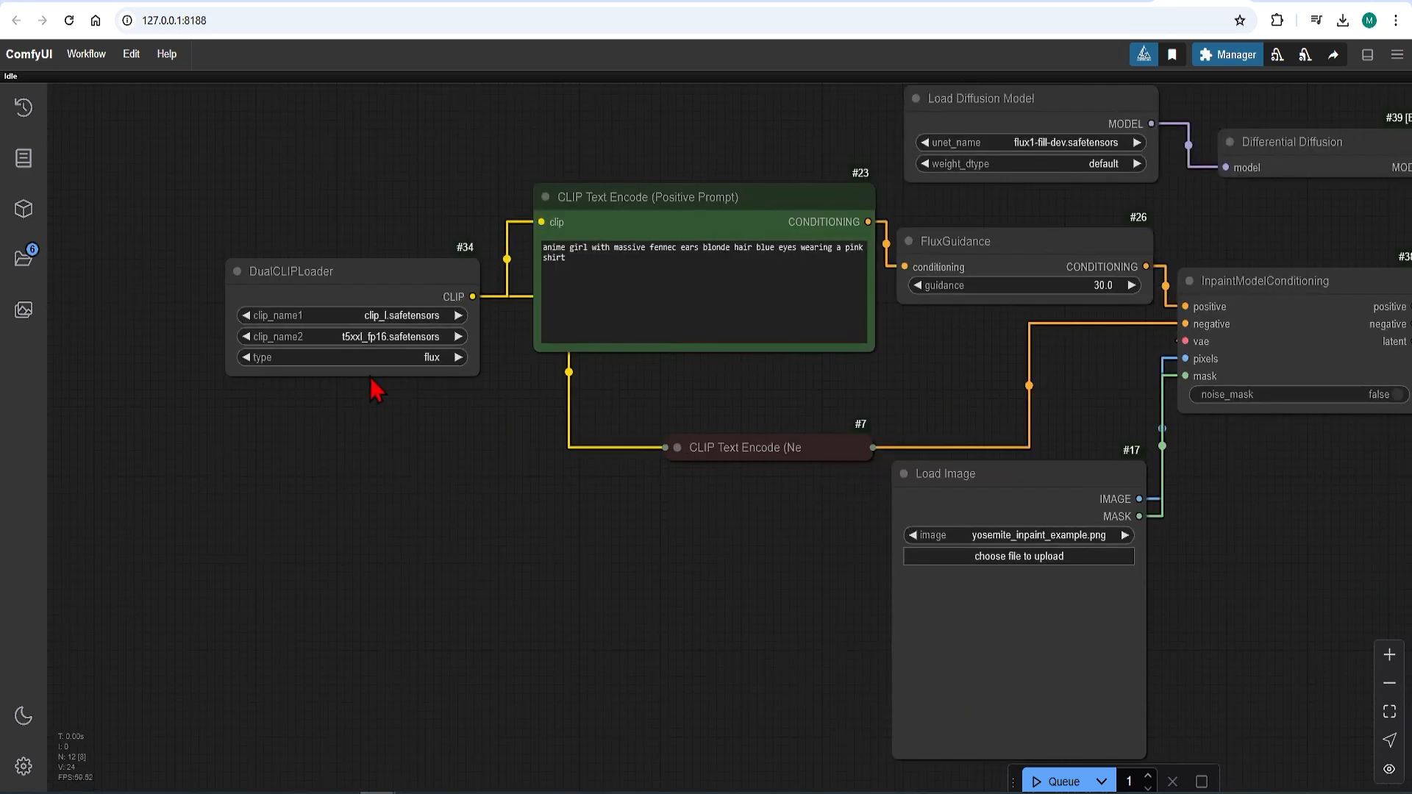
left_click(426, 314)
left_click(404, 337)
left_click(1124, 145)
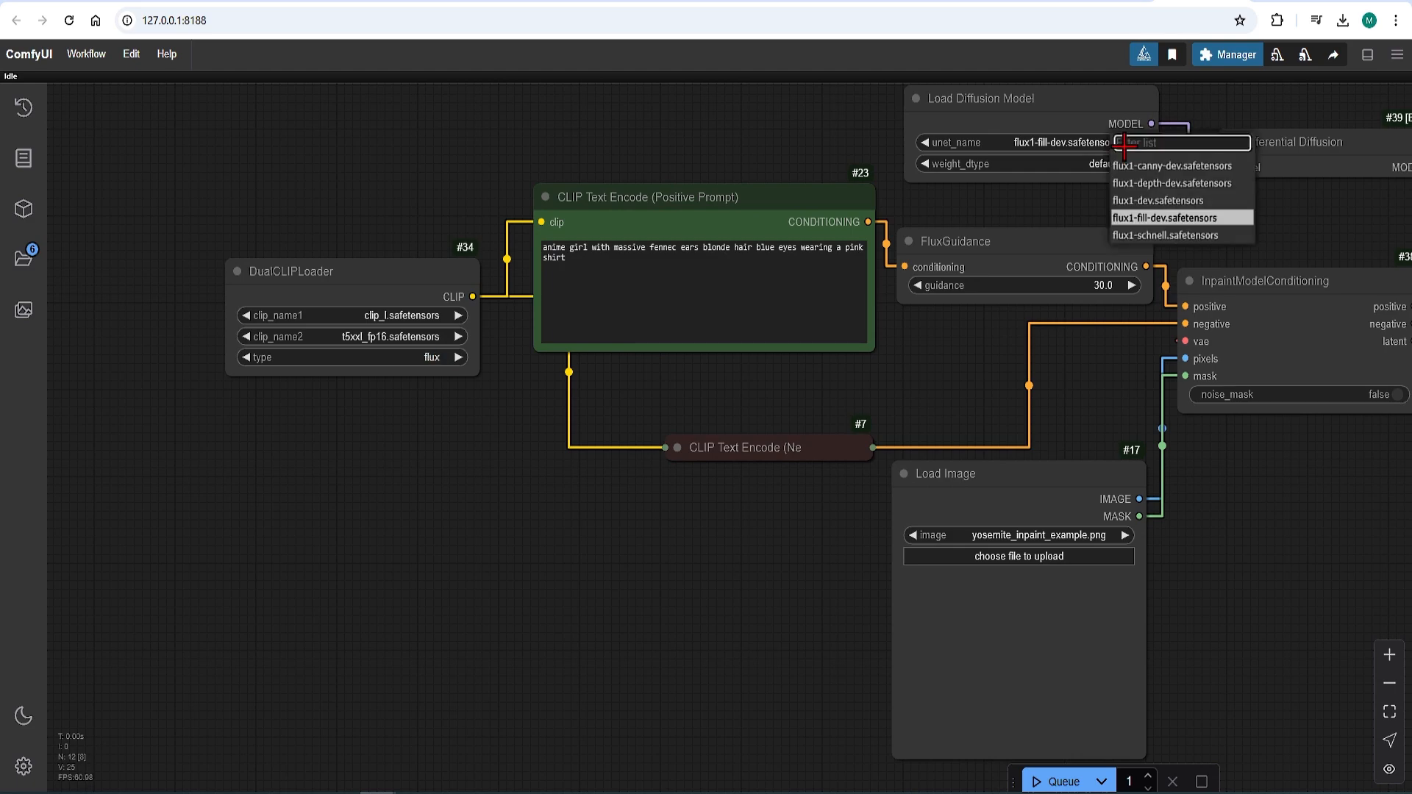
left_click(1170, 220)
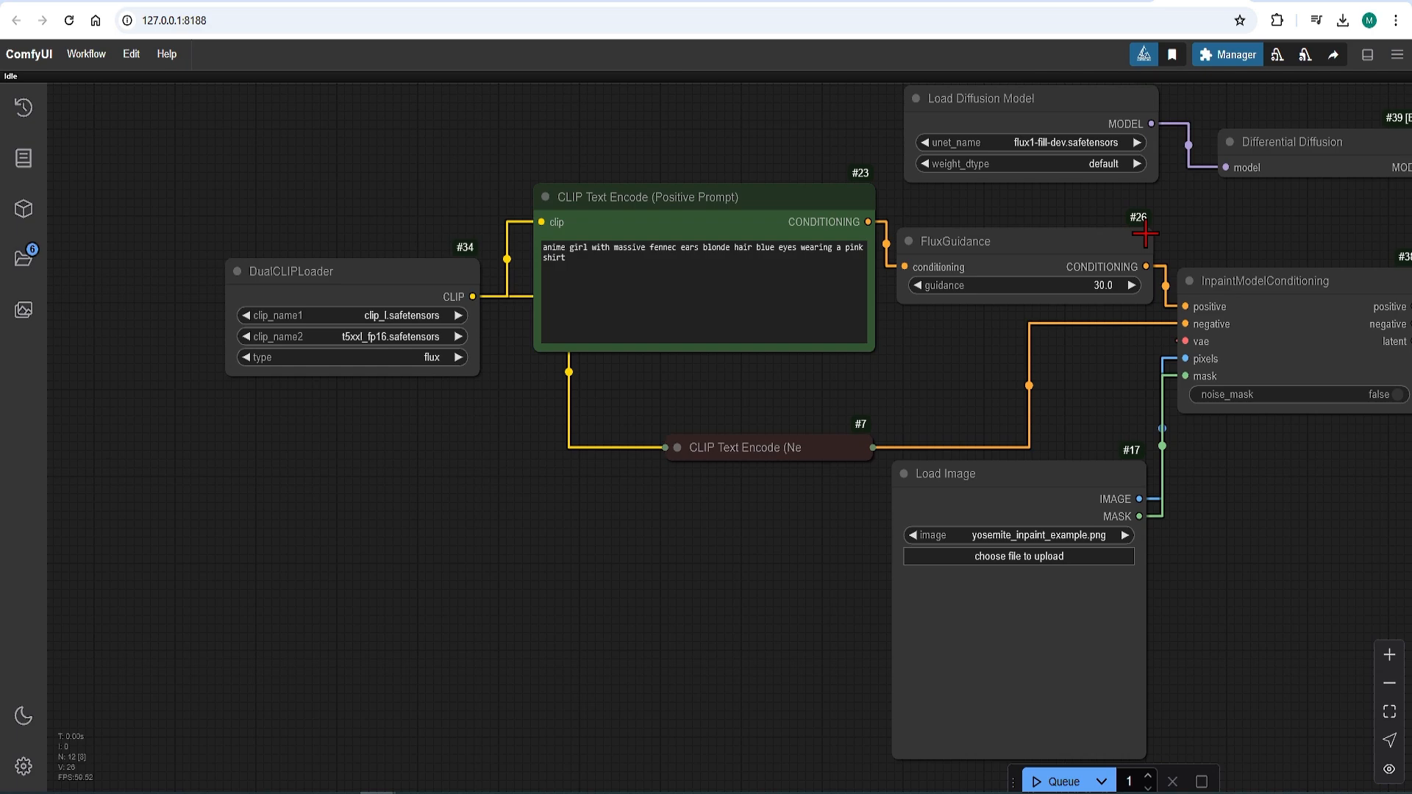
Step: Move the Load VAE node below InpaintModelConditioning and select ae.safetensors as its VAE
left_click_drag(1003, 378, 668, 378)
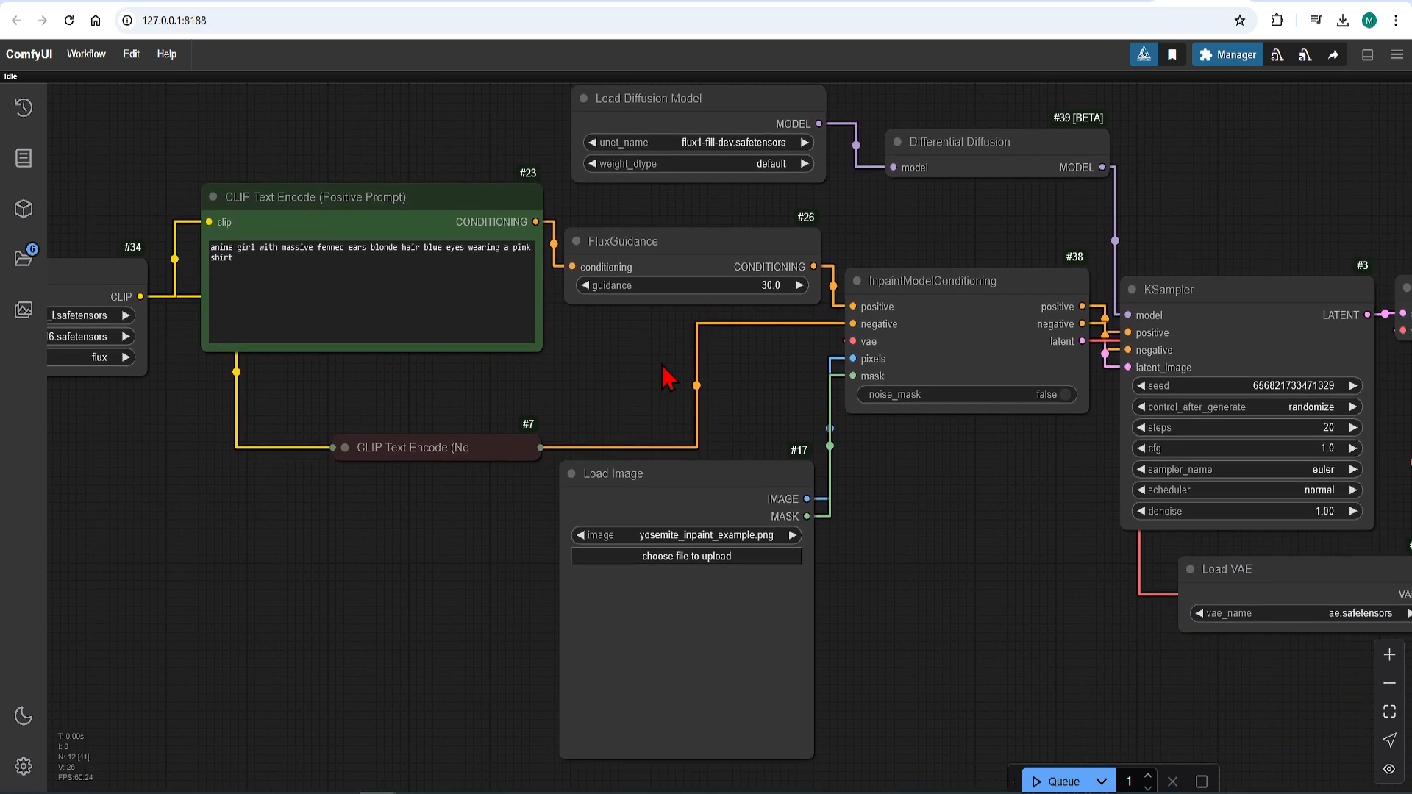
left_click_drag(1251, 568, 950, 566)
left_click(1022, 613)
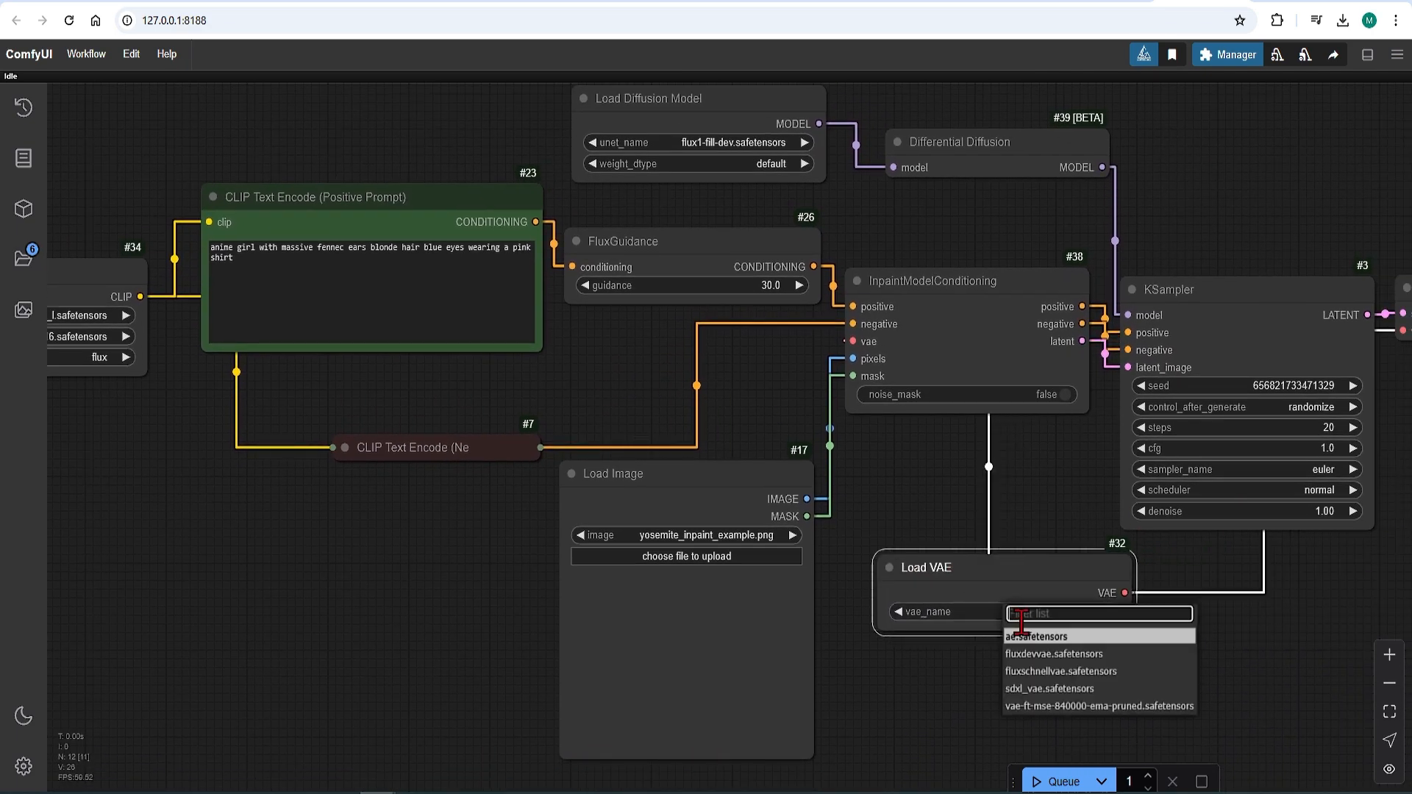
left_click(1019, 638)
left_click(920, 516)
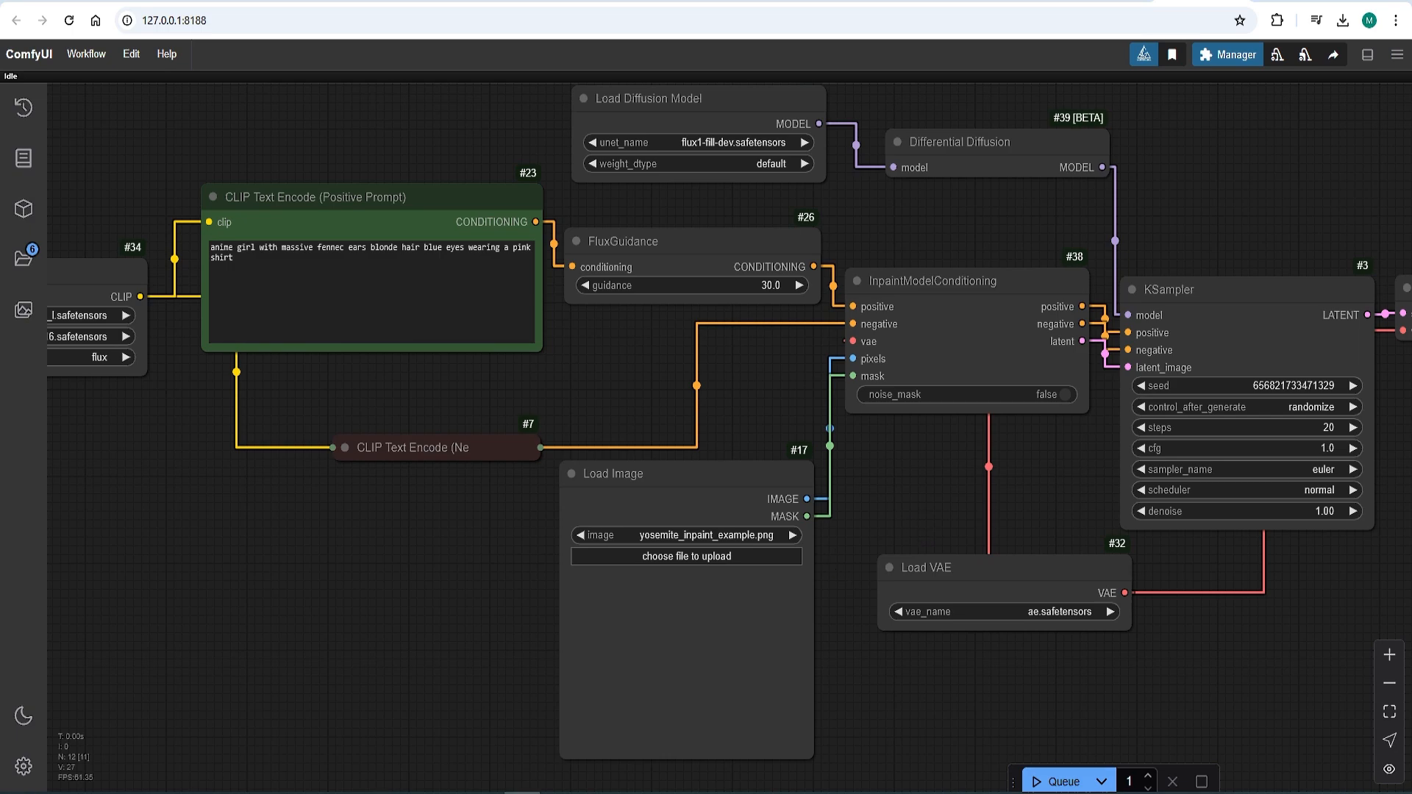
Step: Load the mg281_A_cinematic_architectura… living room image file into the Load Image node
scroll(619, 445, "down", 3)
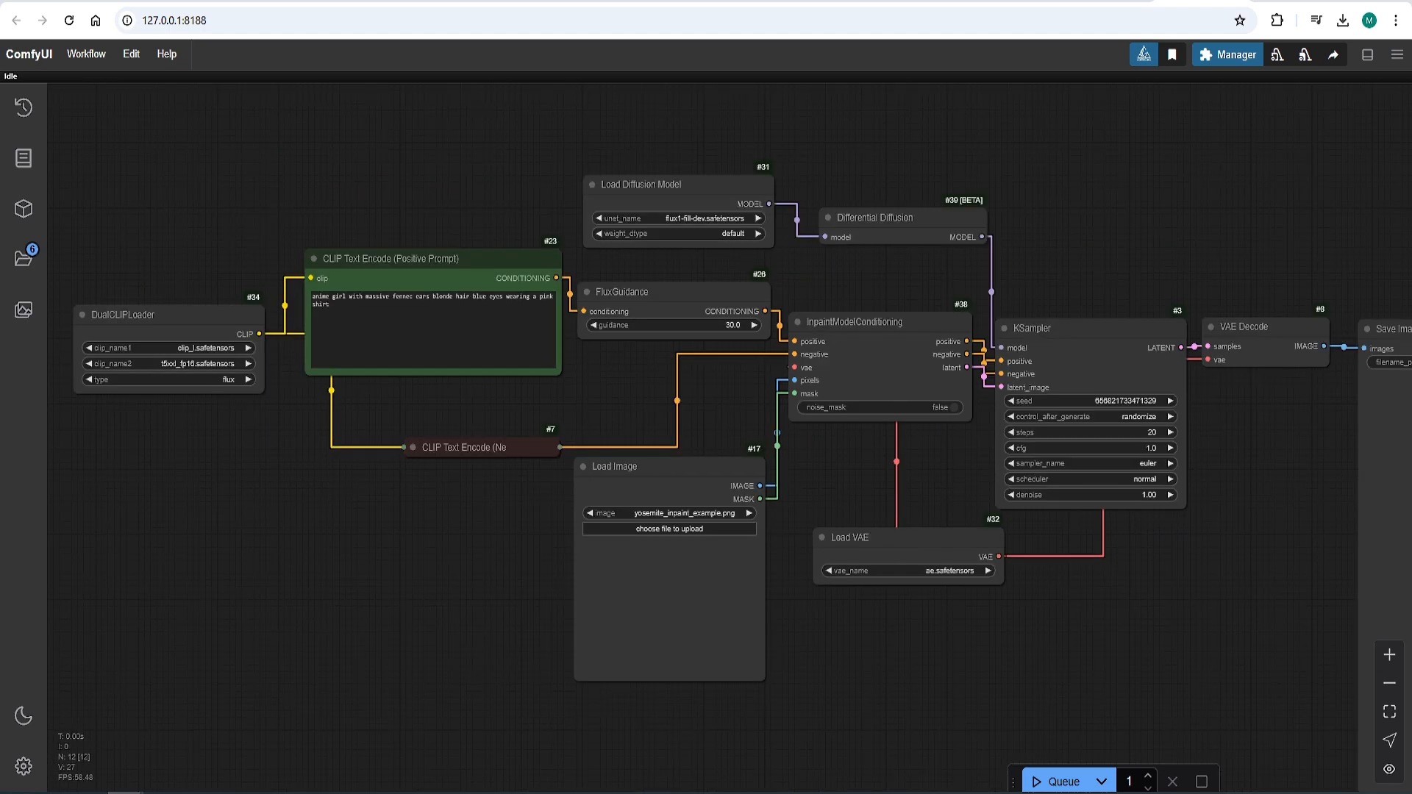
left_click_drag(294, 793, 656, 609)
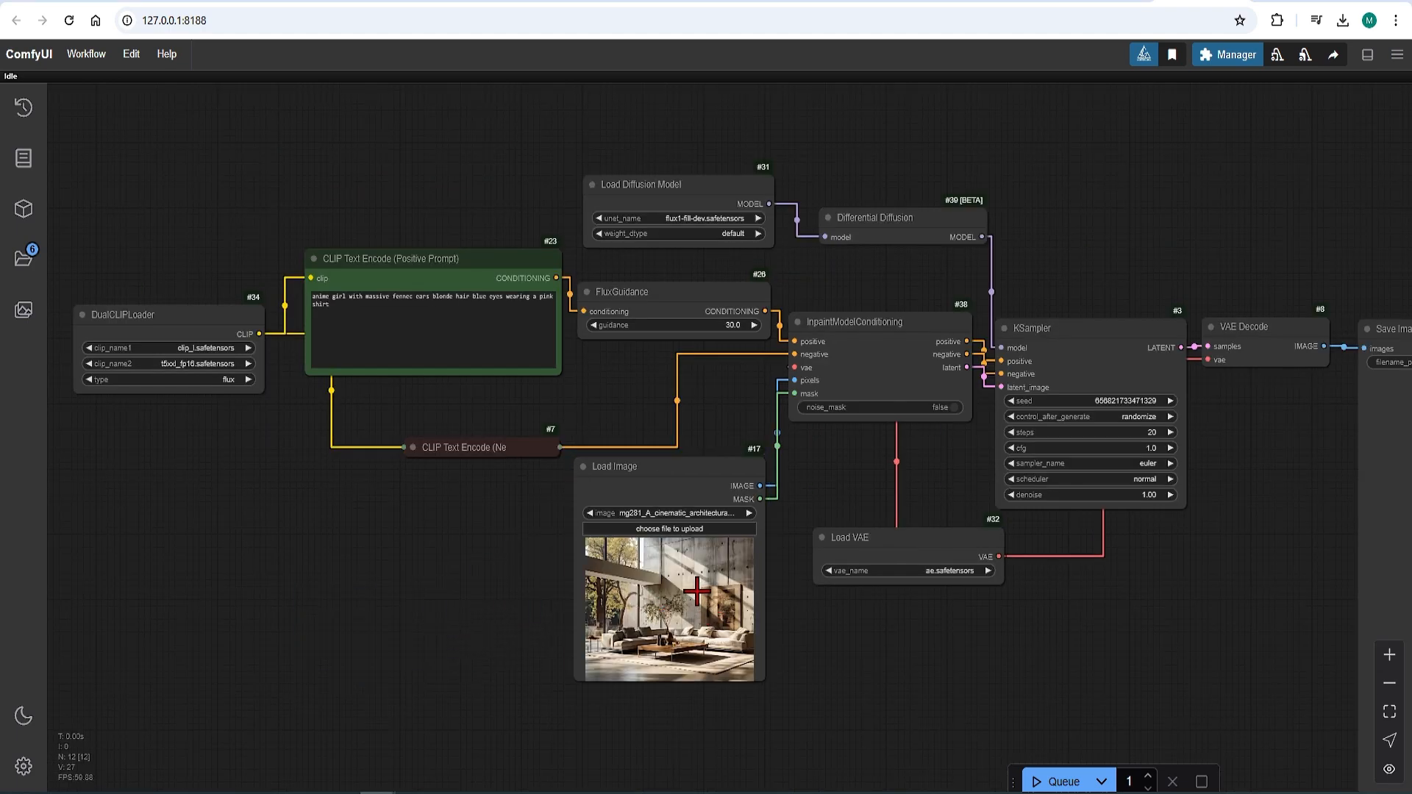
Step: Mask the framed artwork on the living room wall in the MaskEditor with a thicker brush and save the mask
scroll(696, 590, "up", 6)
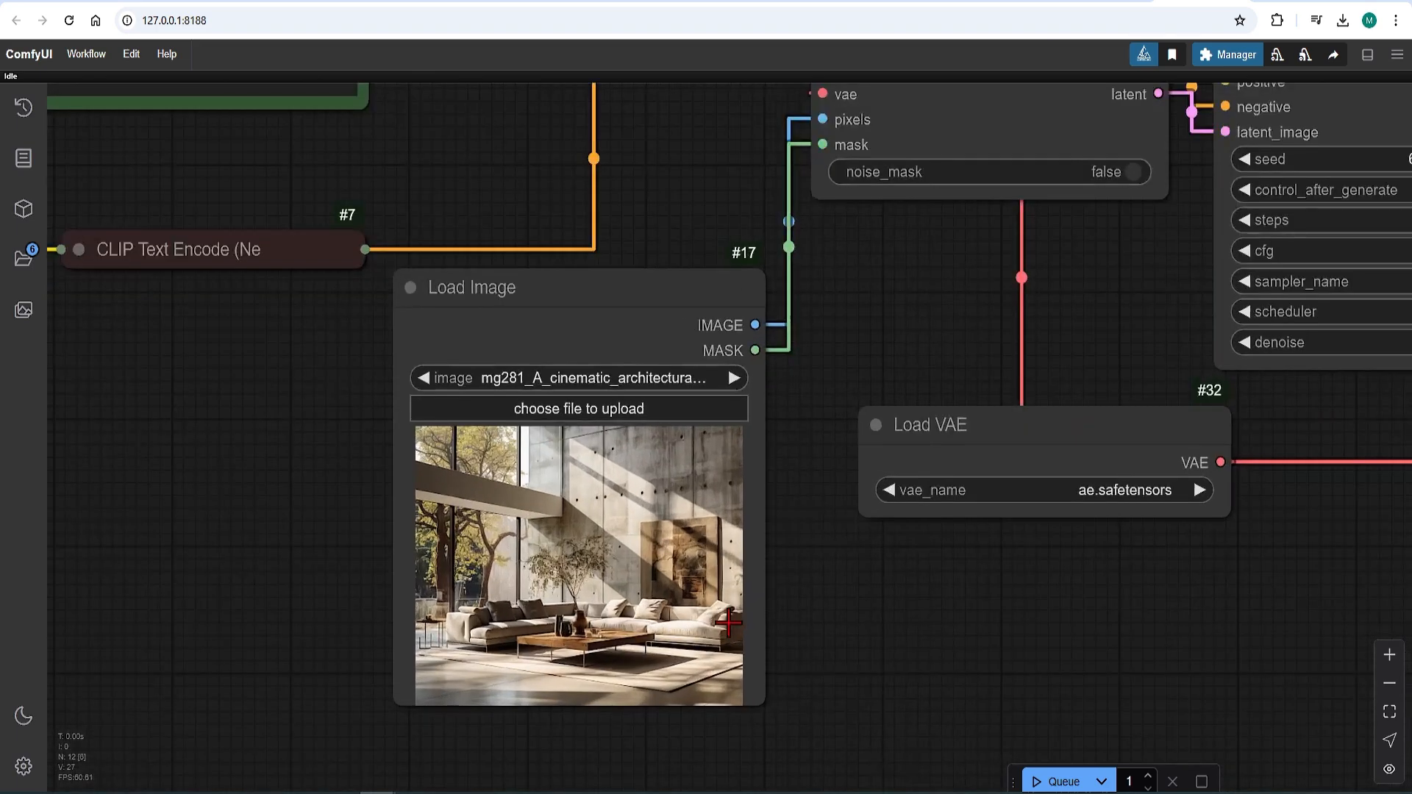
right_click(613, 559)
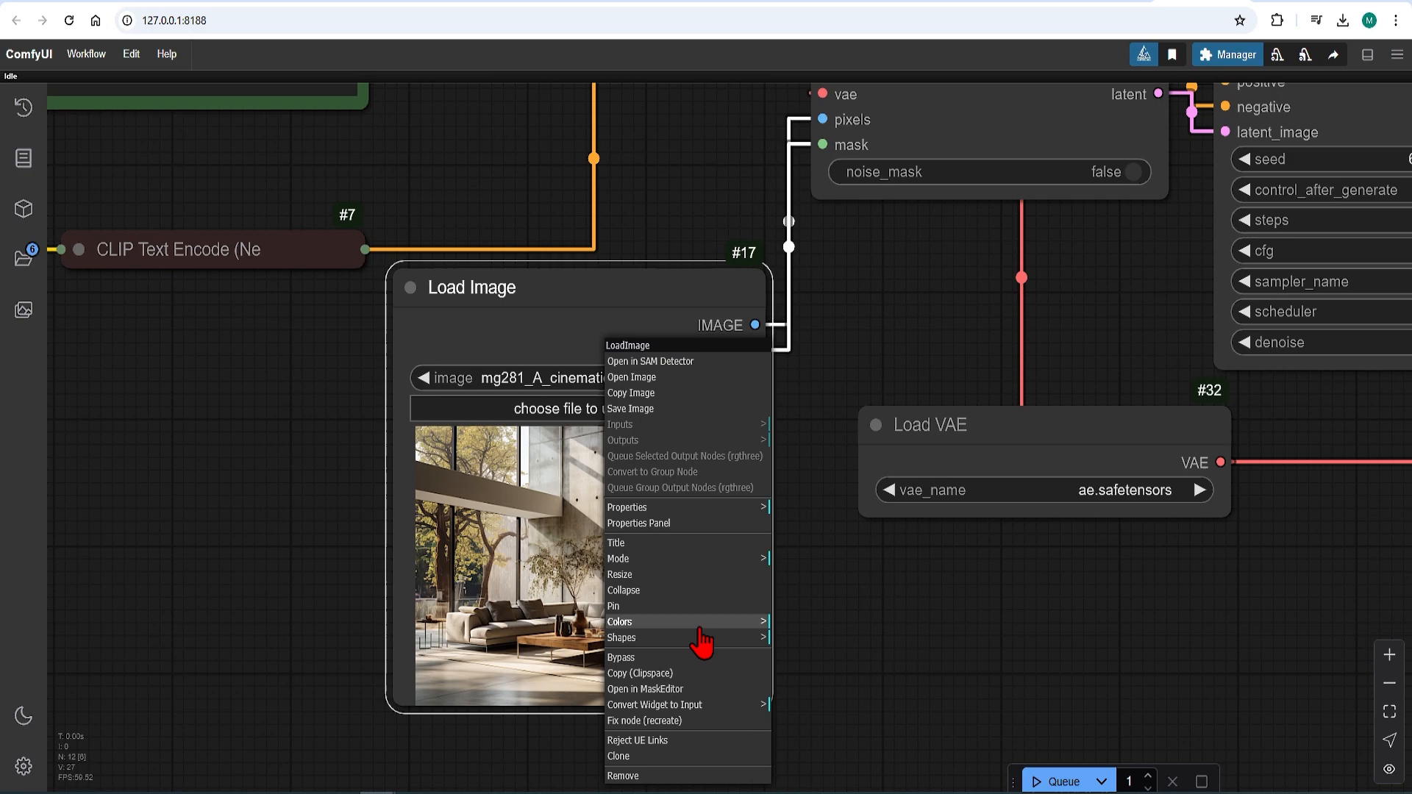
left_click(688, 689)
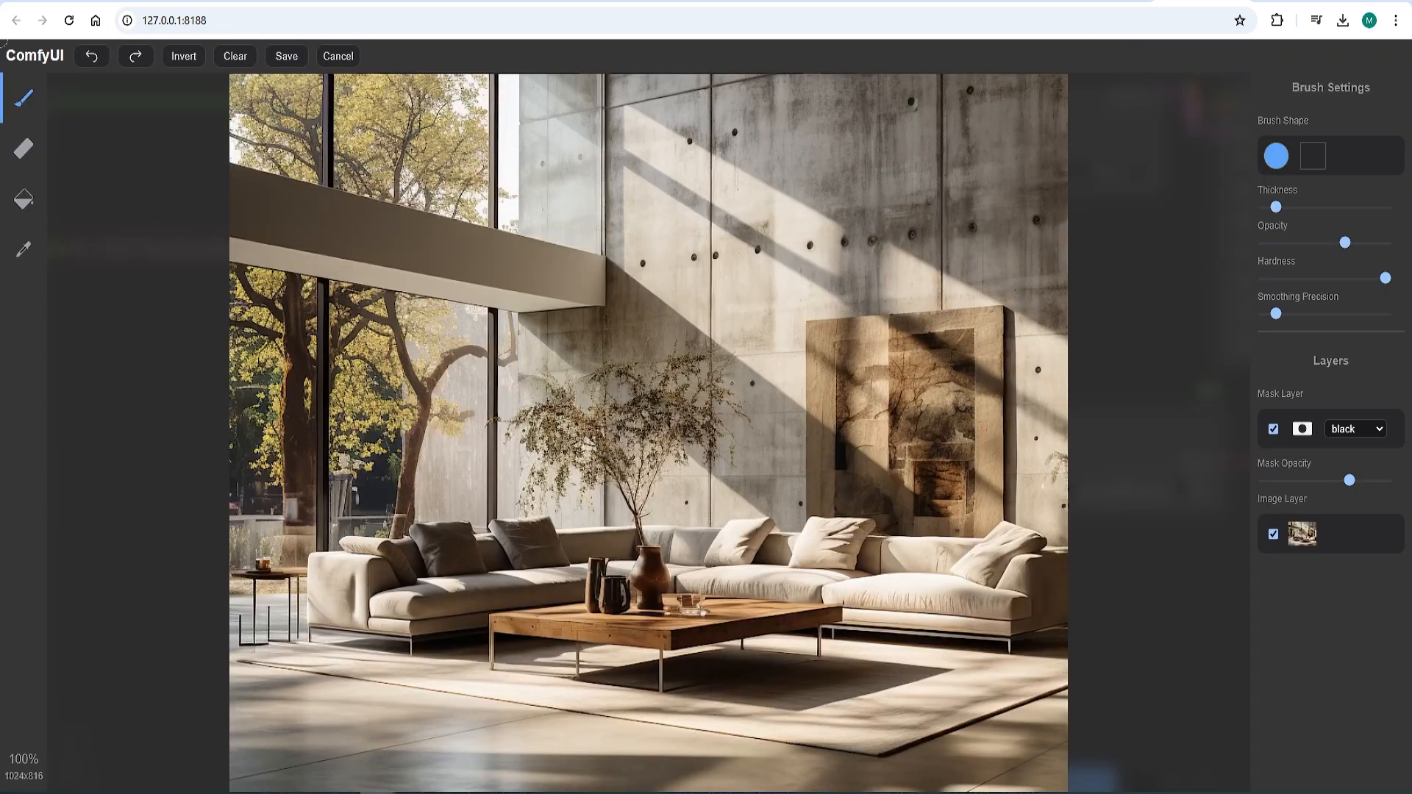
left_click(1291, 207)
left_click_drag(1291, 206, 1335, 207)
mouse_move(836, 345)
left_mouse_down()
mouse_move(969, 333)
mouse_move(967, 471)
mouse_move(940, 500)
mouse_move(842, 500)
mouse_move(816, 394)
mouse_move(919, 419)
mouse_move(1002, 385)
left_mouse_up()
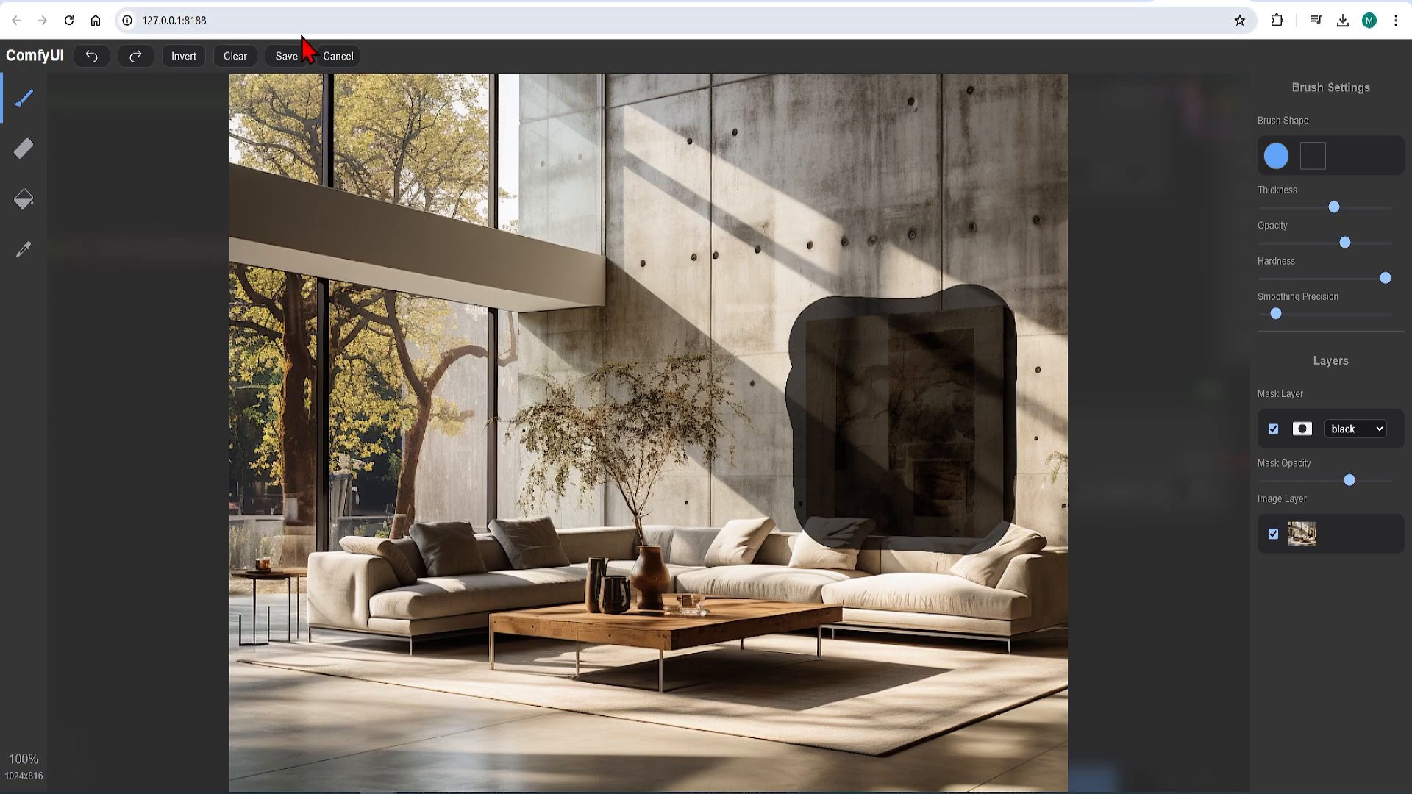
left_click(288, 55)
Step: Replace the positive prompt with "oil painting of landscape in modern living room"
scroll(842, 617, "down", 5)
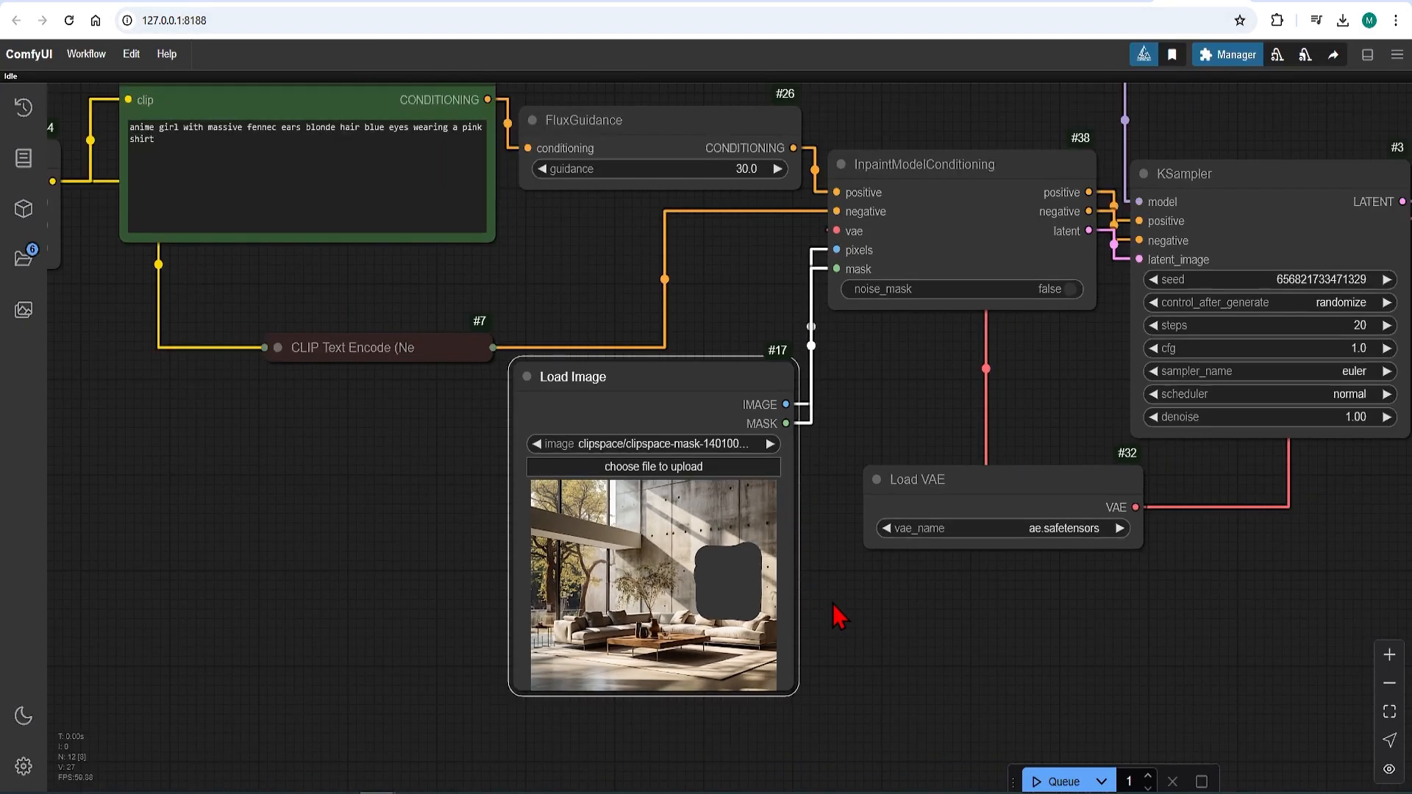
scroll(360, 211, "up", 1)
left_click_drag(275, 234, 229, 211)
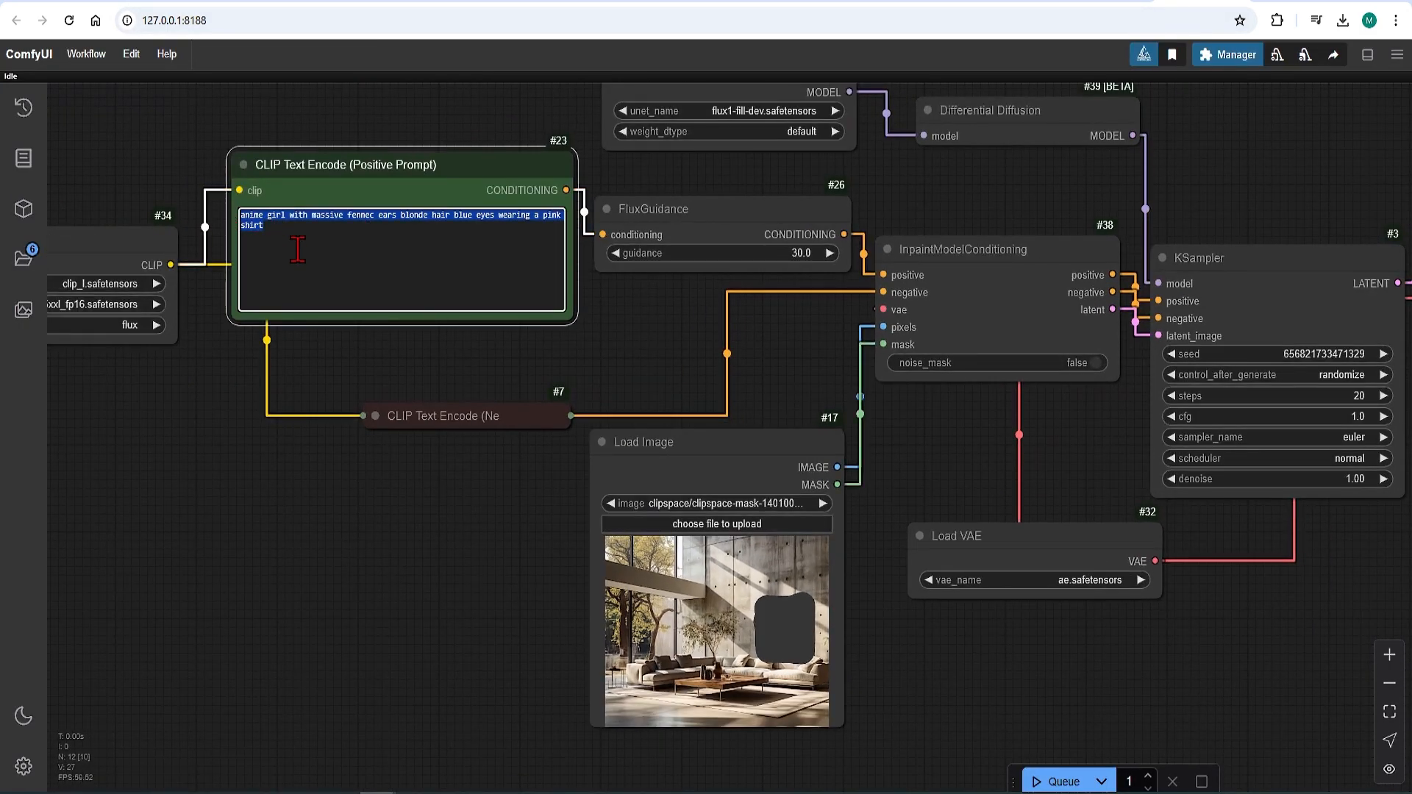
key("BackSpace")
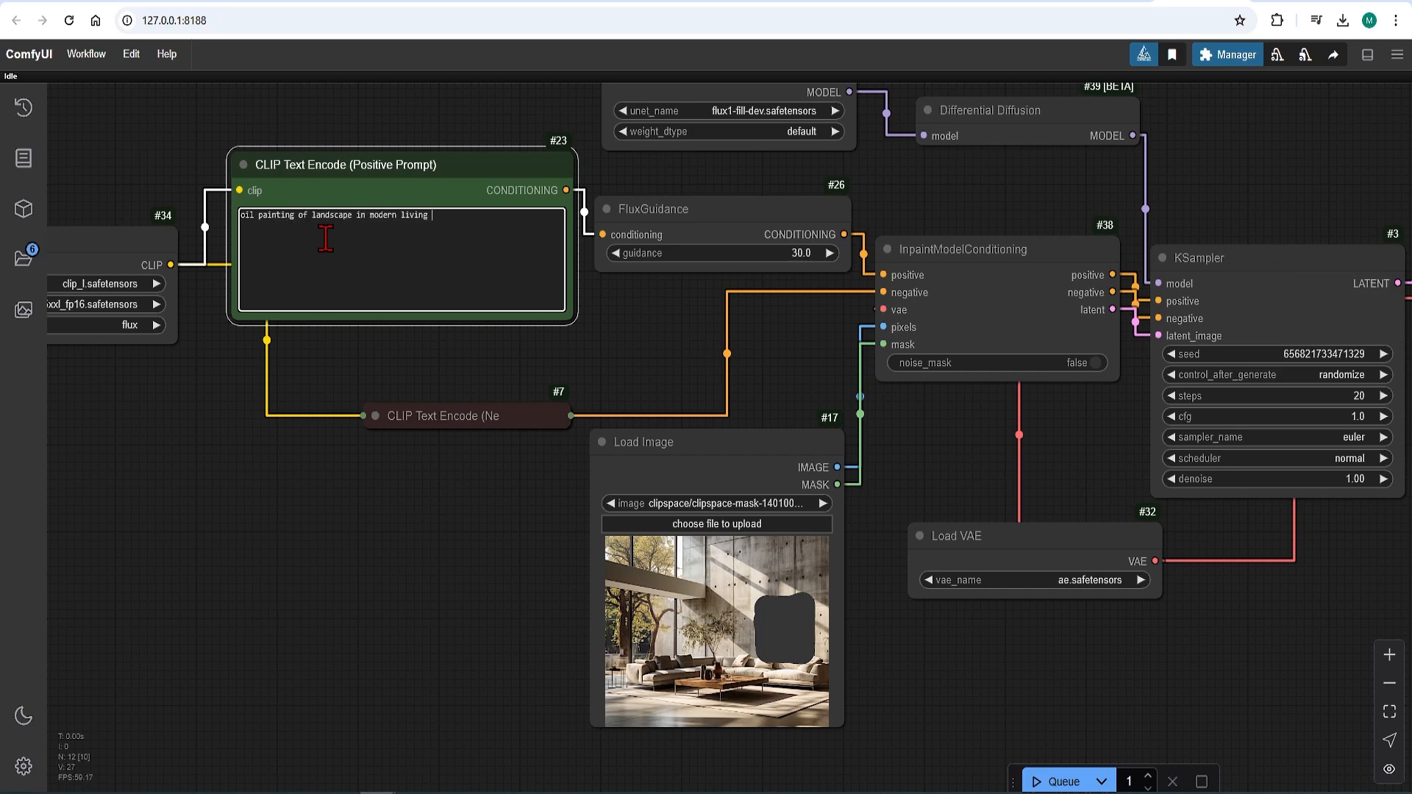
left_click(407, 578)
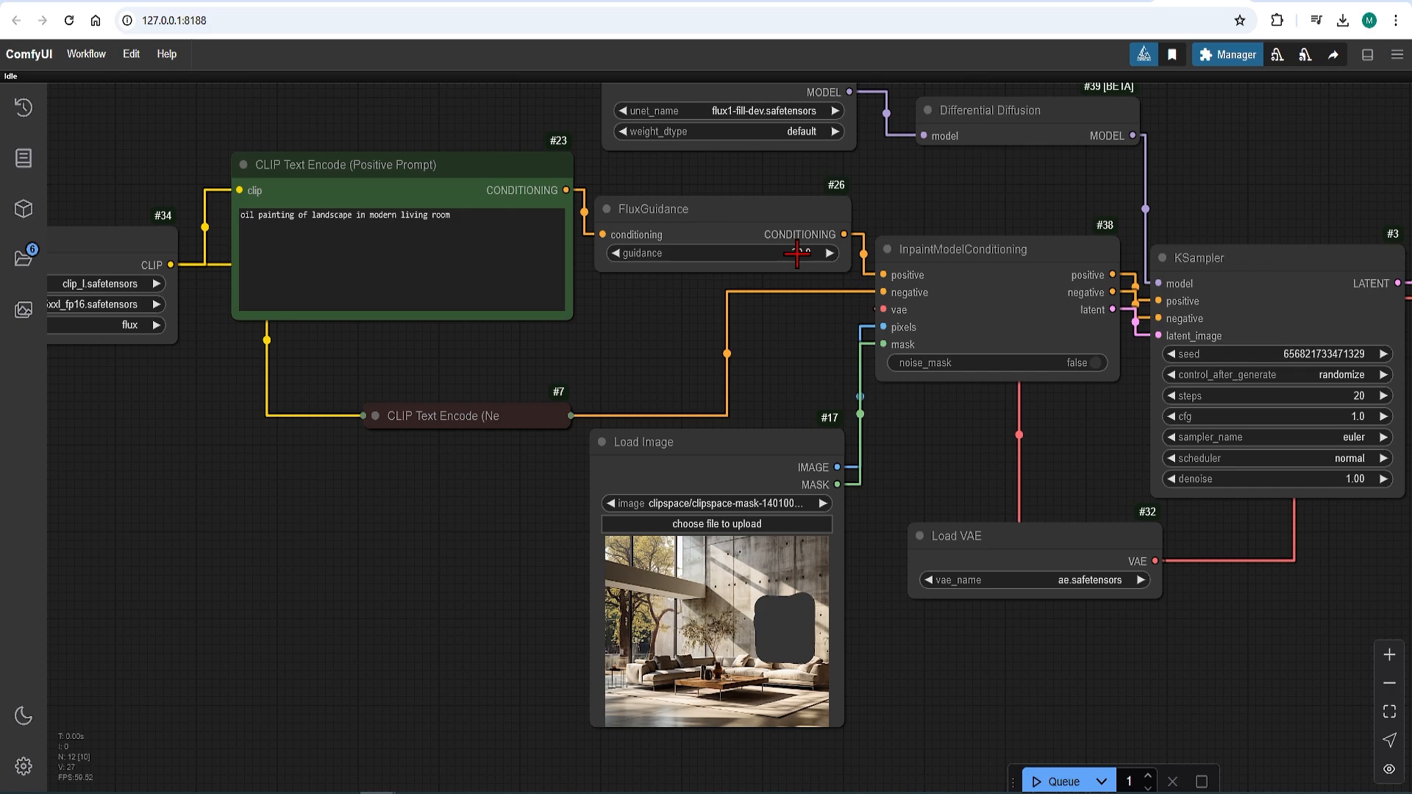
Step: Set the KSampler node's steps to 30
right_click(996, 184)
left_click_drag(1186, 181, 608, 149)
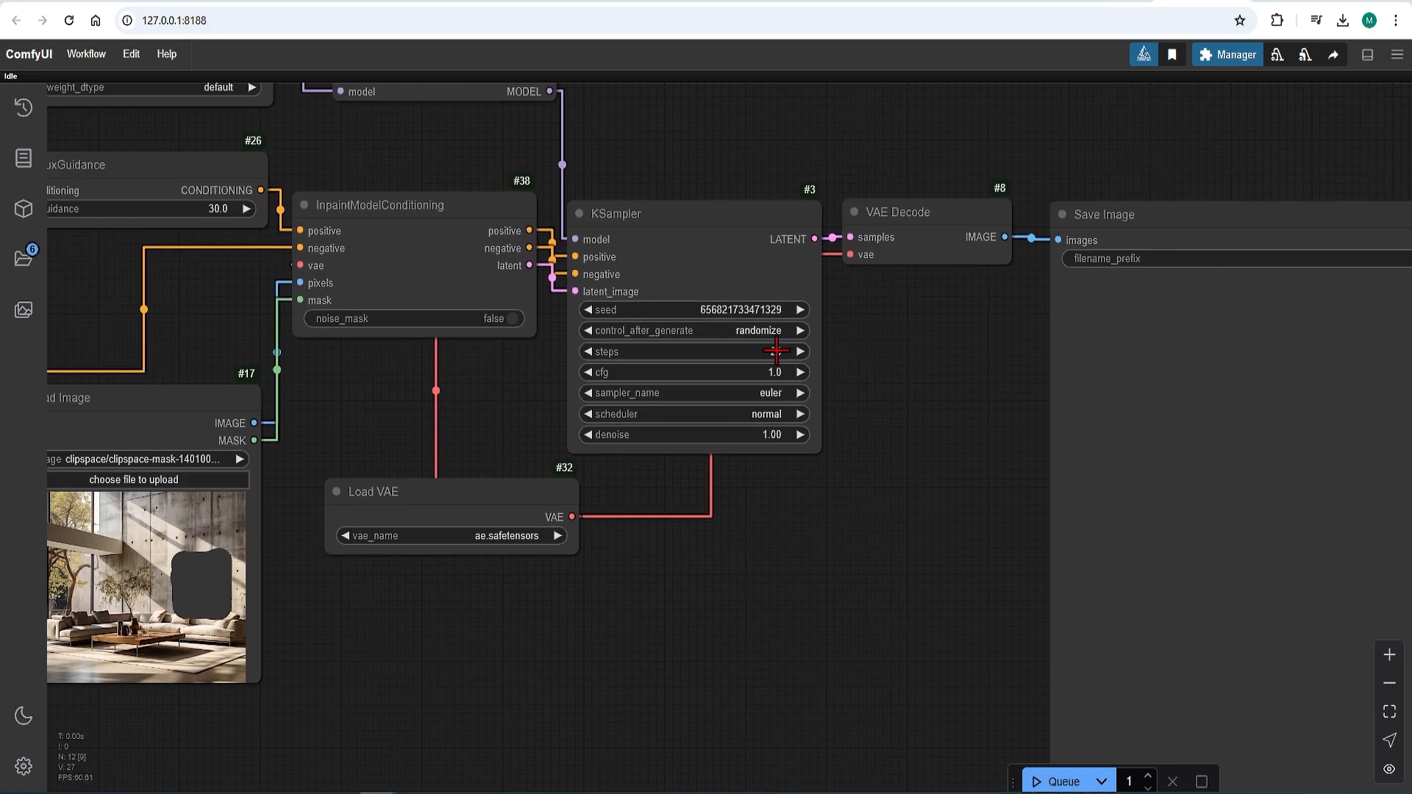
left_click(776, 351)
type("30")
left_click(960, 306)
Step: Queue the workflow to generate the inpainted living room image
scroll(818, 618, "down", 3)
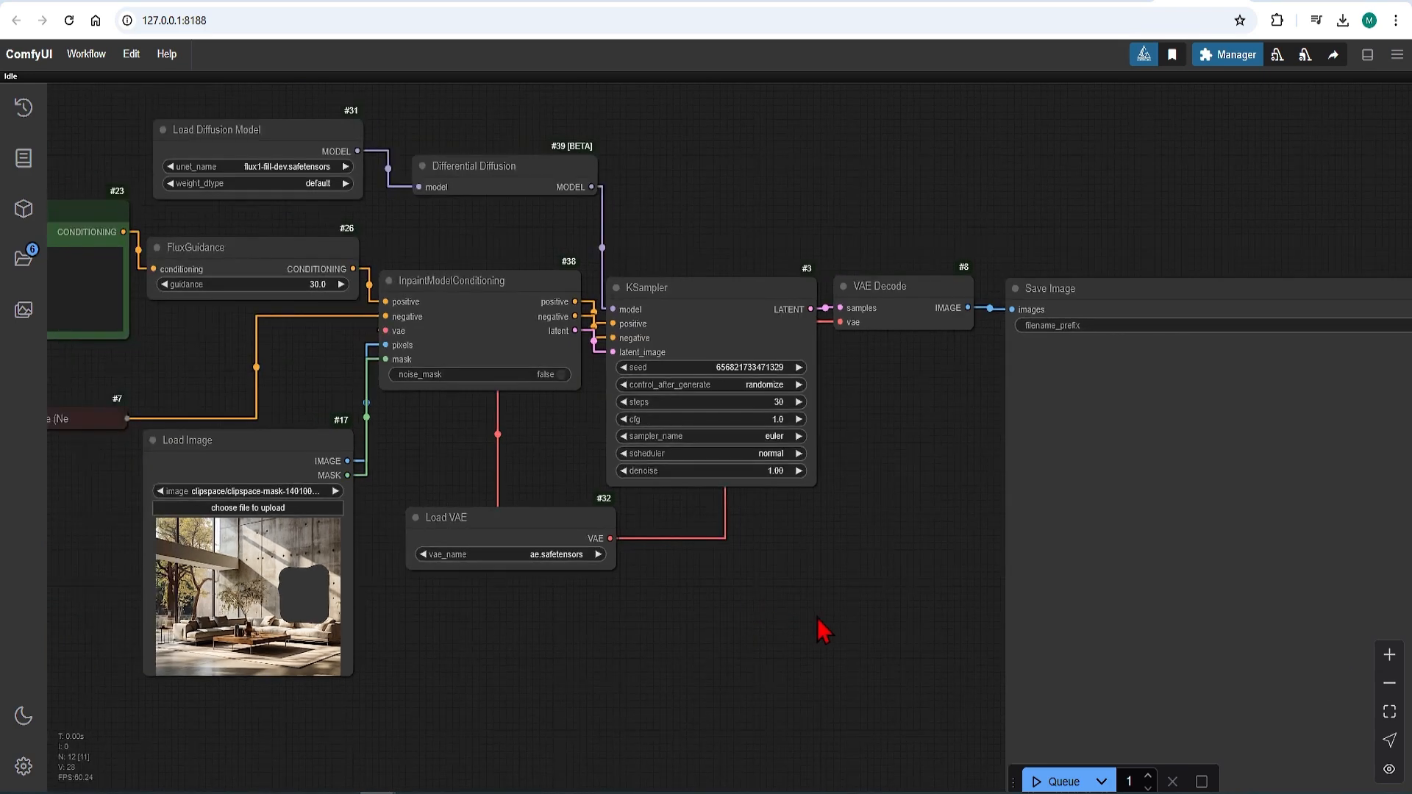
scroll(676, 541, "up", 1)
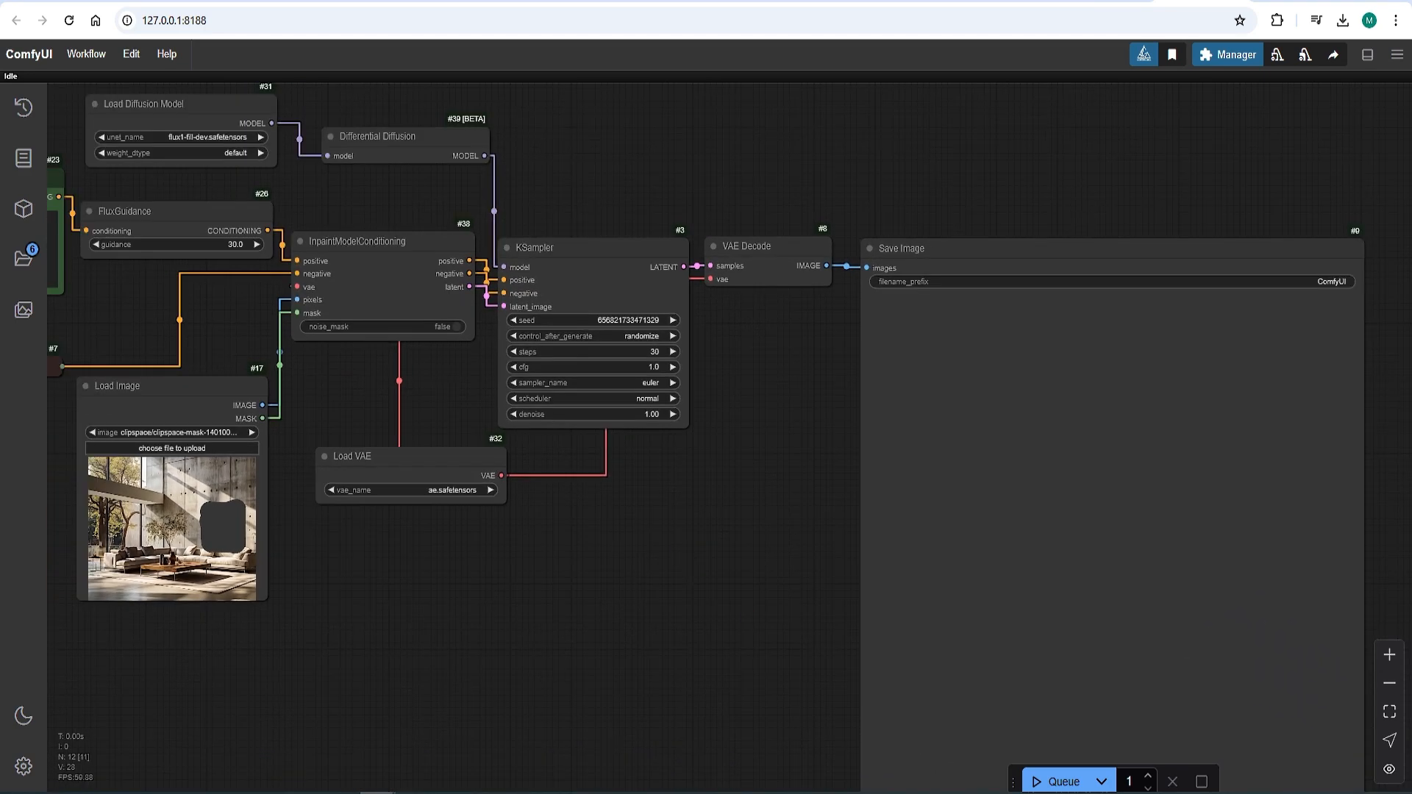
left_click(1060, 782)
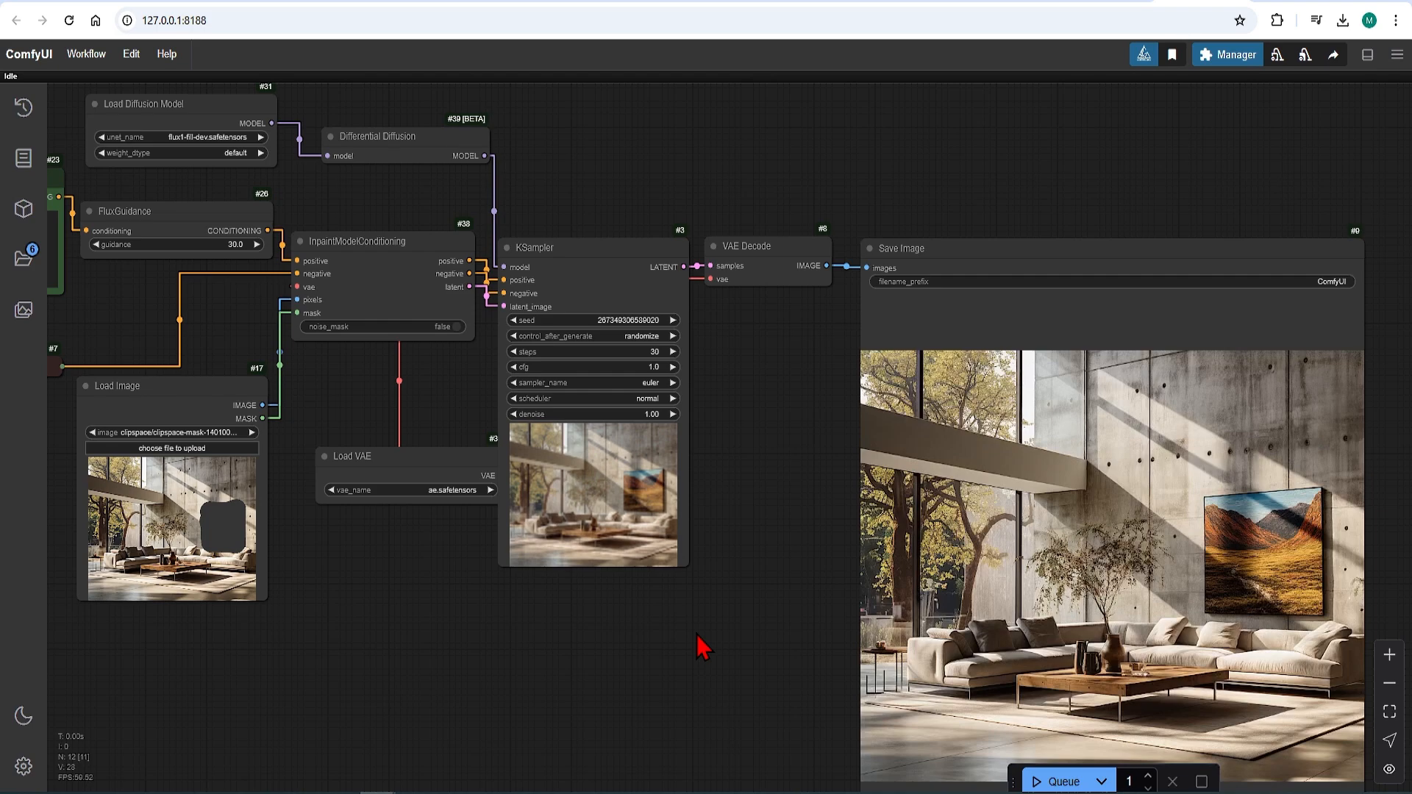
Step: Move the Load Image node next to the Save Image node to compare the masked source with the generated image
scroll(772, 578, "down", 1)
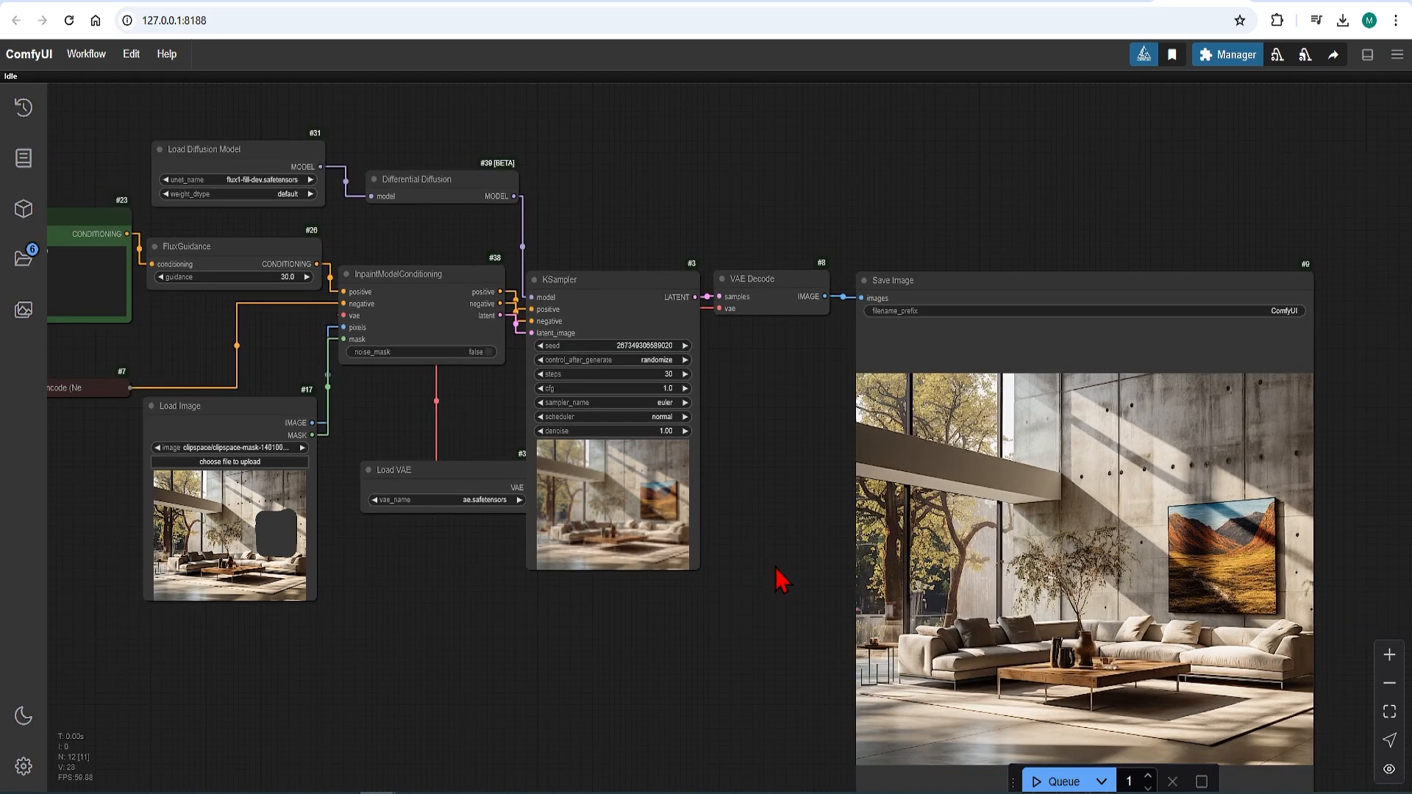
left_click_drag(295, 415, 777, 497)
scroll(1251, 691, "up", 4)
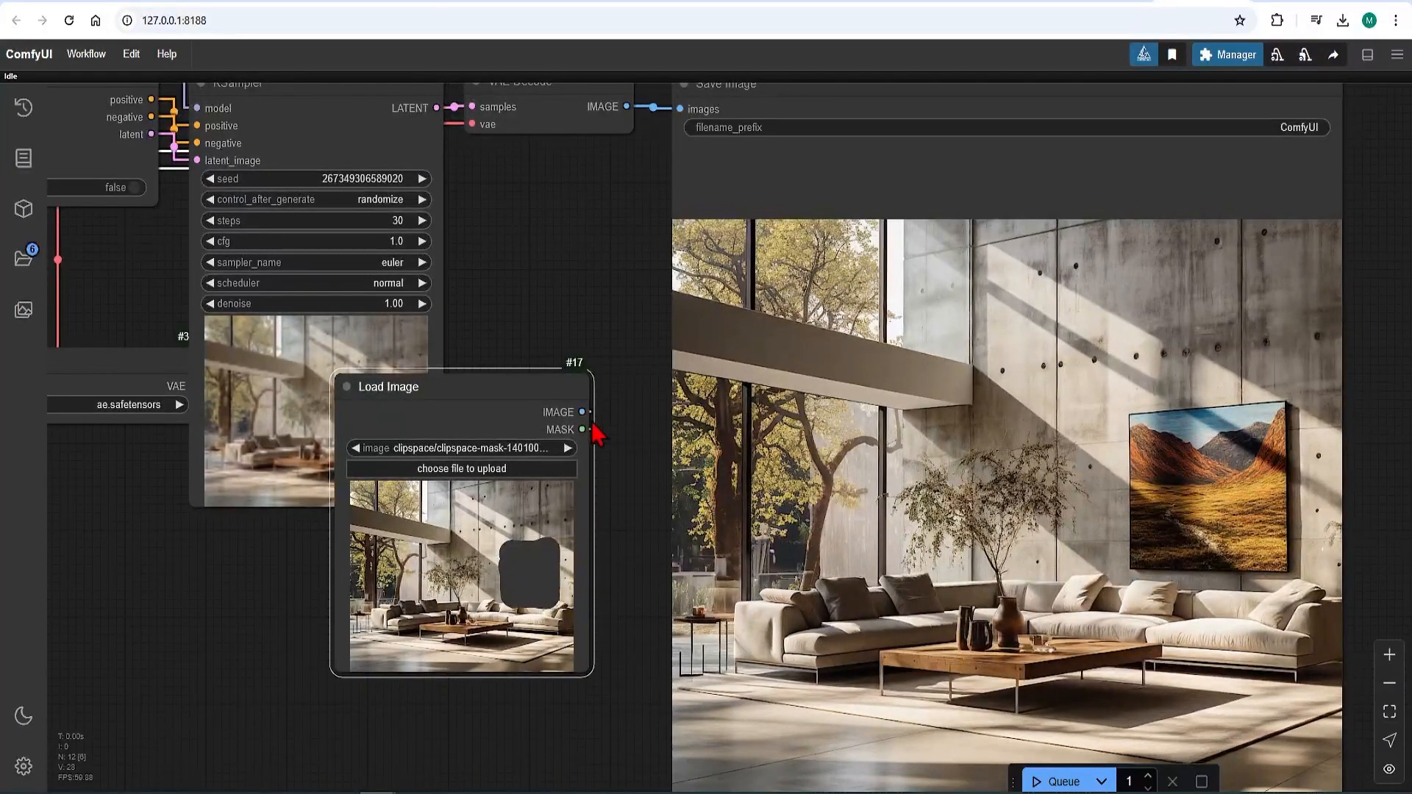
Step: Move the Load Image node back below the InpaintModelConditioning node, clear of the KSampler and Load VAE nodes
left_click_drag(513, 394, 111, 473)
scroll(441, 507, "down", 2)
scroll(1221, 567, "up", 4)
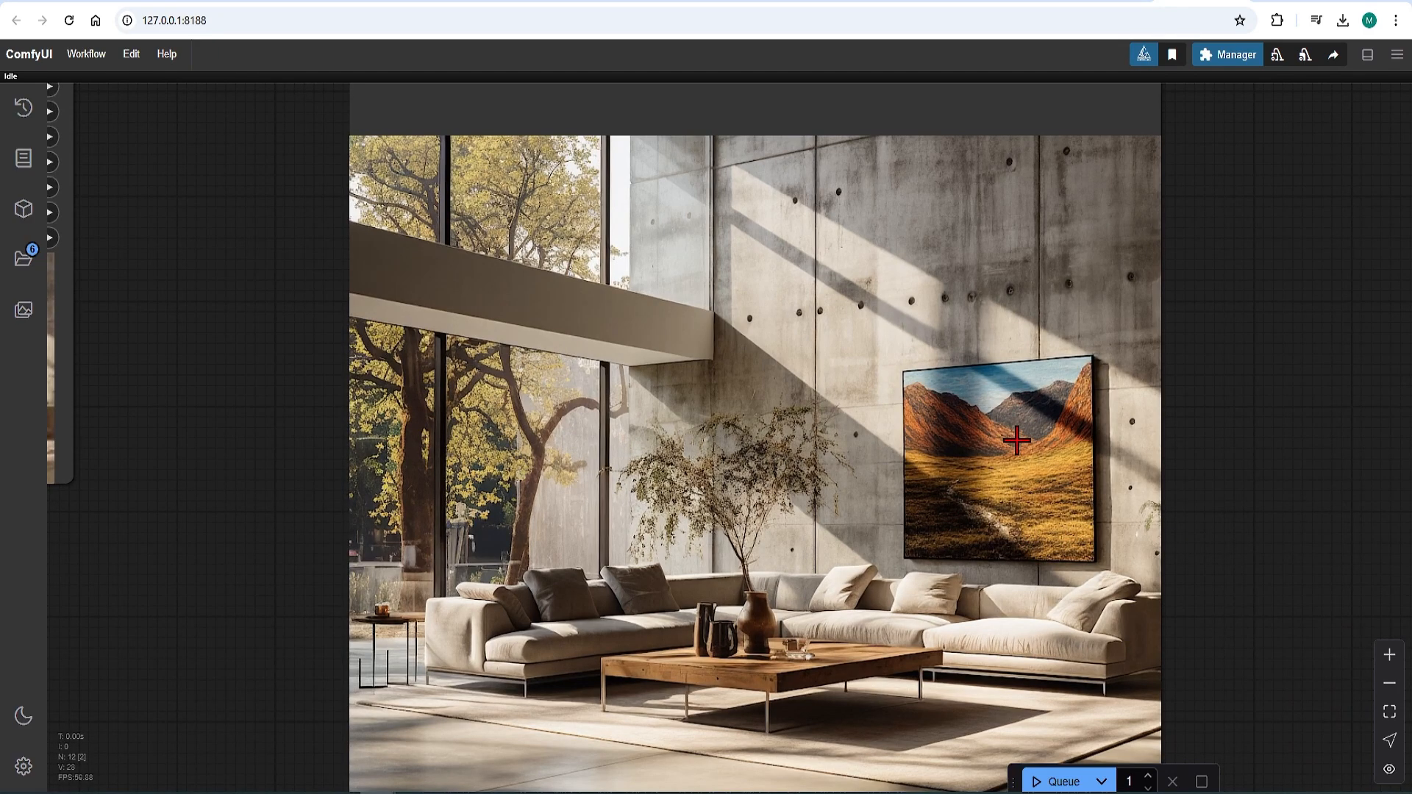
scroll(1017, 442, "down", 3)
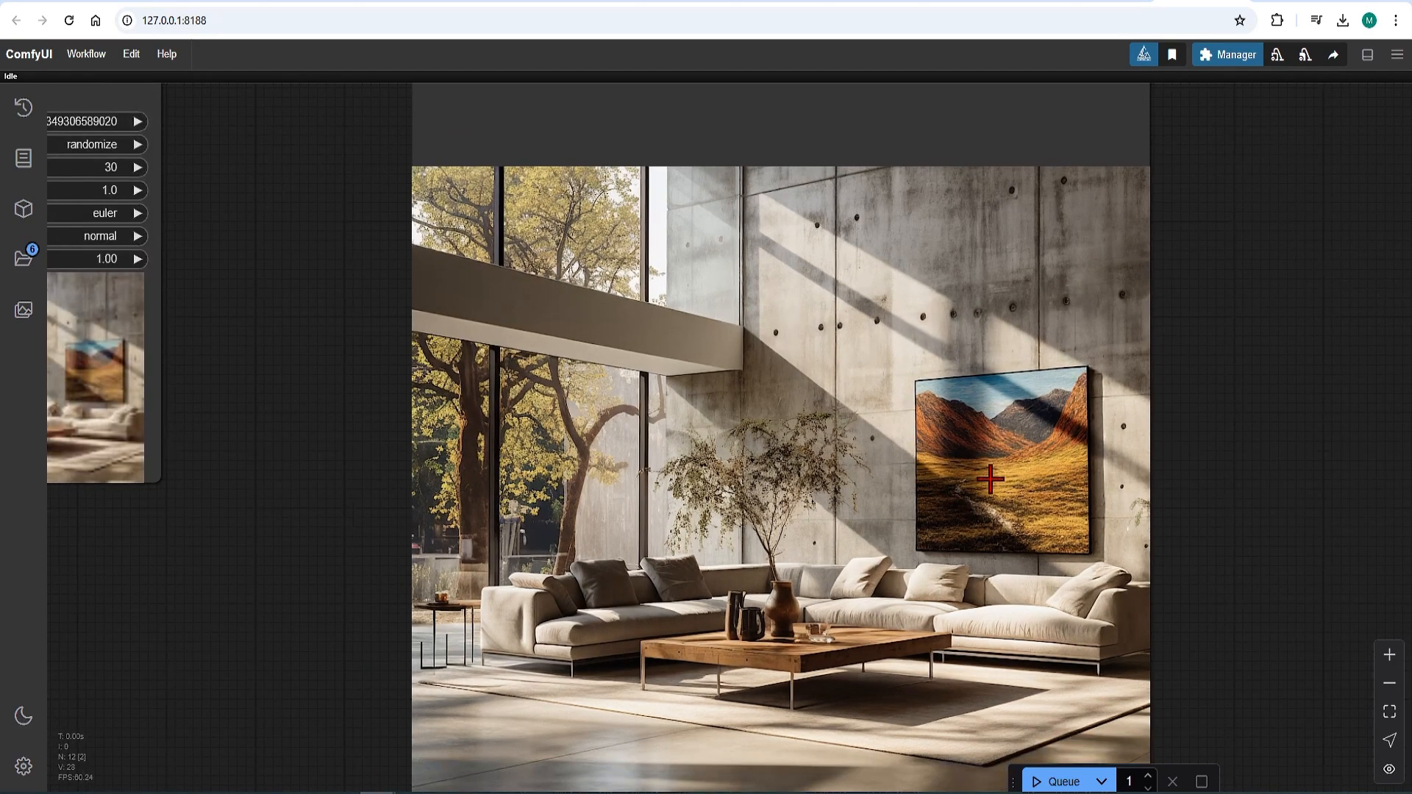
scroll(994, 530, "down", 4)
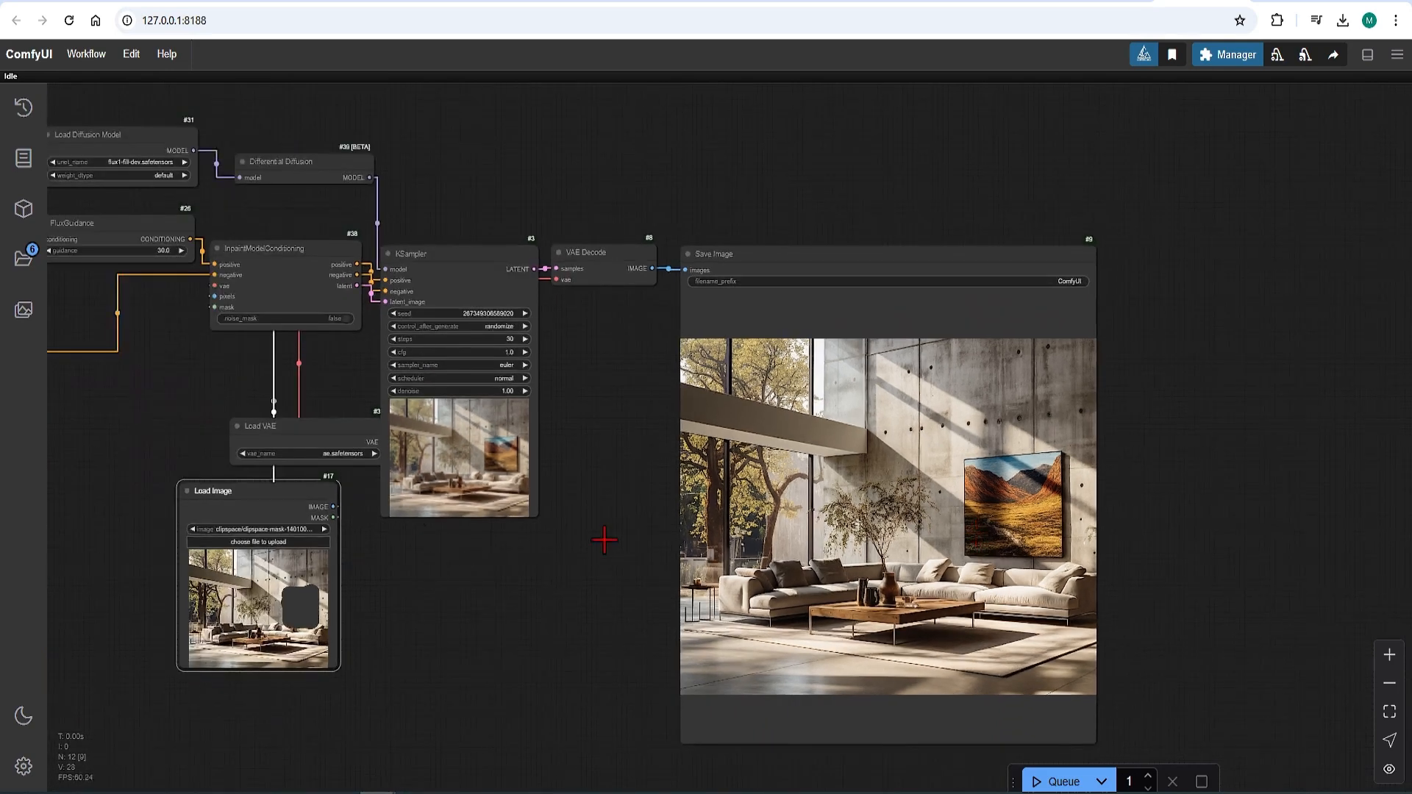
left_click_drag(282, 493, 145, 492)
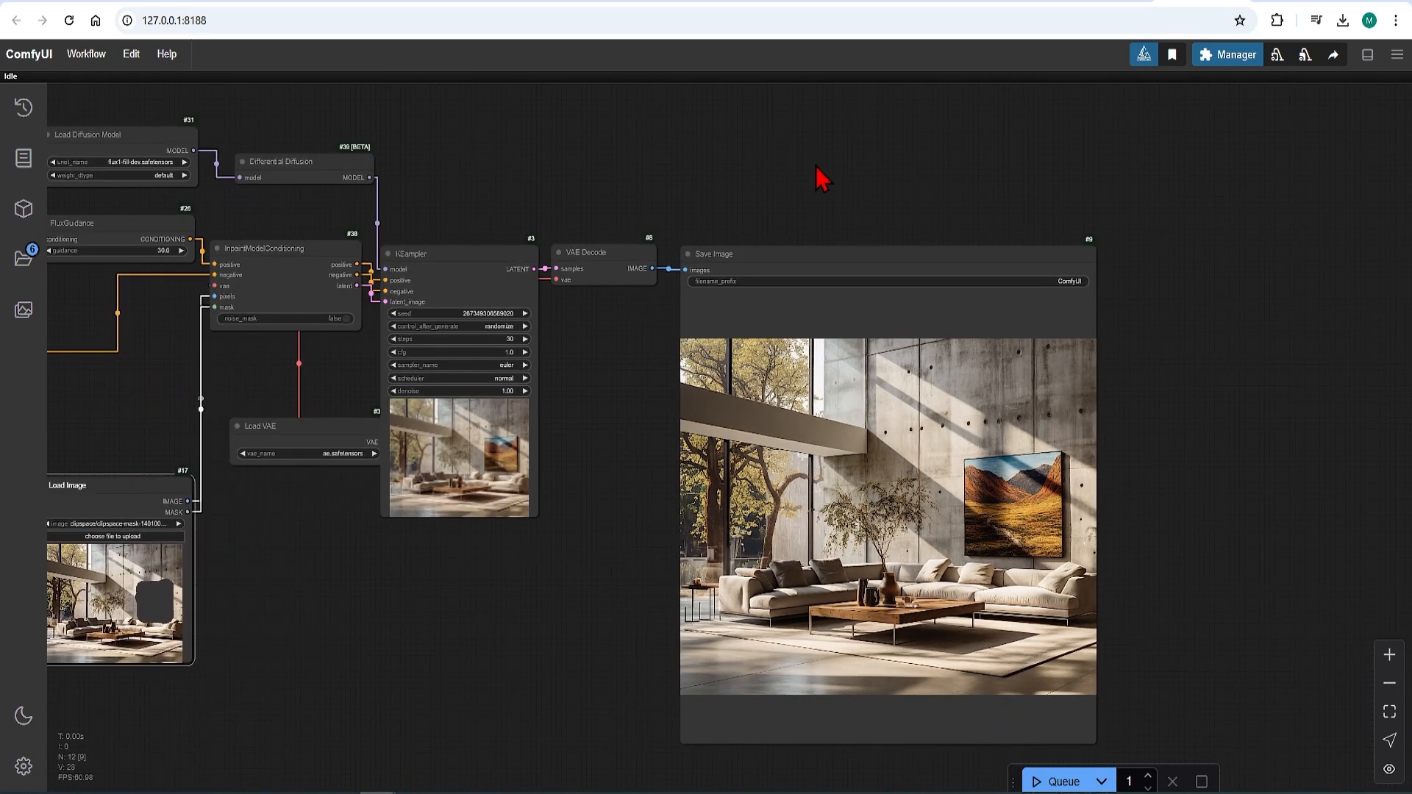
Step: Add an Image Comparer (rgthree) node above Save Image, linking Load Image's IMAGE to image_a and VAE Decode's IMAGE to image_b
double_click(765, 193)
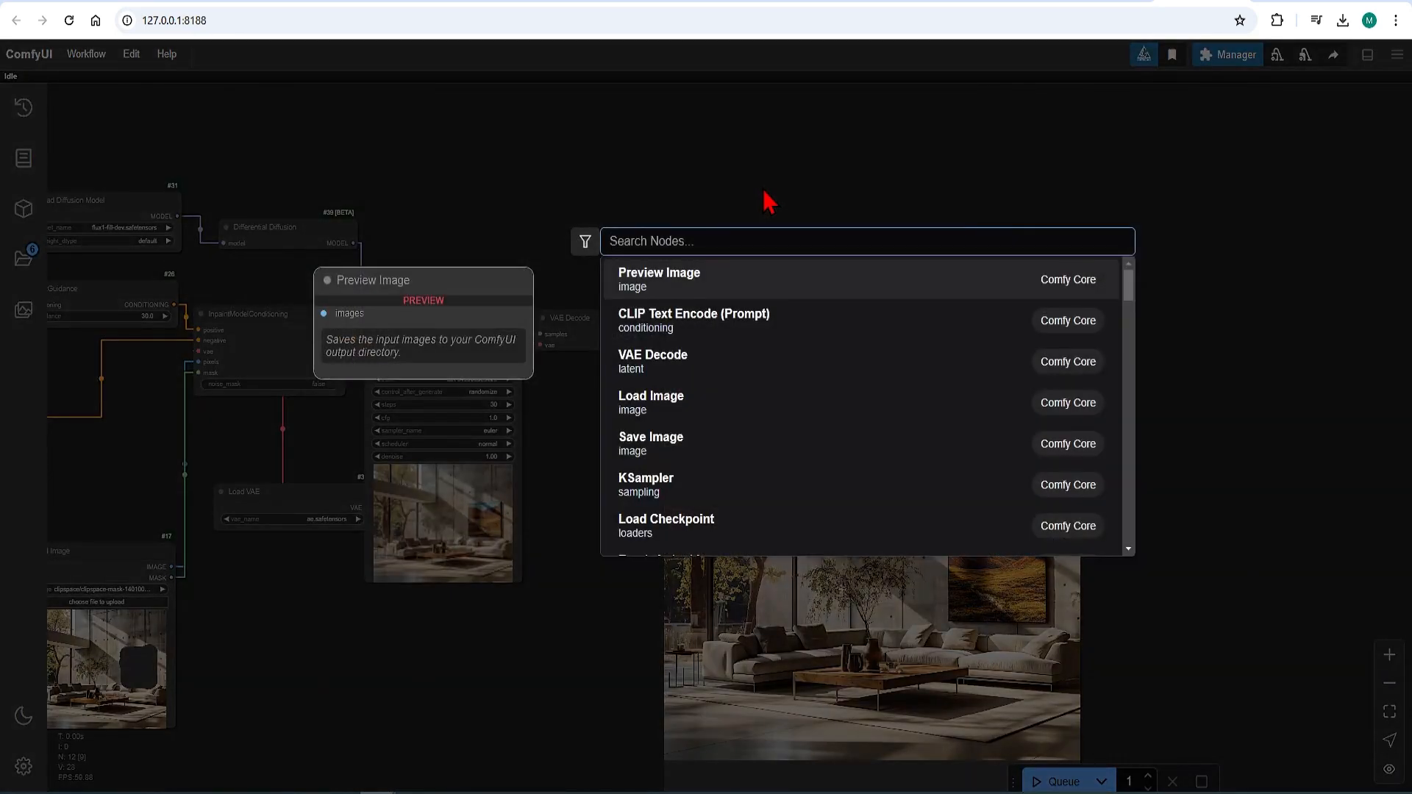
type("compa")
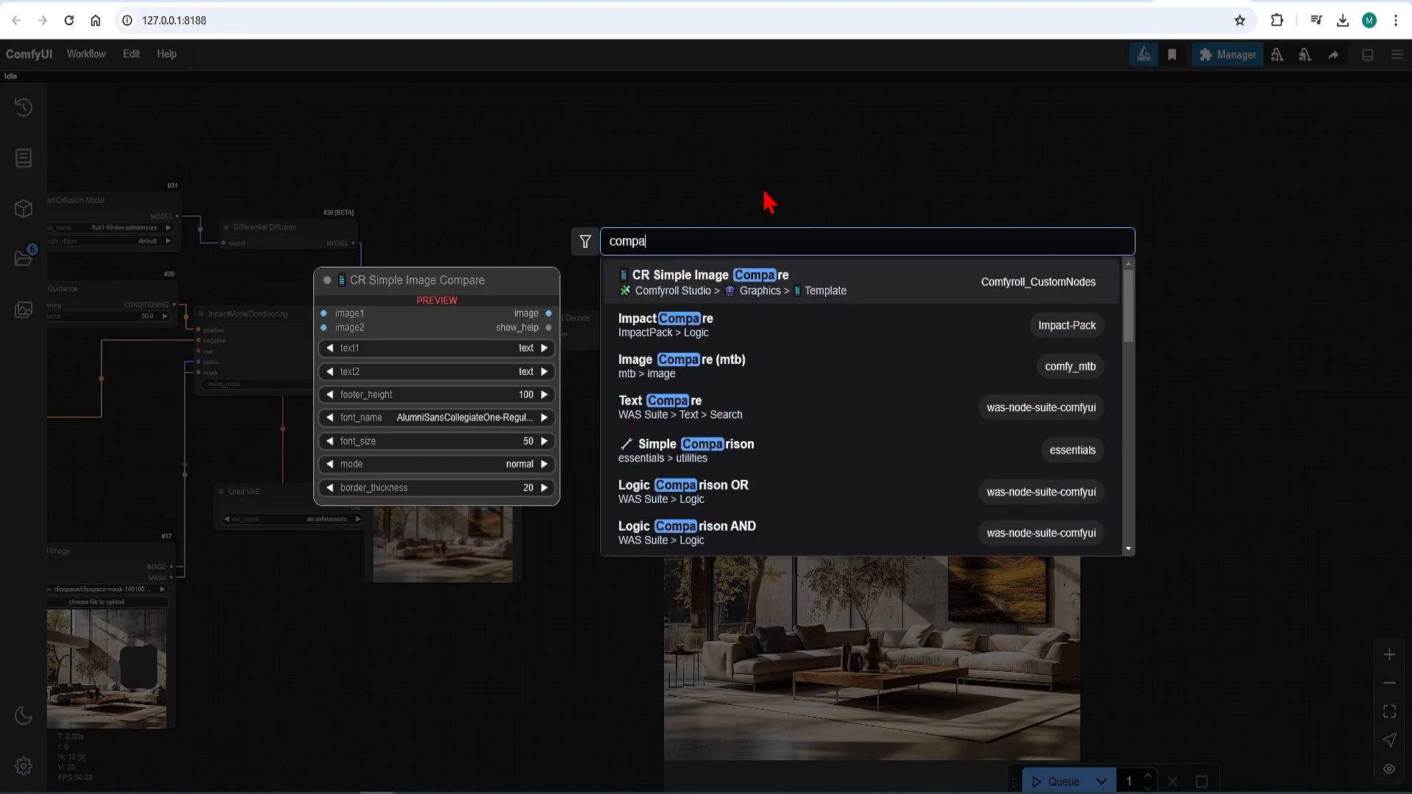
type("re")
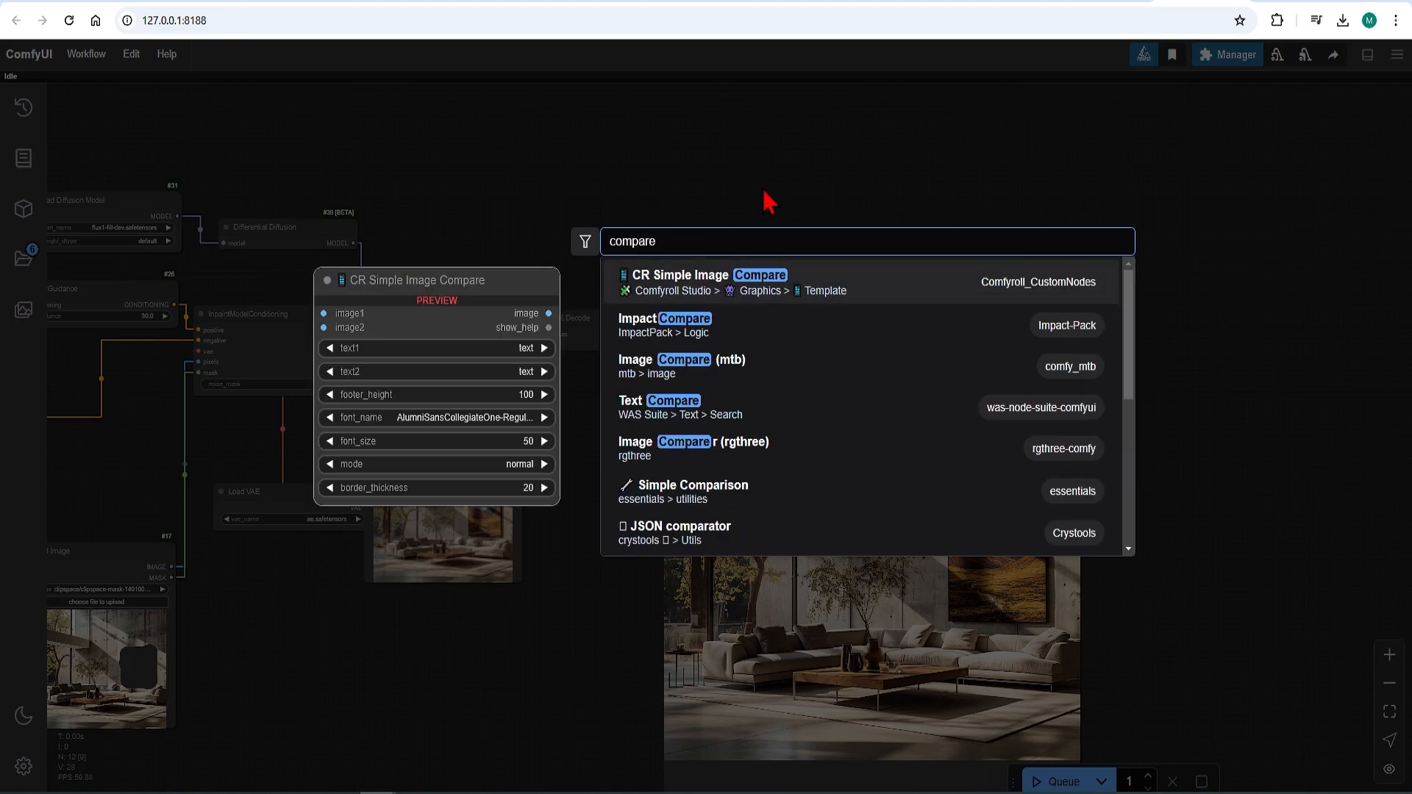
left_click(756, 452)
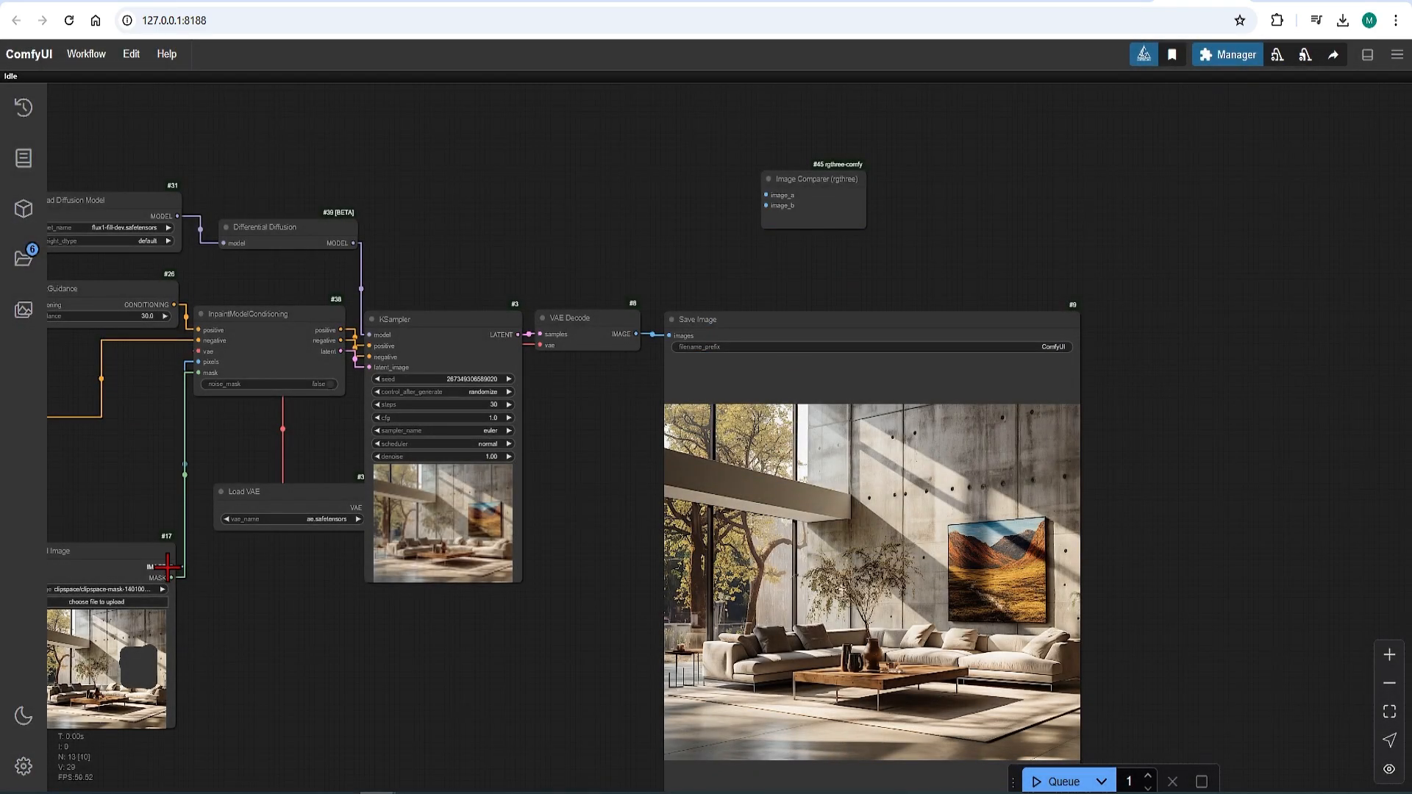
left_click_drag(168, 566, 767, 195)
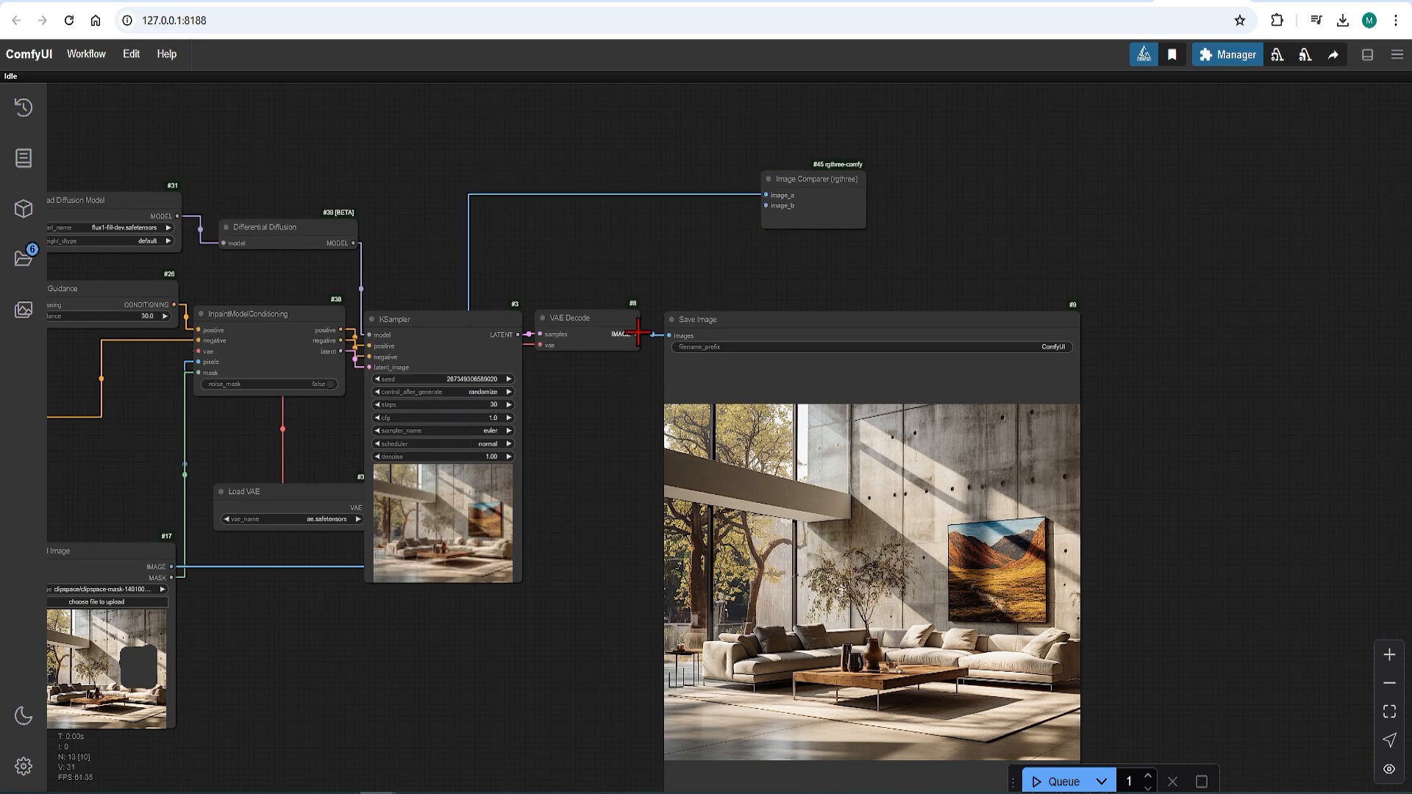
left_click_drag(637, 333, 766, 206)
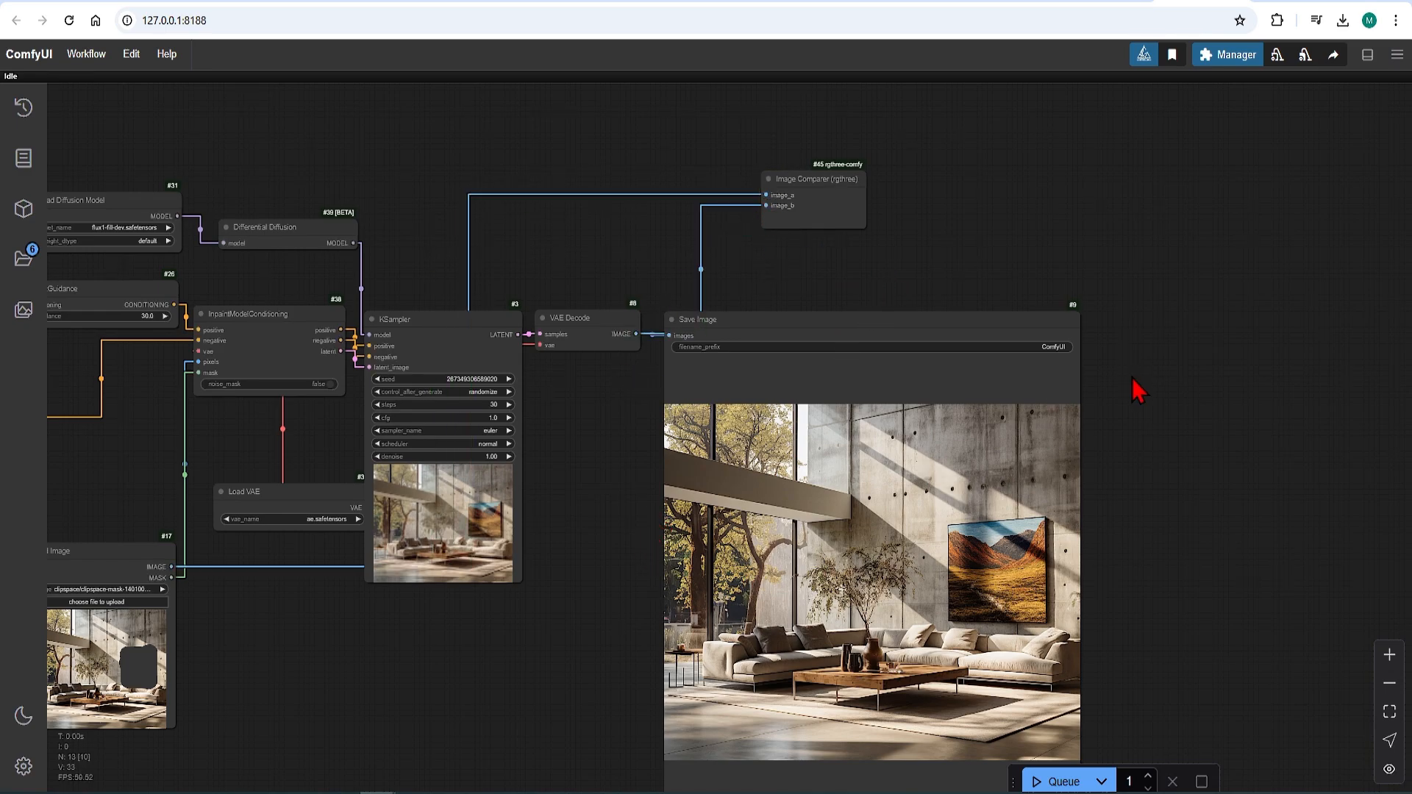
Step: Copy the generated image from the Save Image node and paste it into the Load Image node through Clipspace
scroll(1133, 379, "down", 3)
scroll(1066, 655, "up", 5)
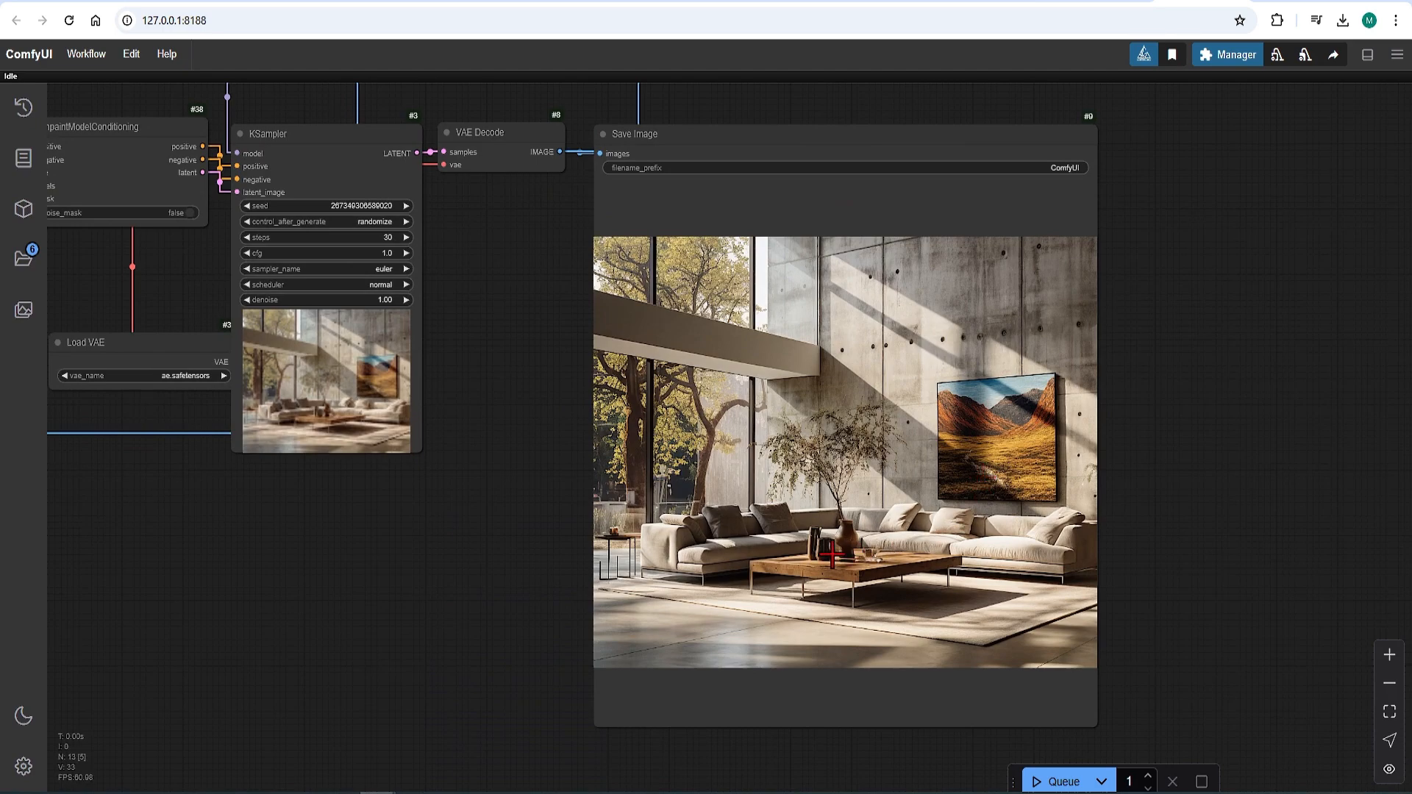
right_click(850, 468)
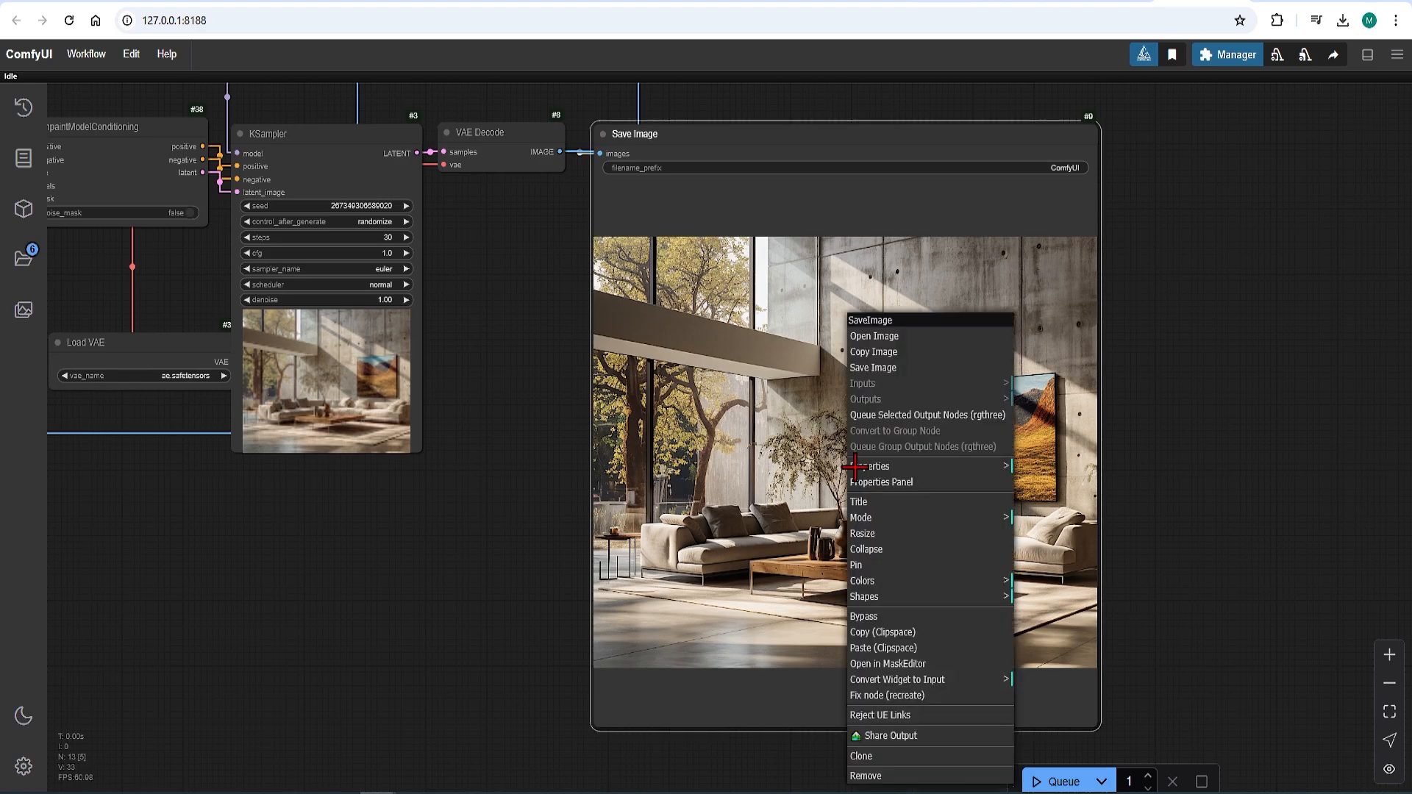
left_click(919, 632)
scroll(1177, 545, "down", 5)
scroll(466, 551, "up", 5)
right_click(396, 519)
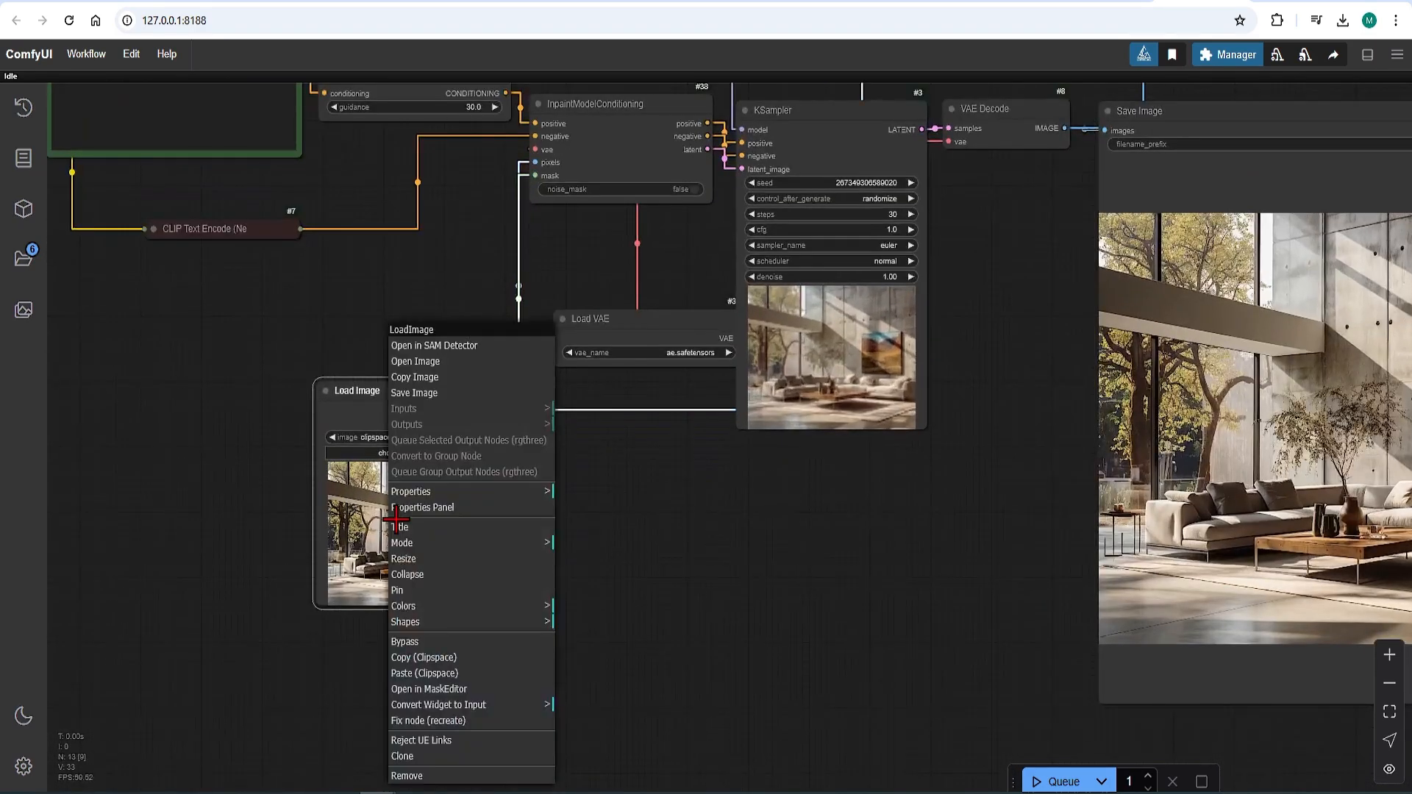
left_click(466, 673)
Step: Open the loaded image in the MaskEditor, mask the small dark jugs on the coffee table with a thicker brush, and save the mask
scroll(423, 544, "up", 5)
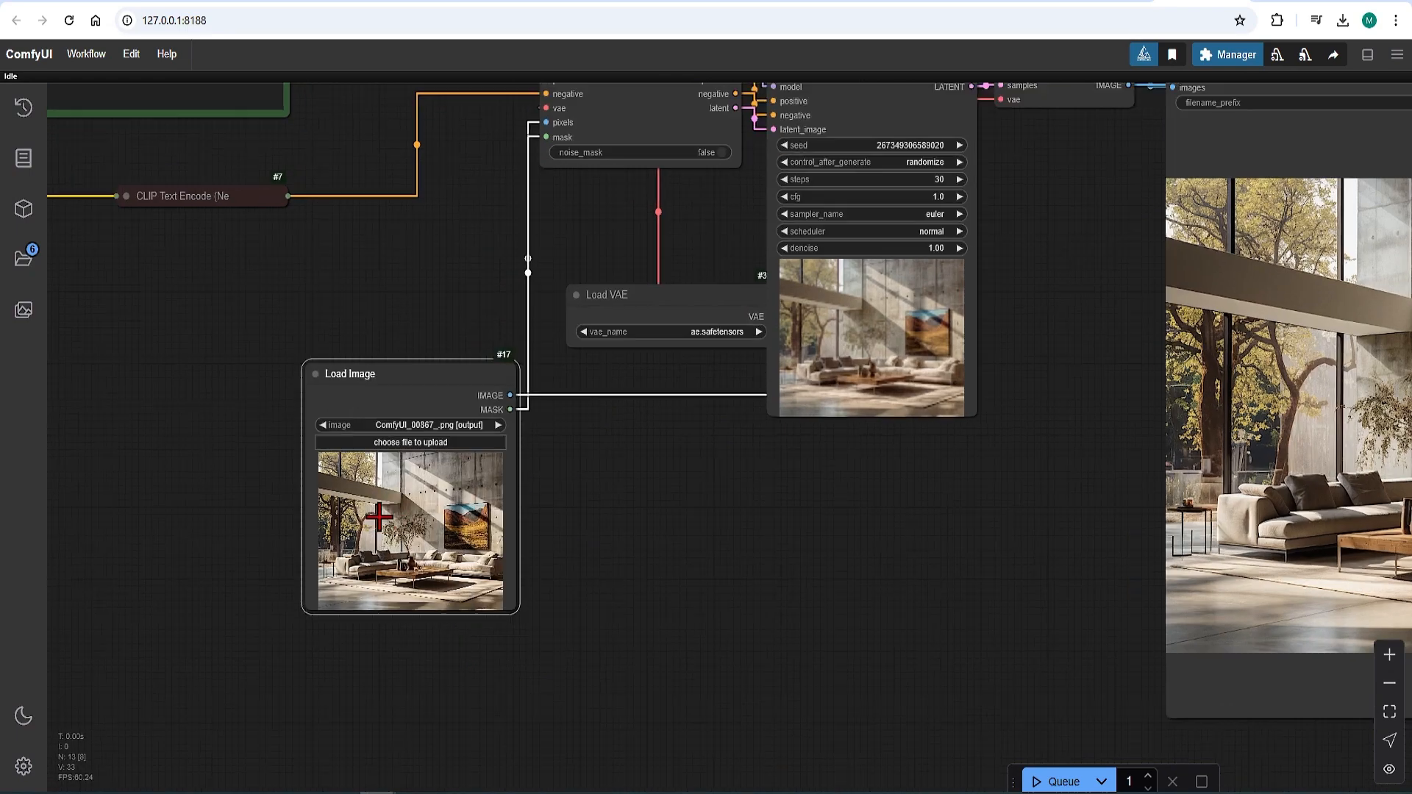
right_click(432, 520)
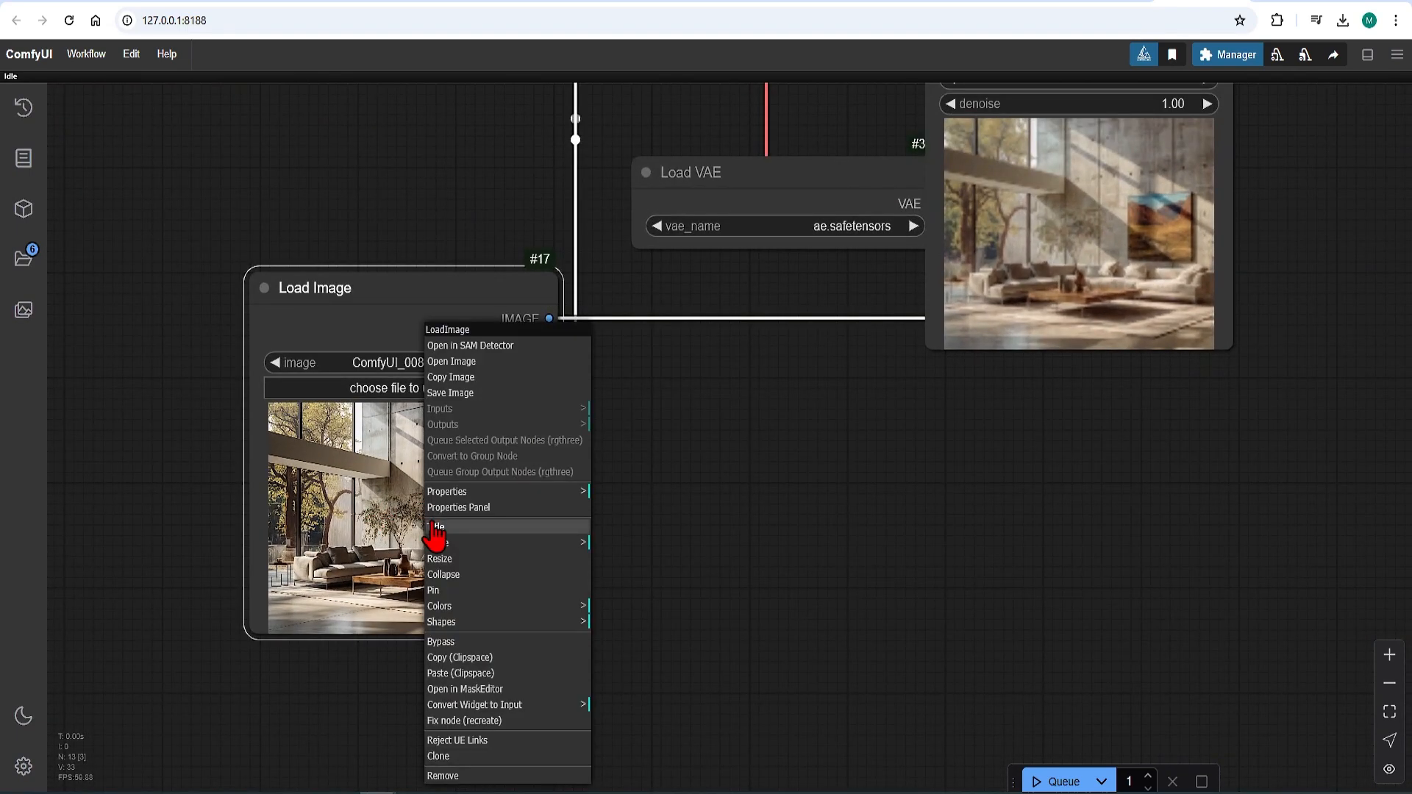
left_click(509, 689)
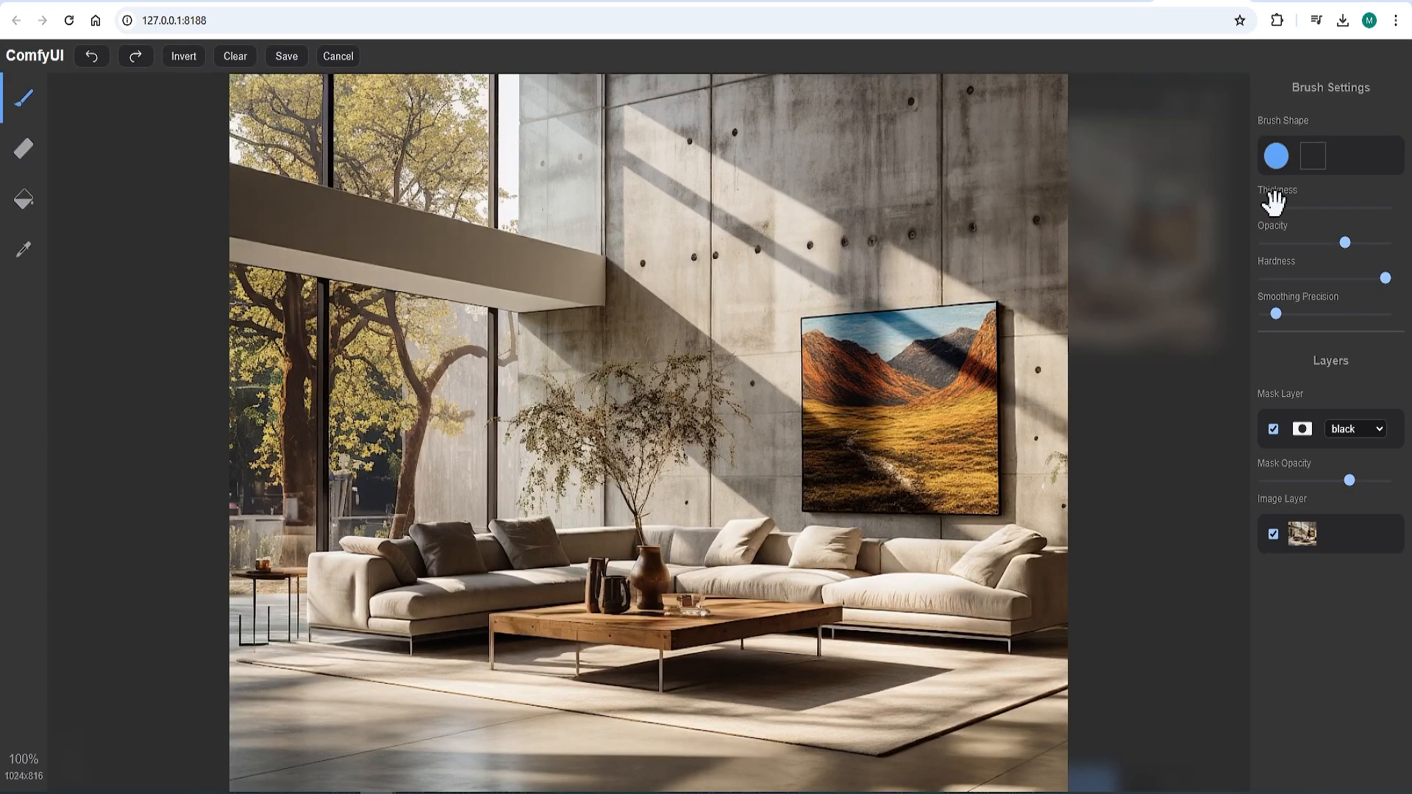
left_click_drag(1276, 207, 1298, 207)
mouse_move(612, 596)
left_mouse_down()
mouse_move(593, 588)
mouse_move(588, 548)
mouse_move(613, 590)
mouse_move(596, 533)
mouse_move(666, 564)
mouse_move(829, 766)
left_mouse_up()
left_click(287, 56)
Step: Replace "oil painting of landscape" in the positive prompt with "flowers in vase on table", keeping "in modern living room"
scroll(642, 554, "down", 4)
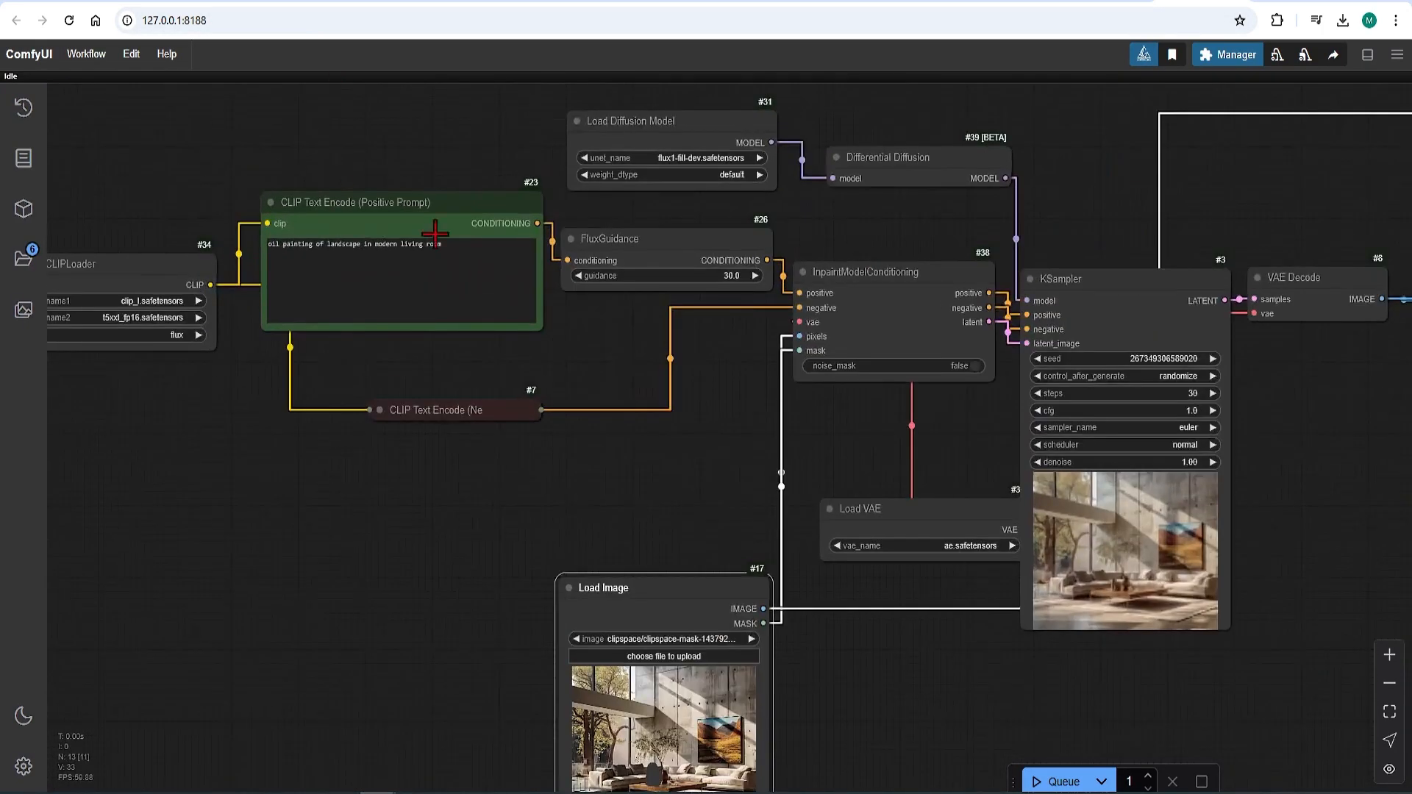
left_click_drag(362, 245, 269, 245)
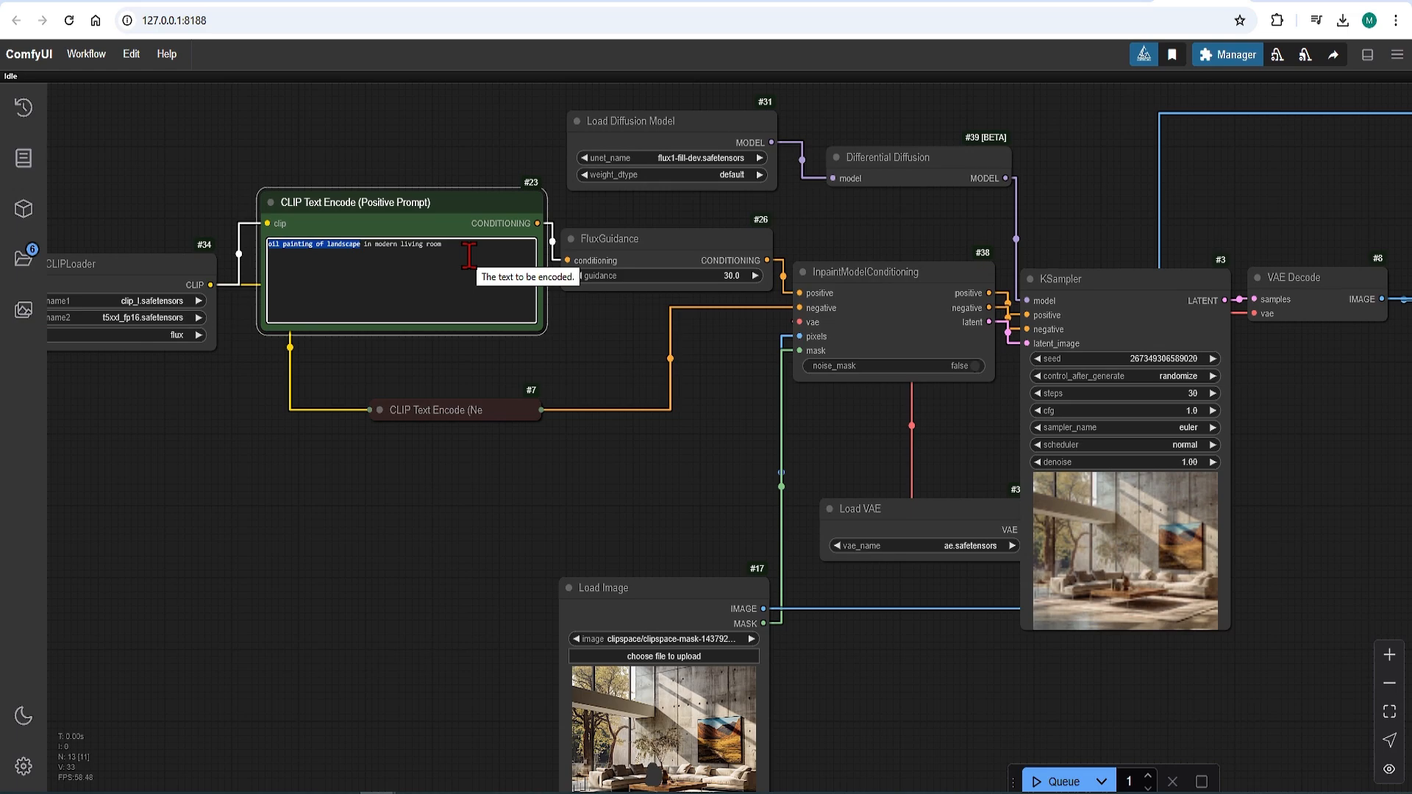
type("flowers")
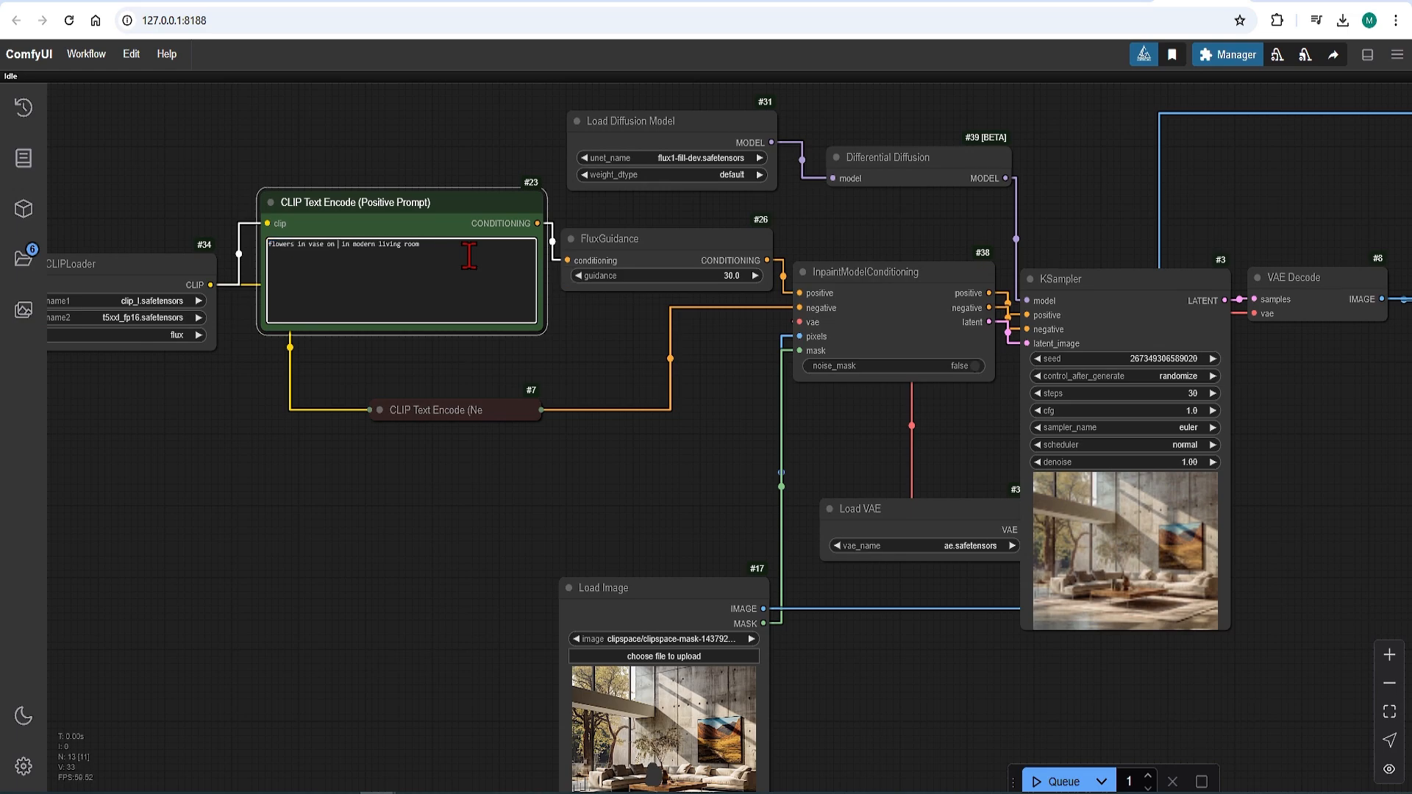
Step: Queue the workflow to generate the living room image with flowers on the coffee table
scroll(648, 265, "down", 1)
left_click_drag(1222, 394, 741, 290)
left_click(1057, 782)
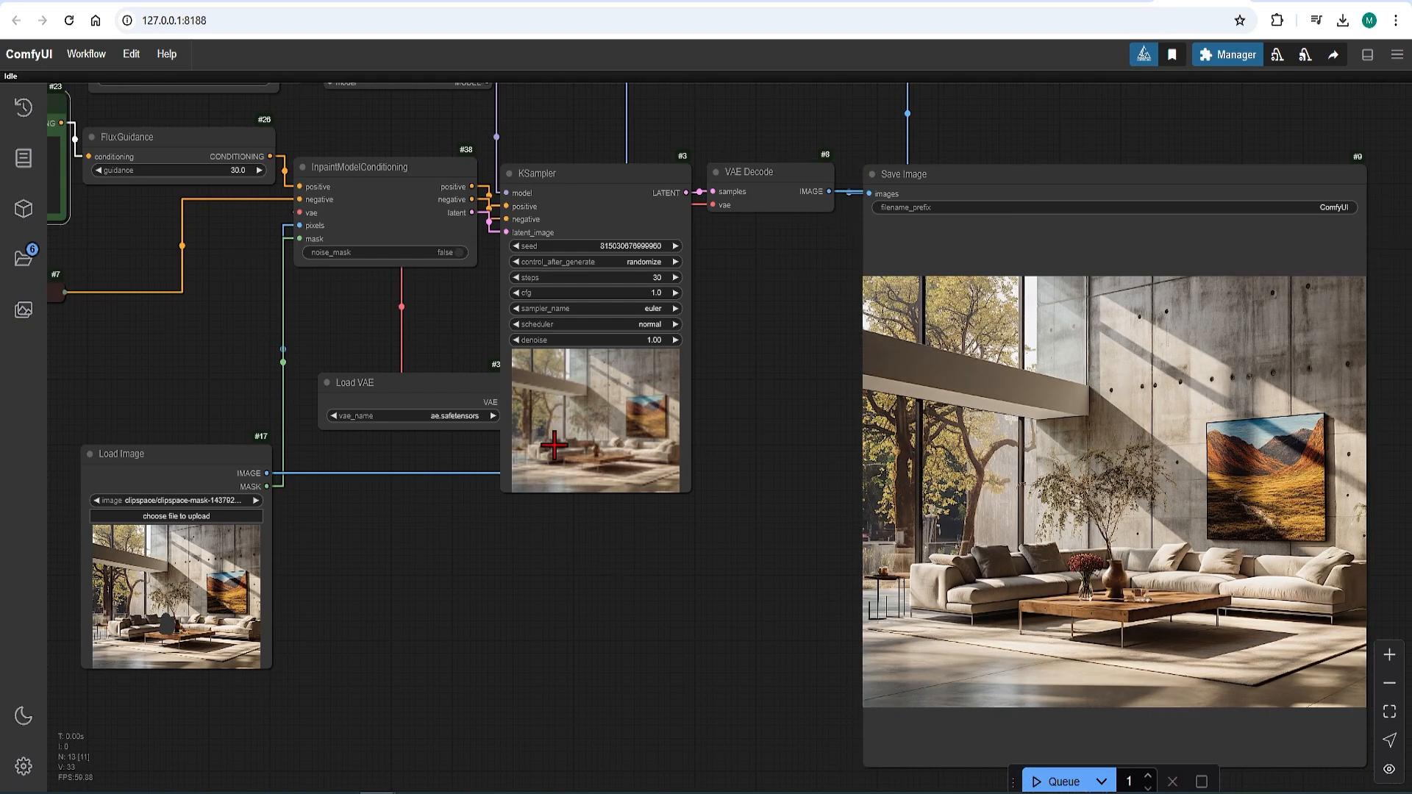
scroll(941, 568, "up", 8)
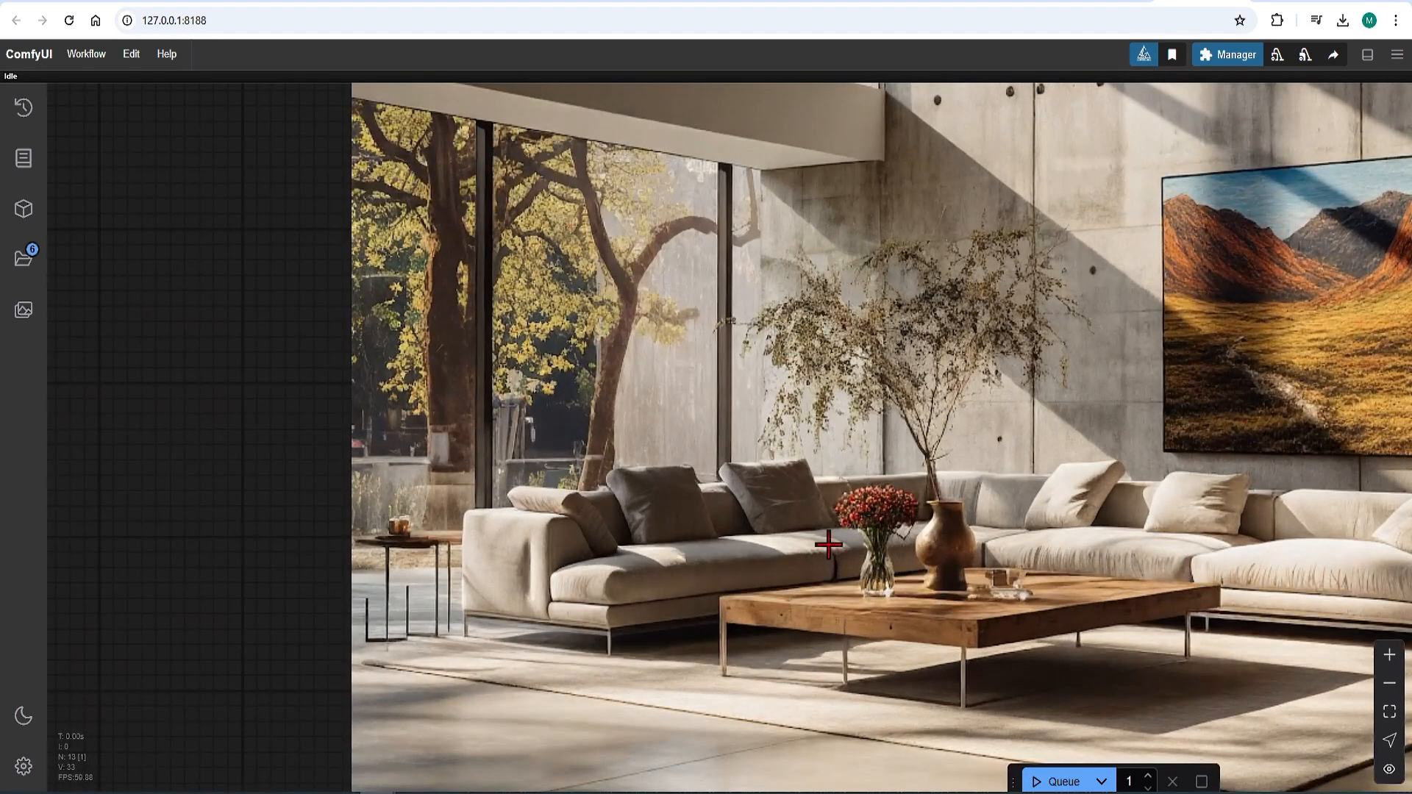
Step: Enlarge the Image Comparer node and move it higher above the Save Image node
scroll(730, 647, "down", 7)
scroll(738, 317, "up", 1)
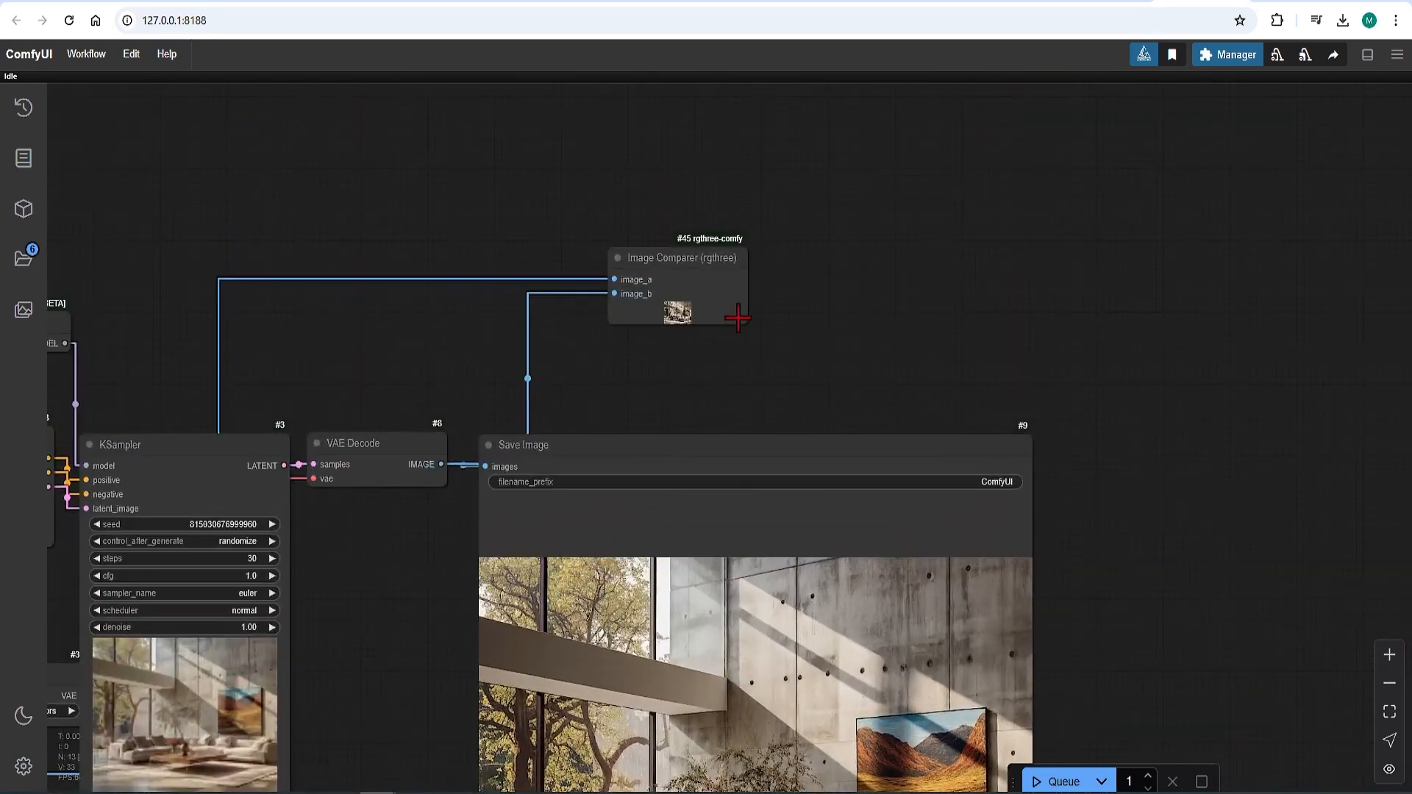
left_click_drag(745, 321, 955, 483)
left_click_drag(763, 263, 729, 139)
Step: Compare the source and generated images by sweeping the divider across the Image Comparer's picture
scroll(738, 217, "up", 12)
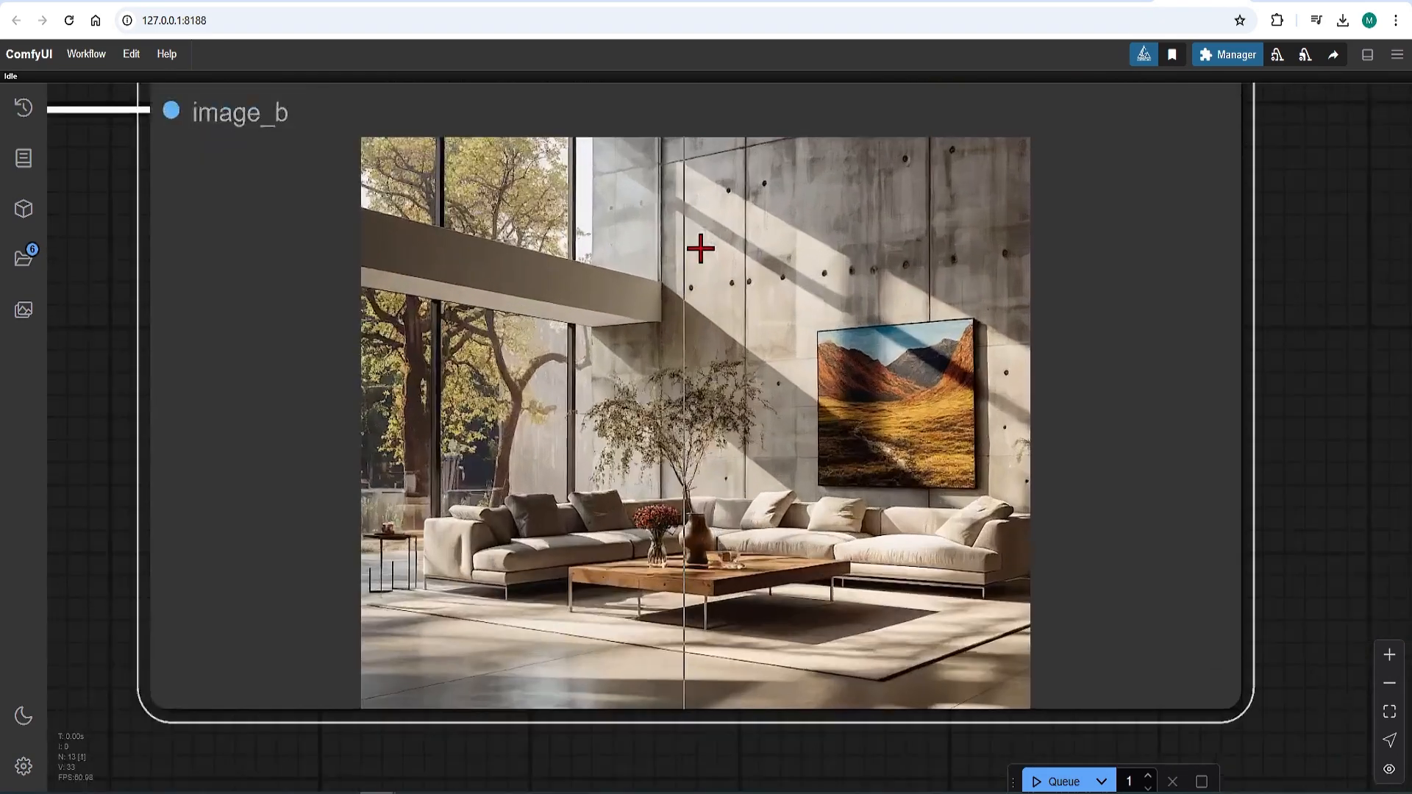
scroll(747, 290, "up", 1)
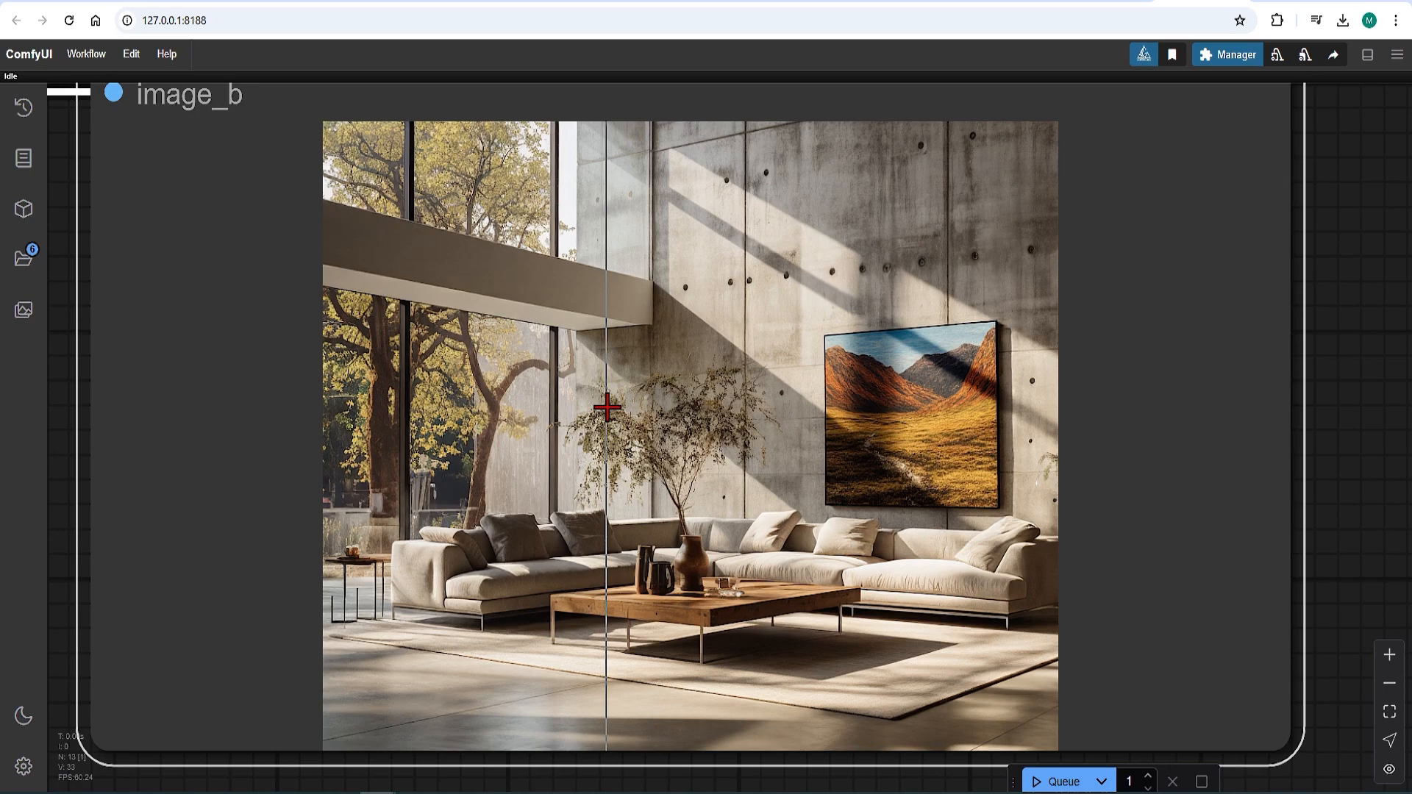
left_click_drag(607, 407, 653, 407)
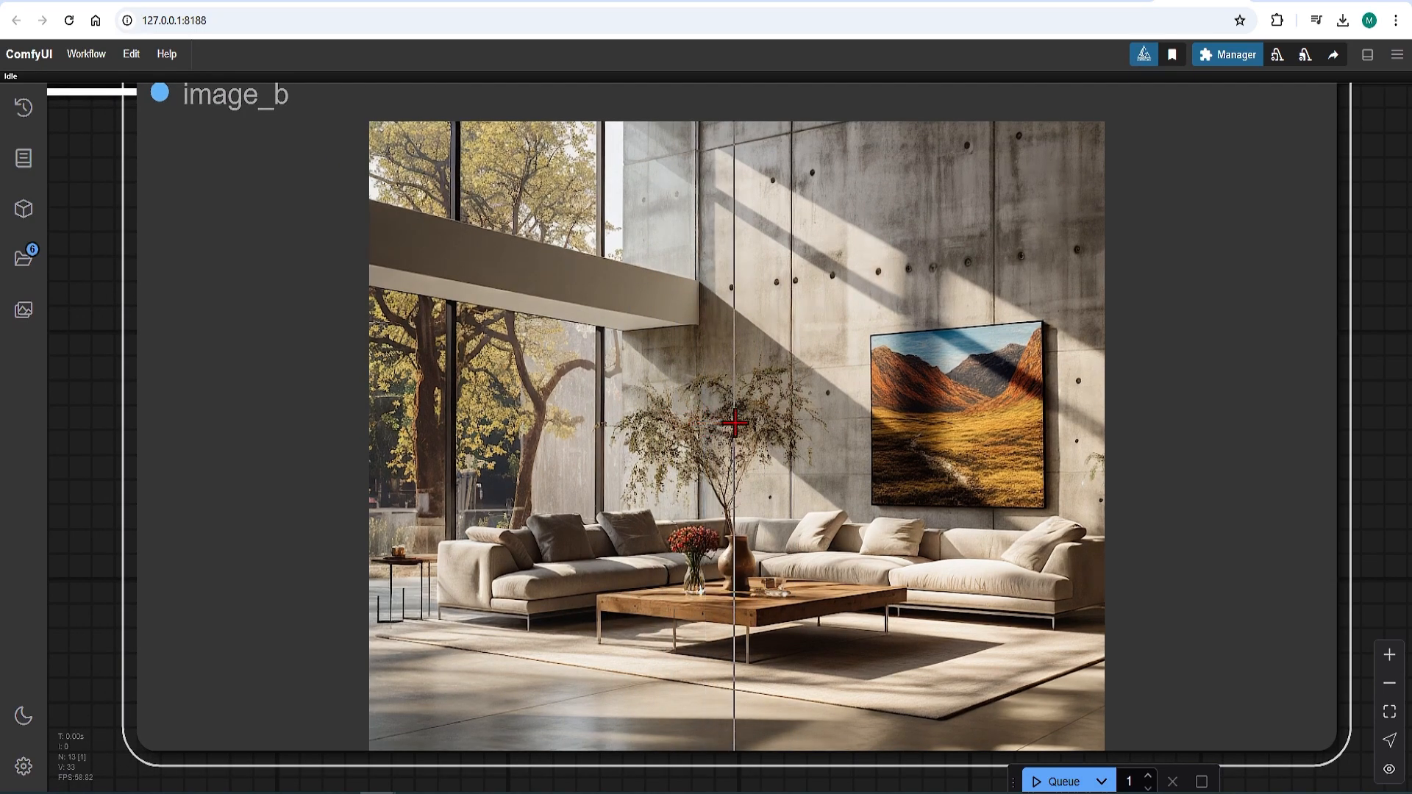
scroll(734, 423, "down", 3)
scroll(1246, 341, "down", 8)
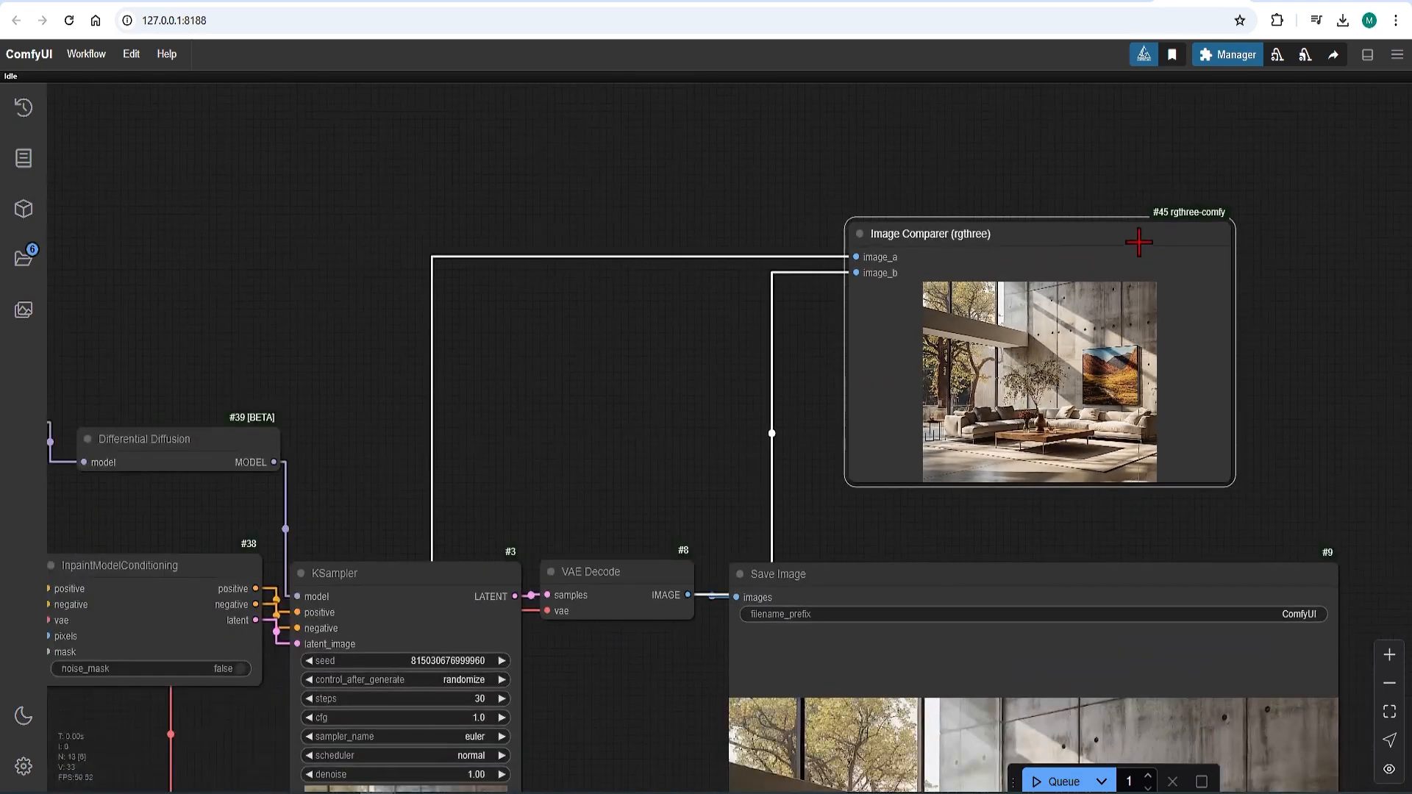
Step: Transfer the new image with the flower vase from the Save Image node into the Load Image node through Clipspace
scroll(1125, 250, "down", 8)
scroll(960, 561, "up", 6)
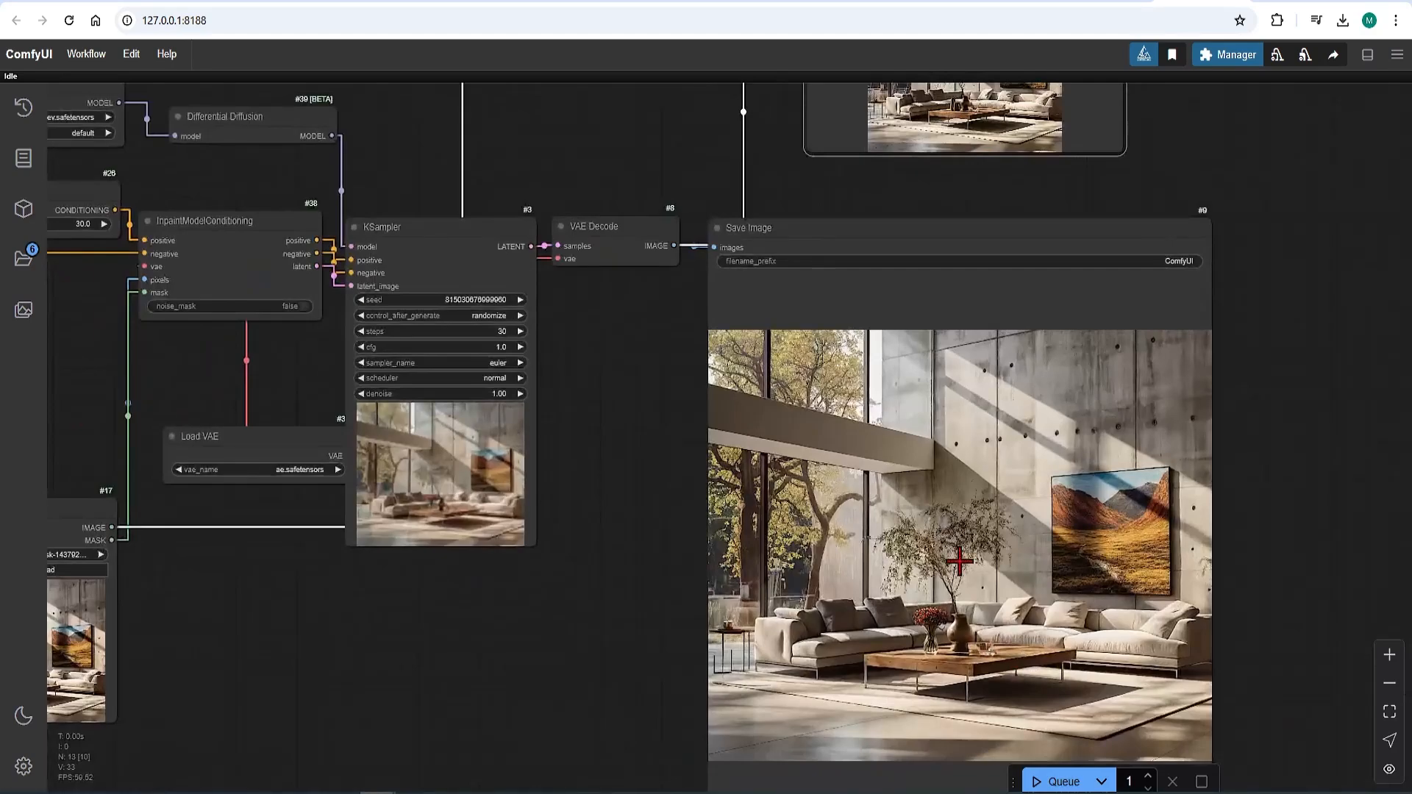
right_click(960, 562)
scroll(693, 603, "down", 5)
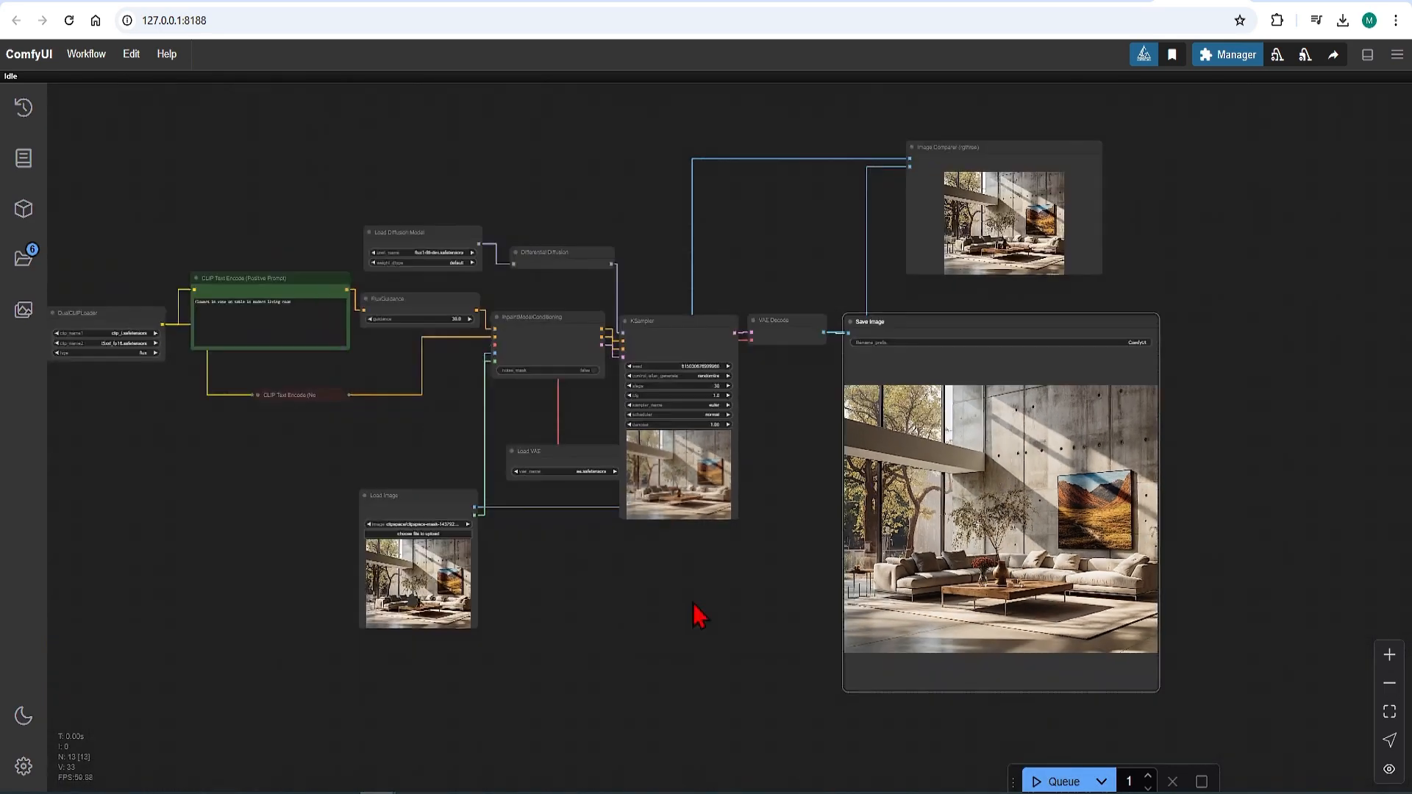
scroll(415, 585, "up", 5)
right_click(422, 590)
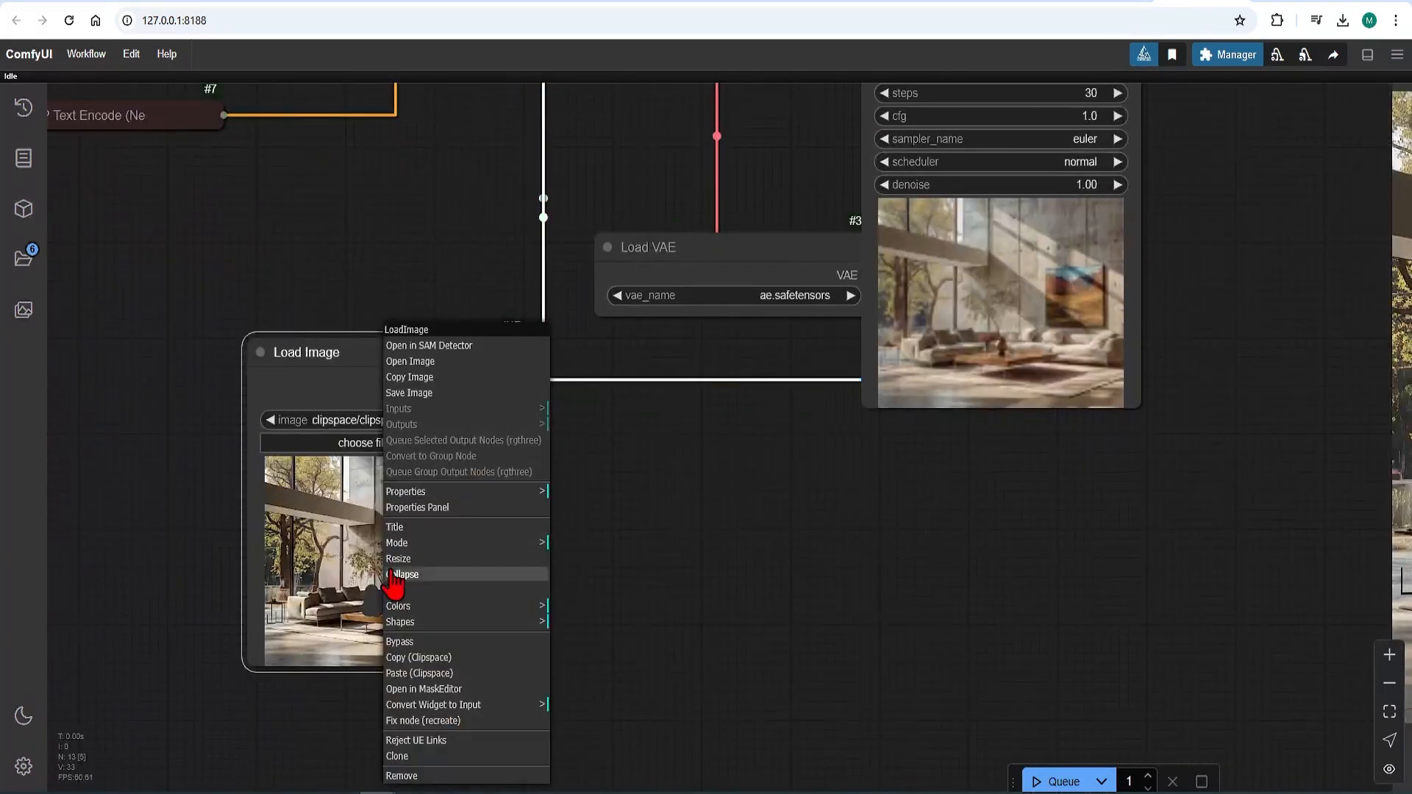
left_click(441, 673)
Step: Open the loaded image in the MaskEditor, increase the brush thickness, mask the concrete beam across the windows, and save the mask
right_click(420, 529)
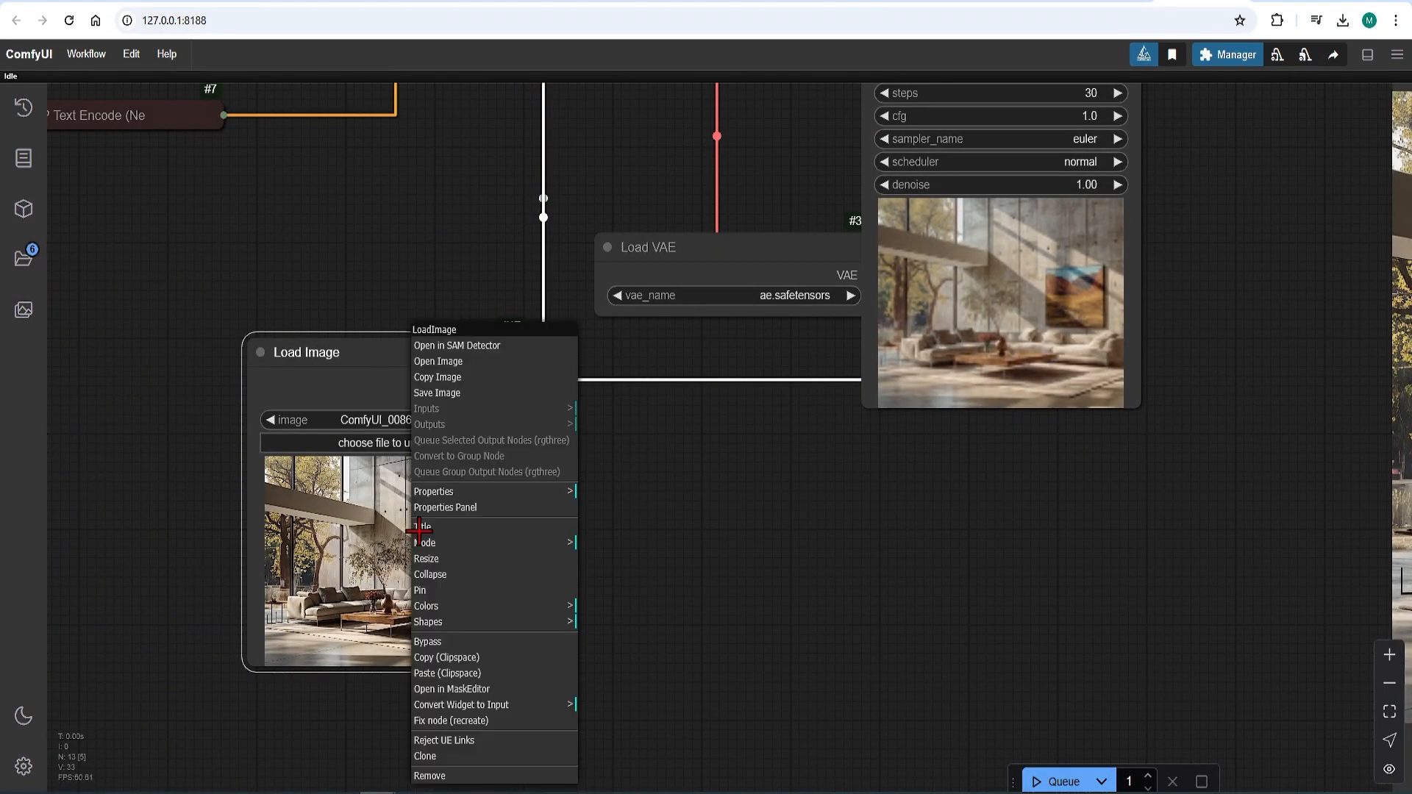
left_click(482, 690)
left_click_drag(1277, 207, 1309, 207)
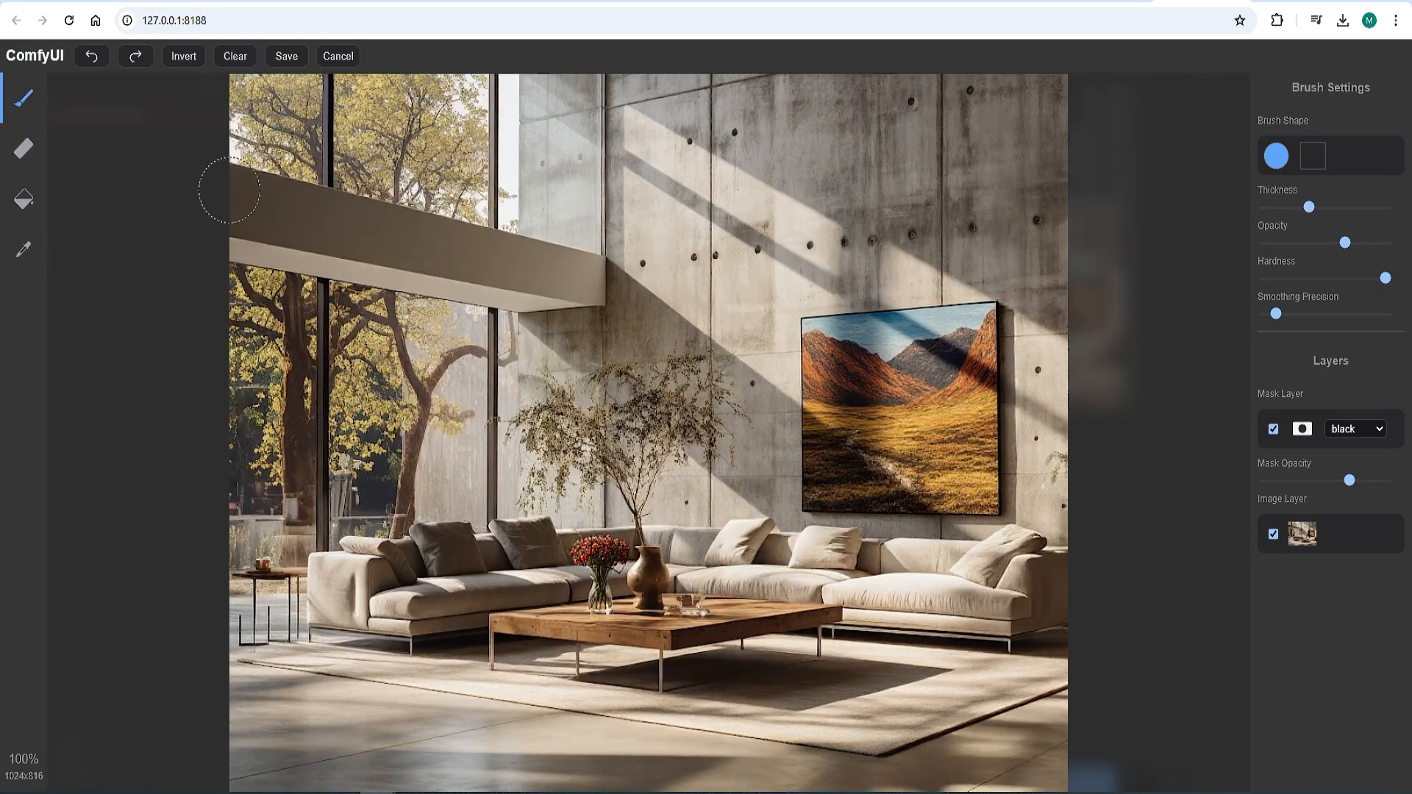
mouse_move(229, 189)
left_mouse_down()
mouse_move(525, 246)
mouse_move(595, 279)
mouse_move(473, 278)
mouse_move(243, 257)
left_mouse_up()
left_click(286, 56)
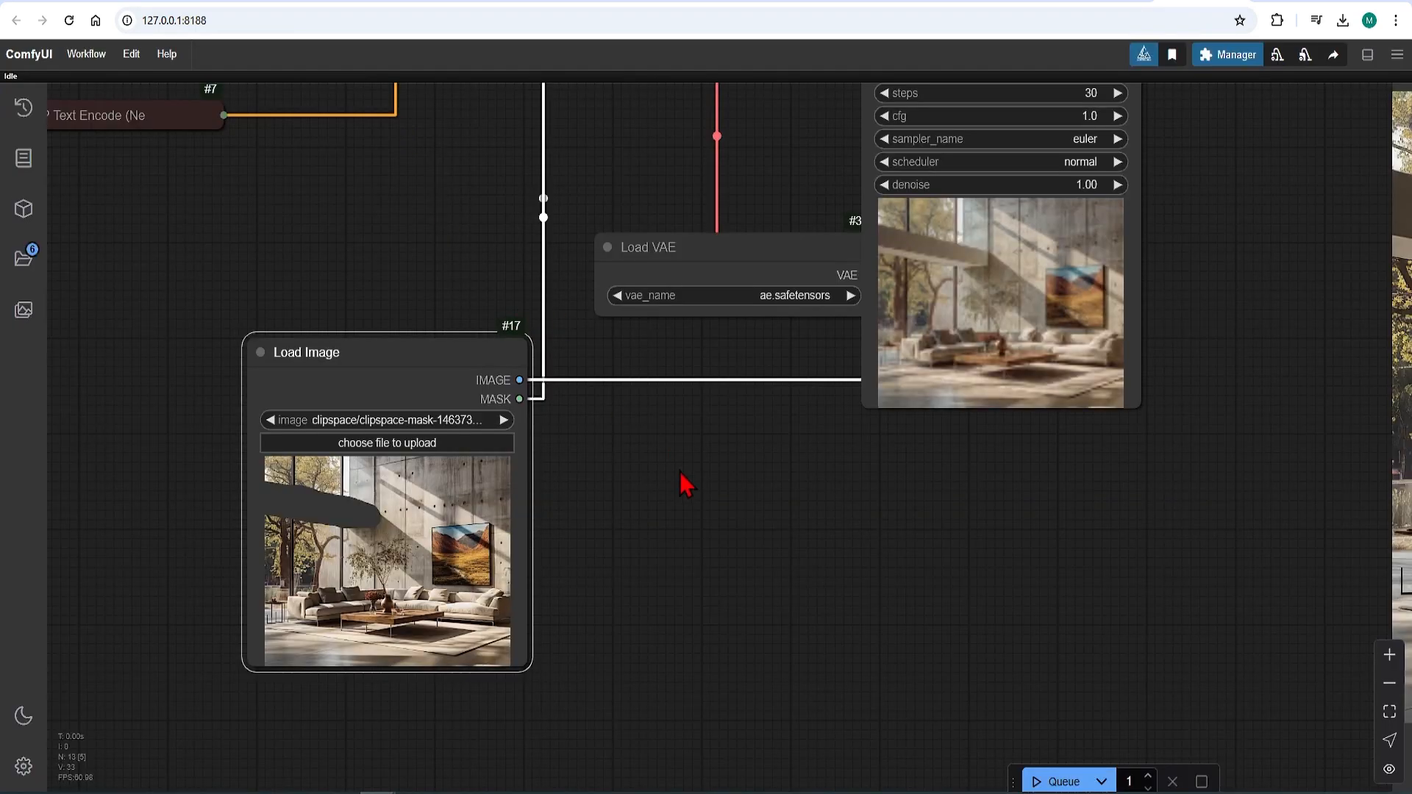
Step: Replace "flowers in vase on table" in the positive prompt with "wooden beam on ceiling" and queue the workflow
scroll(680, 471, "down", 6)
left_click_drag(680, 471, 839, 634)
scroll(660, 196, "up", 7)
left_click_drag(206, 388, 62, 398)
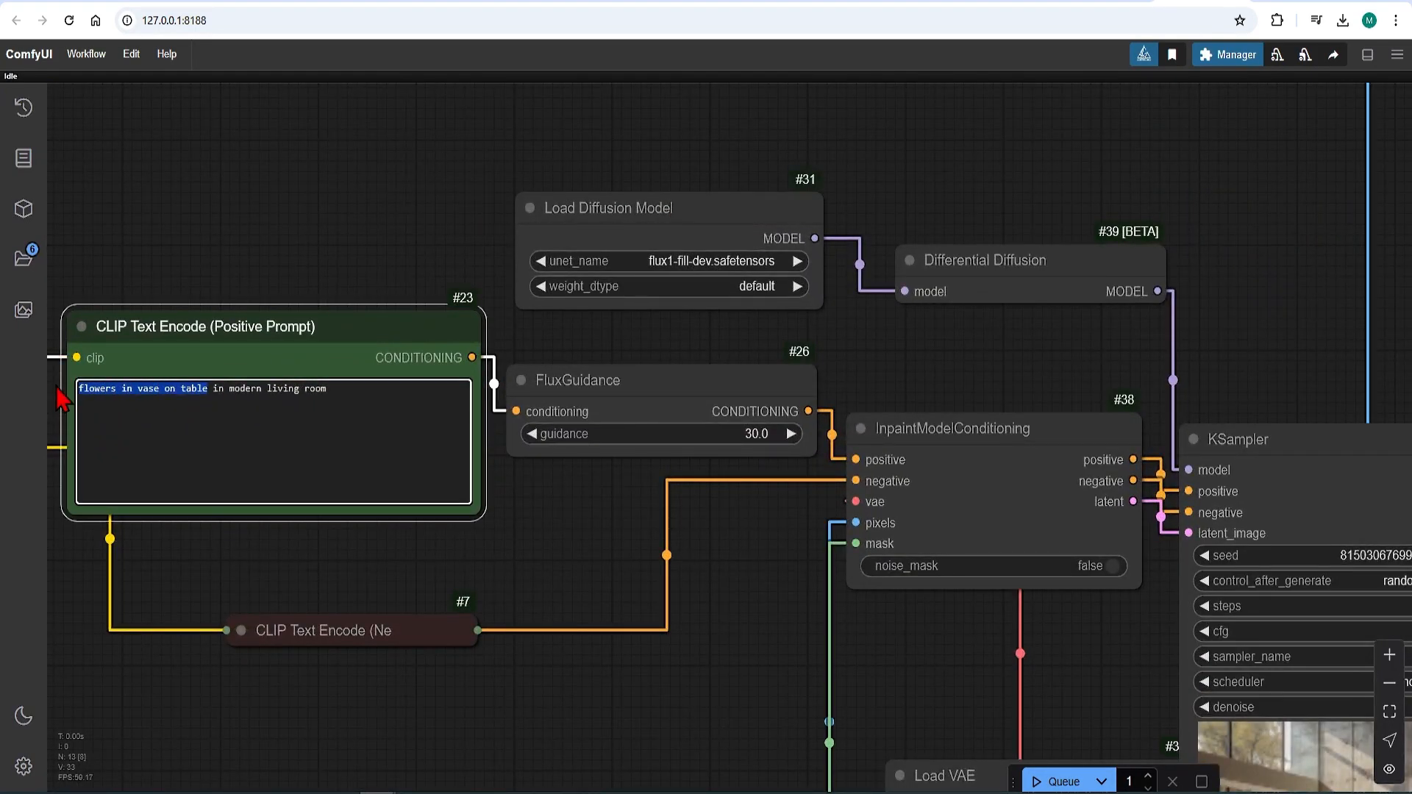
type("wooden beam on ceiling")
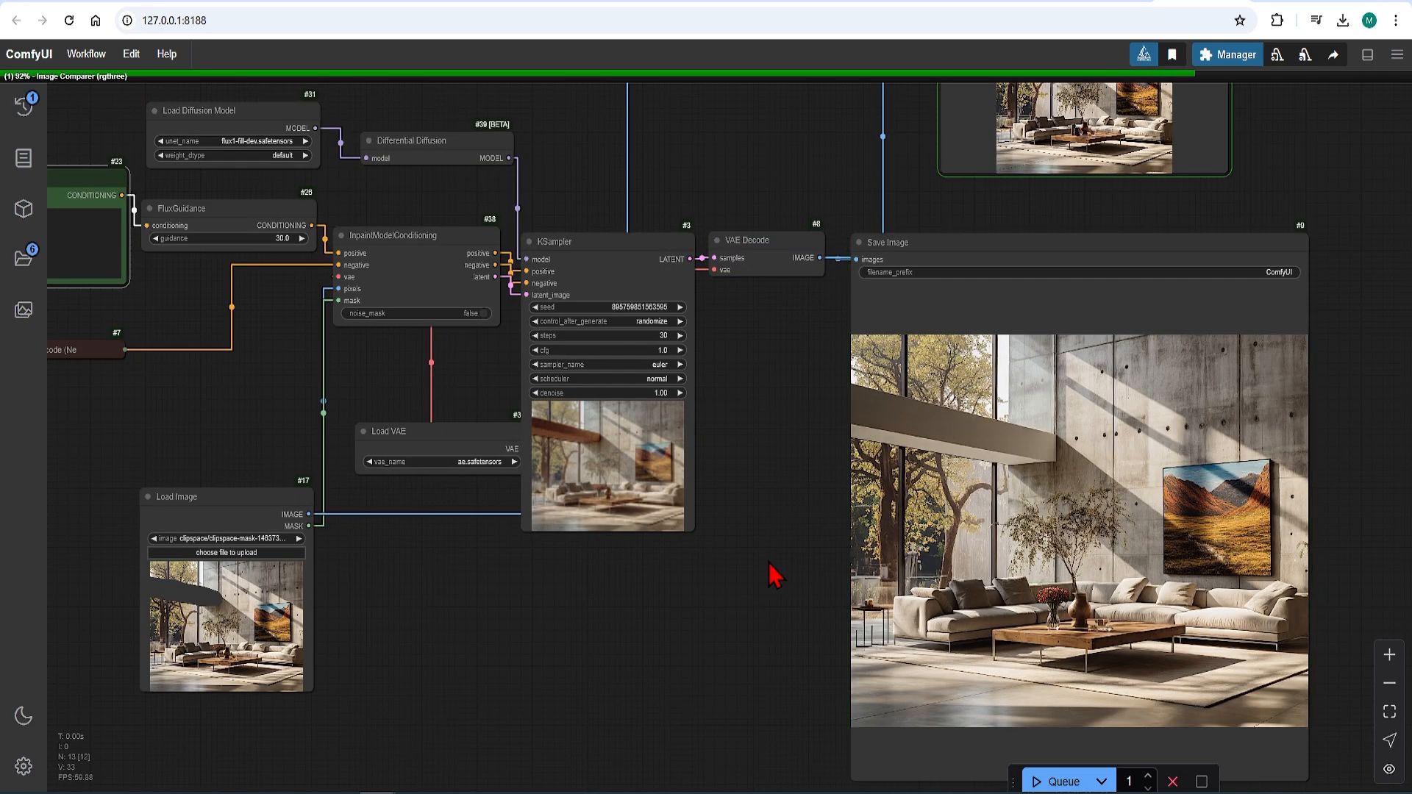
scroll(956, 397, "up", 10)
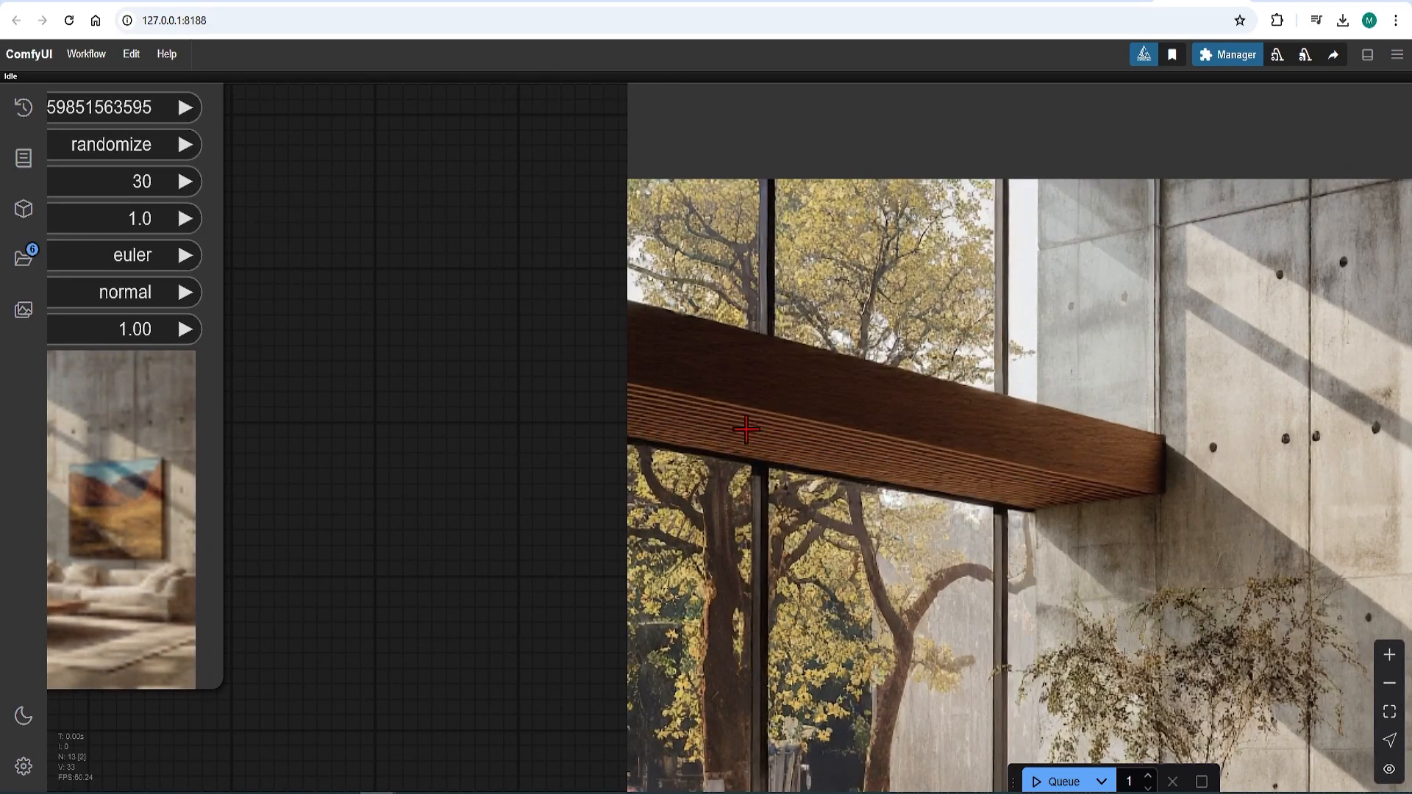
Step: Inspect the wooden beam in the Save Image preview and compare it with the source picture in the Image Comparer
scroll(598, 422, "down", 10)
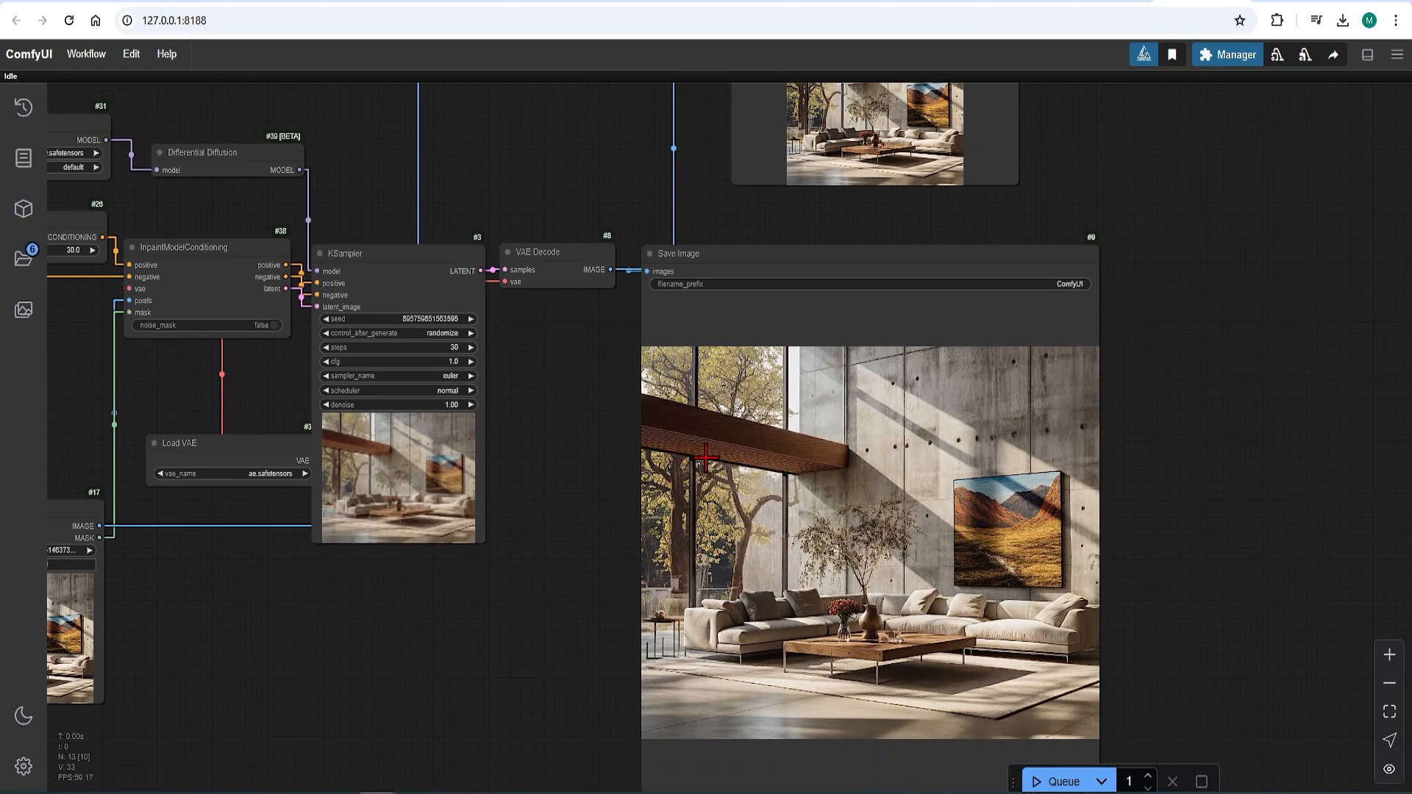
scroll(752, 629, "down", 1)
scroll(752, 629, "down", 3)
scroll(826, 198, "up", 12)
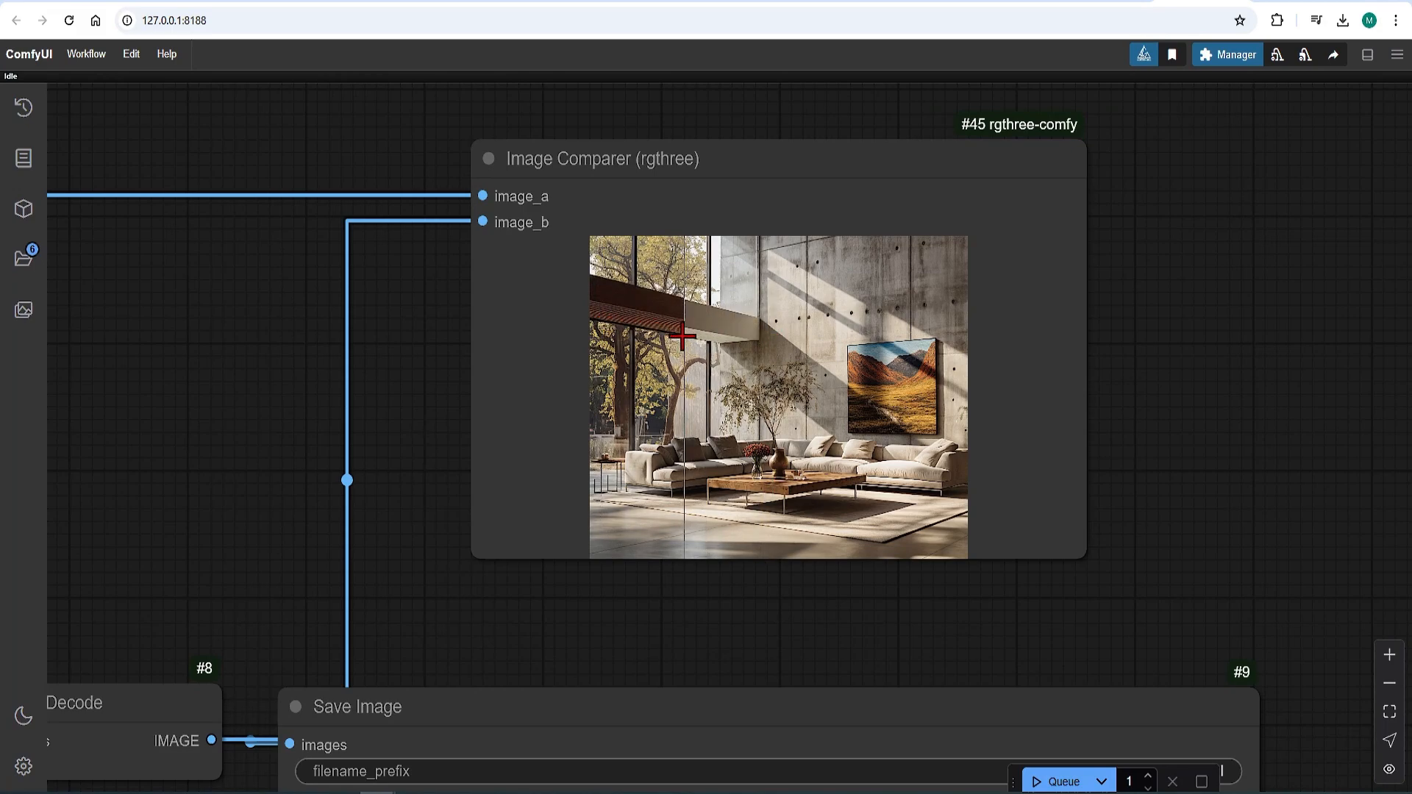
scroll(728, 374, "down", 4)
scroll(976, 340, "down", 5)
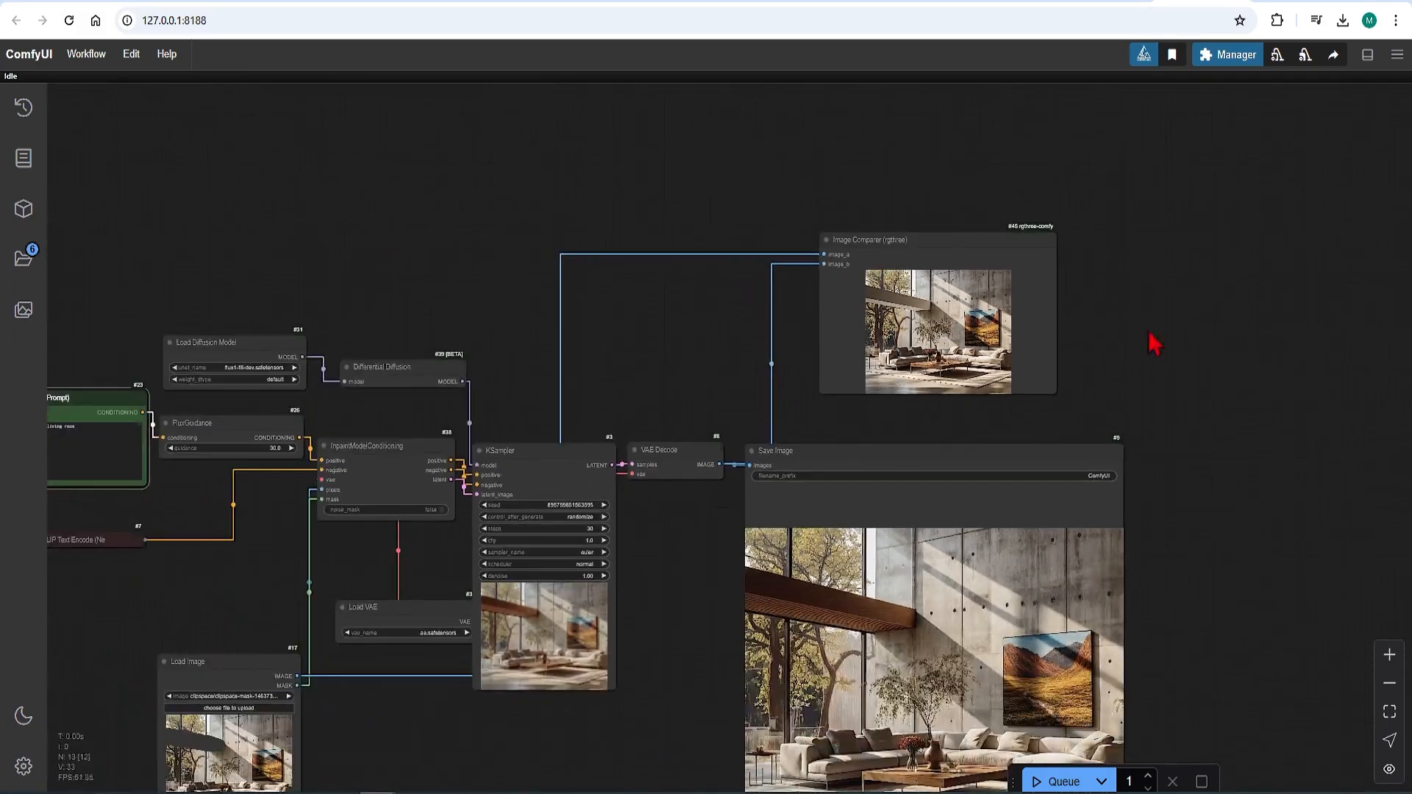
scroll(1159, 686, "down", 4)
scroll(977, 719, "up", 3)
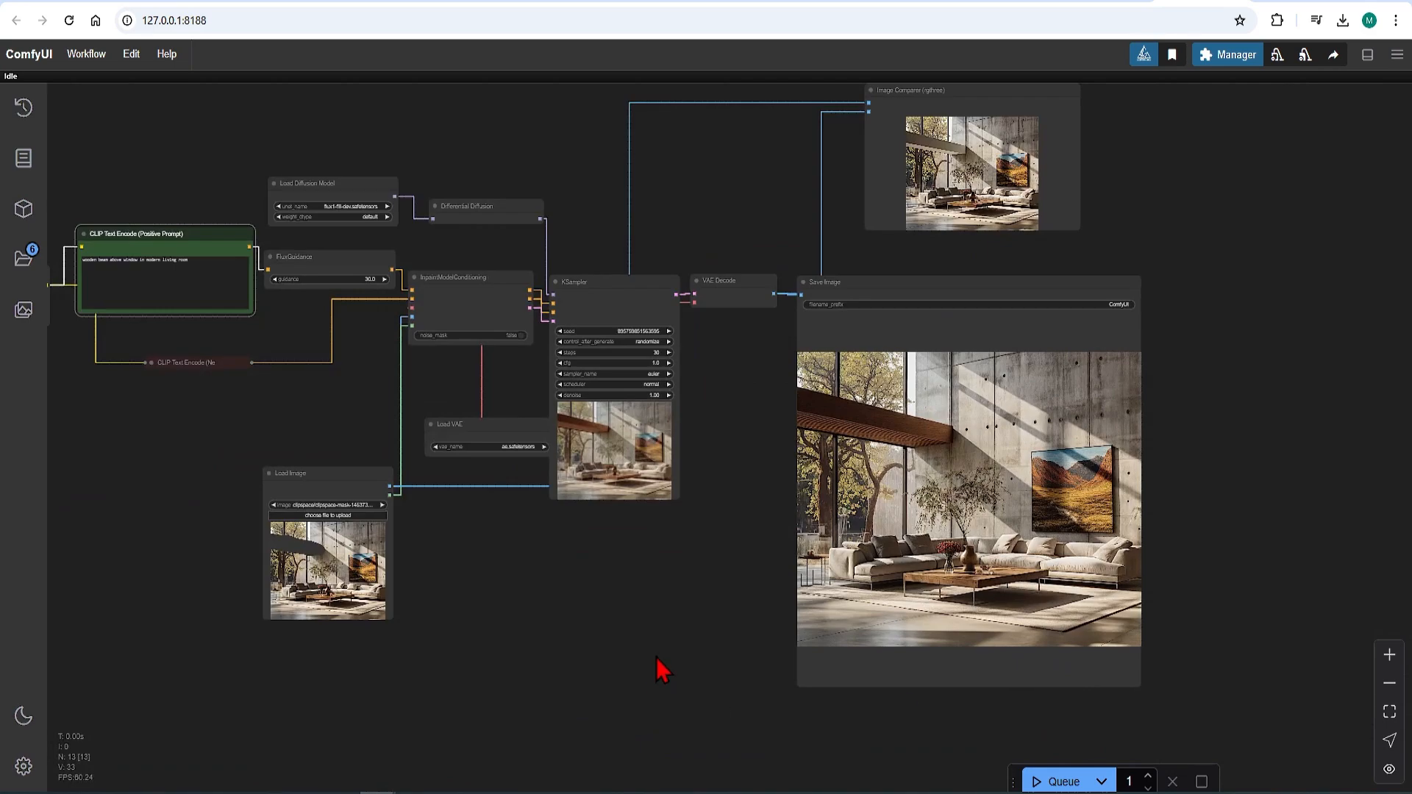
Step: Load "desert 1024.png" in the Load Image node, mask the whole concrete house in the MaskEditor, and save the mask
scroll(656, 658, "up", 1)
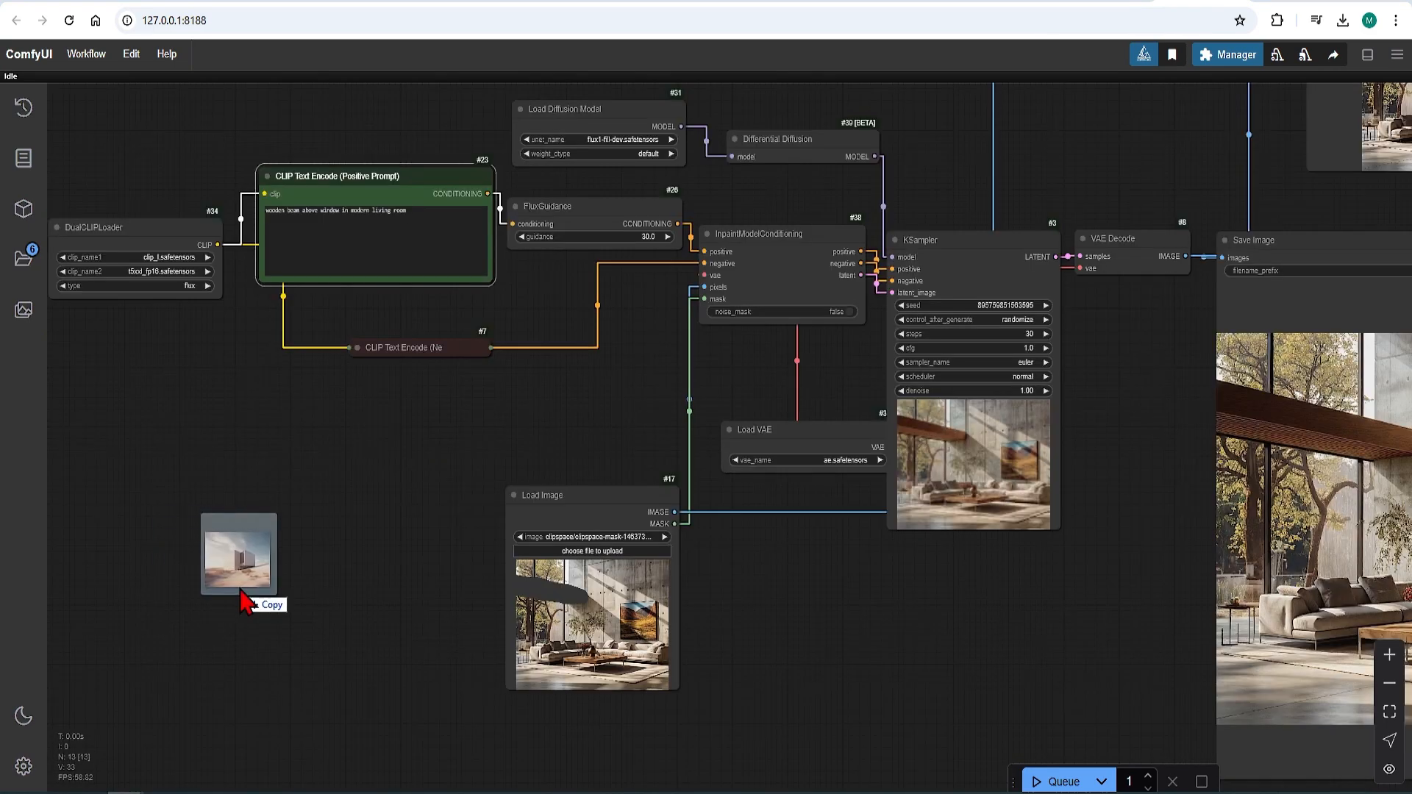
left_click_drag(243, 599, 625, 641)
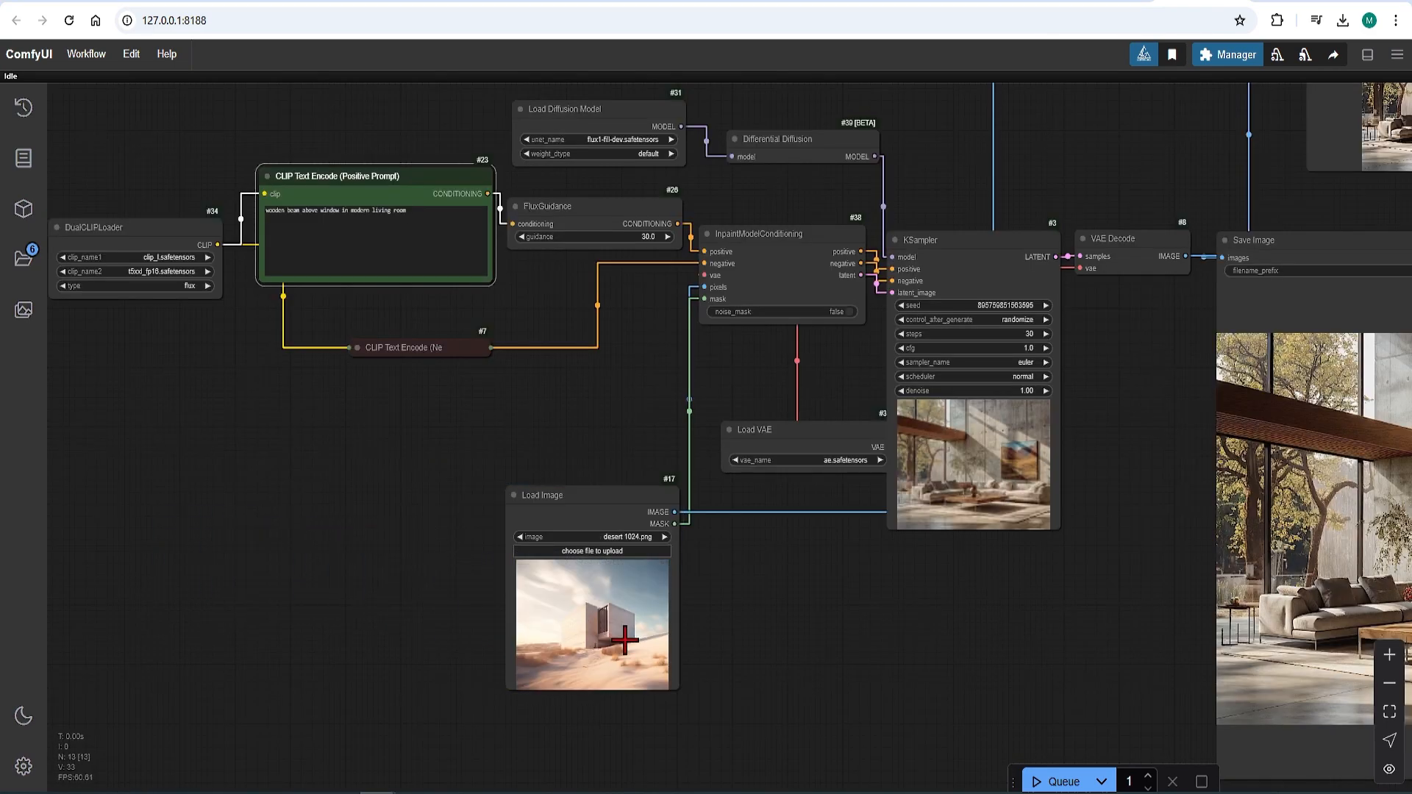
scroll(626, 641, "up", 5)
scroll(626, 642, "up", 2)
right_click(621, 640)
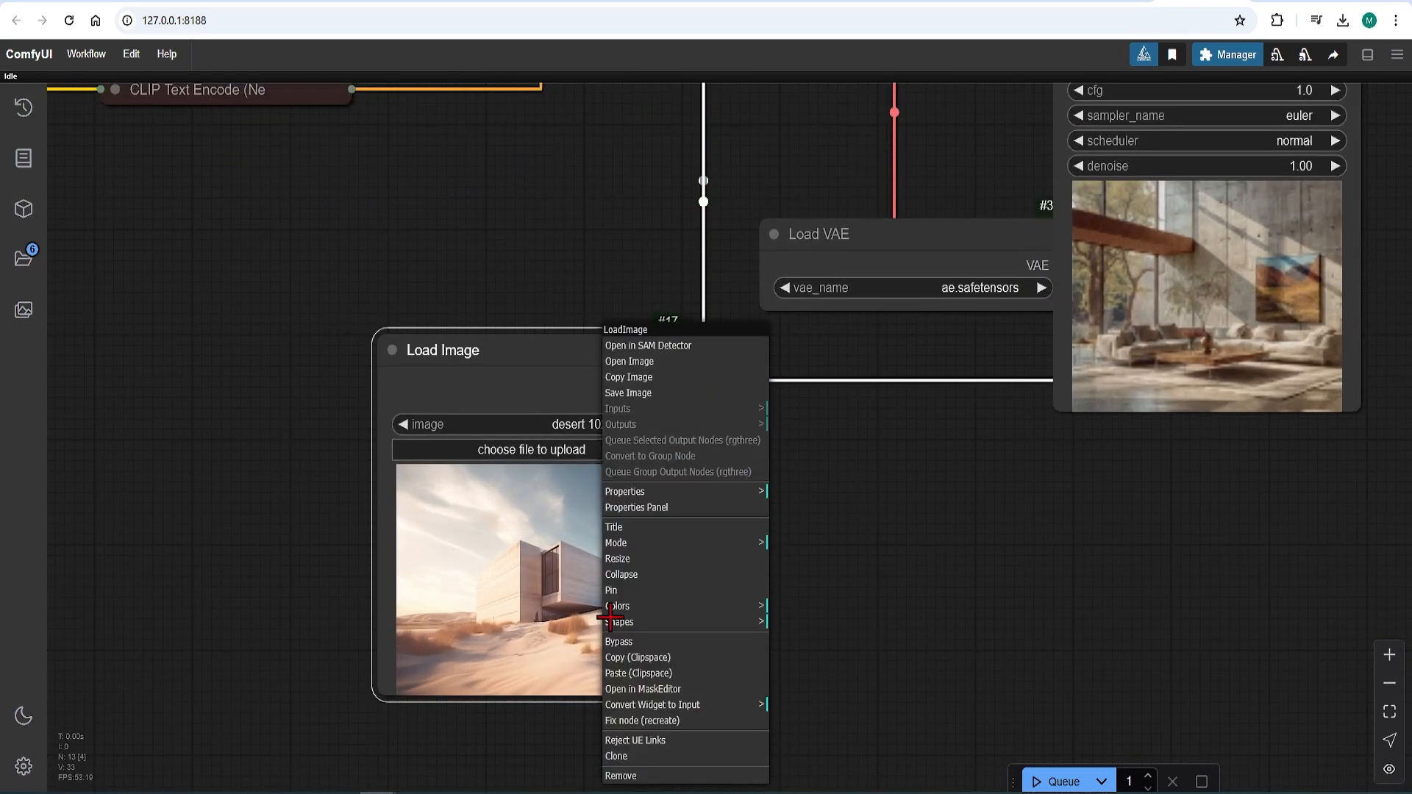
left_click(664, 692)
mouse_move(625, 486)
left_mouse_down()
mouse_move(510, 538)
mouse_move(509, 433)
mouse_move(626, 350)
mouse_move(762, 359)
mouse_move(851, 437)
mouse_move(747, 491)
mouse_move(562, 462)
mouse_move(779, 442)
left_mouse_up()
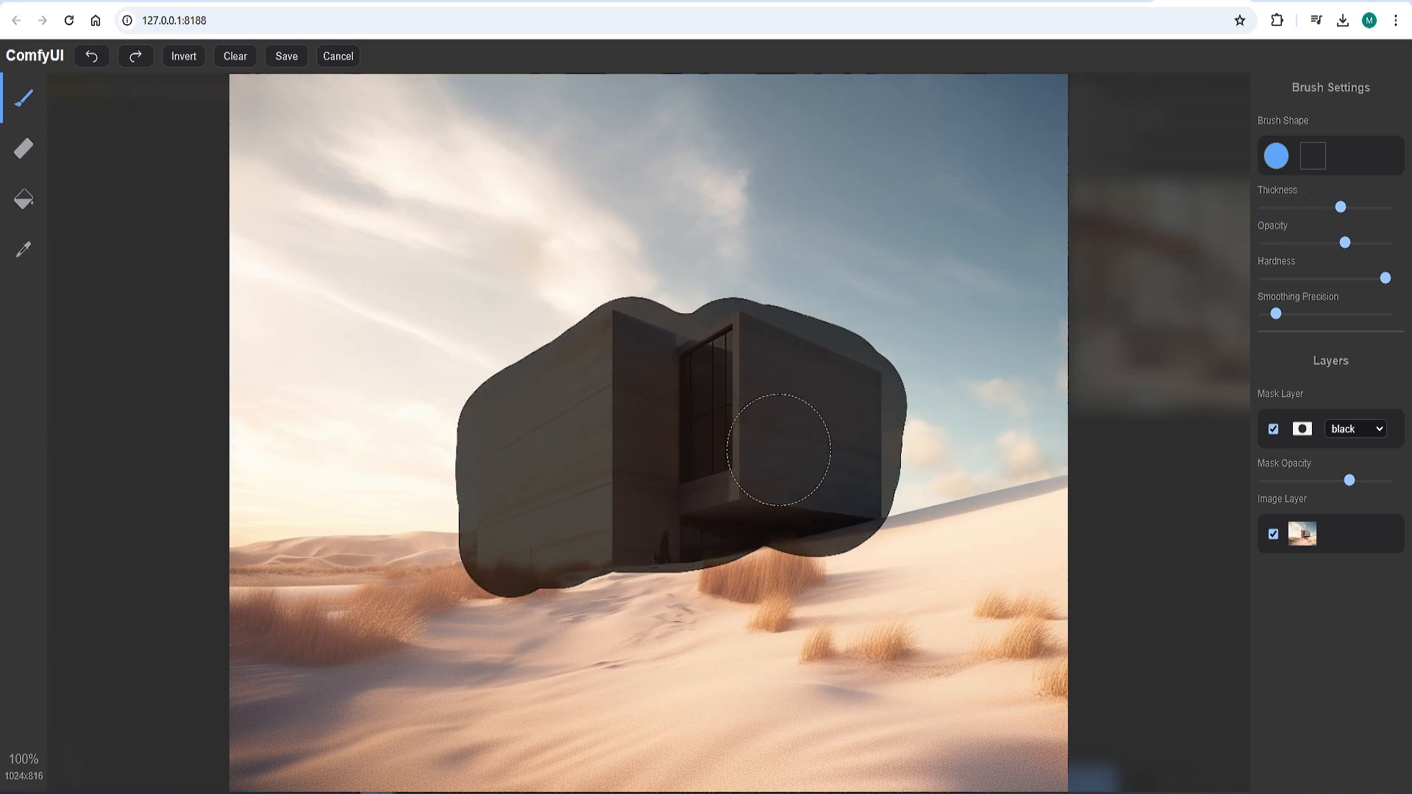
left_click(298, 59)
Step: Replace the positive prompt with "traditional stone house with flat roof in desert" and queue the workflow
scroll(425, 241, "up", 2)
left_click_drag(518, 195, 319, 190)
type("trad")
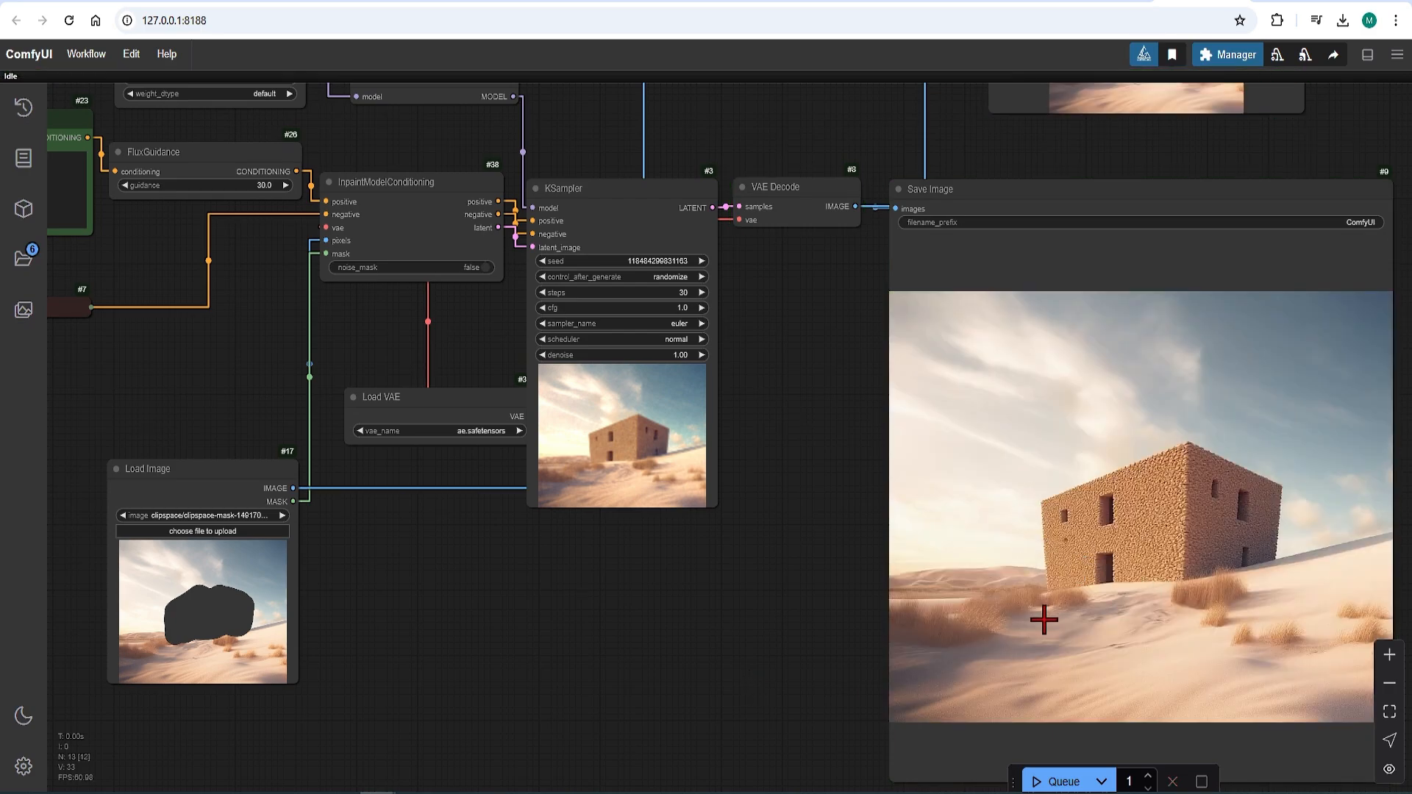
Step: Change the positive prompt to "modern cast concrete house in desert" and queue the workflow again
scroll(684, 690, "down", 5)
scroll(931, 247, "up", 10)
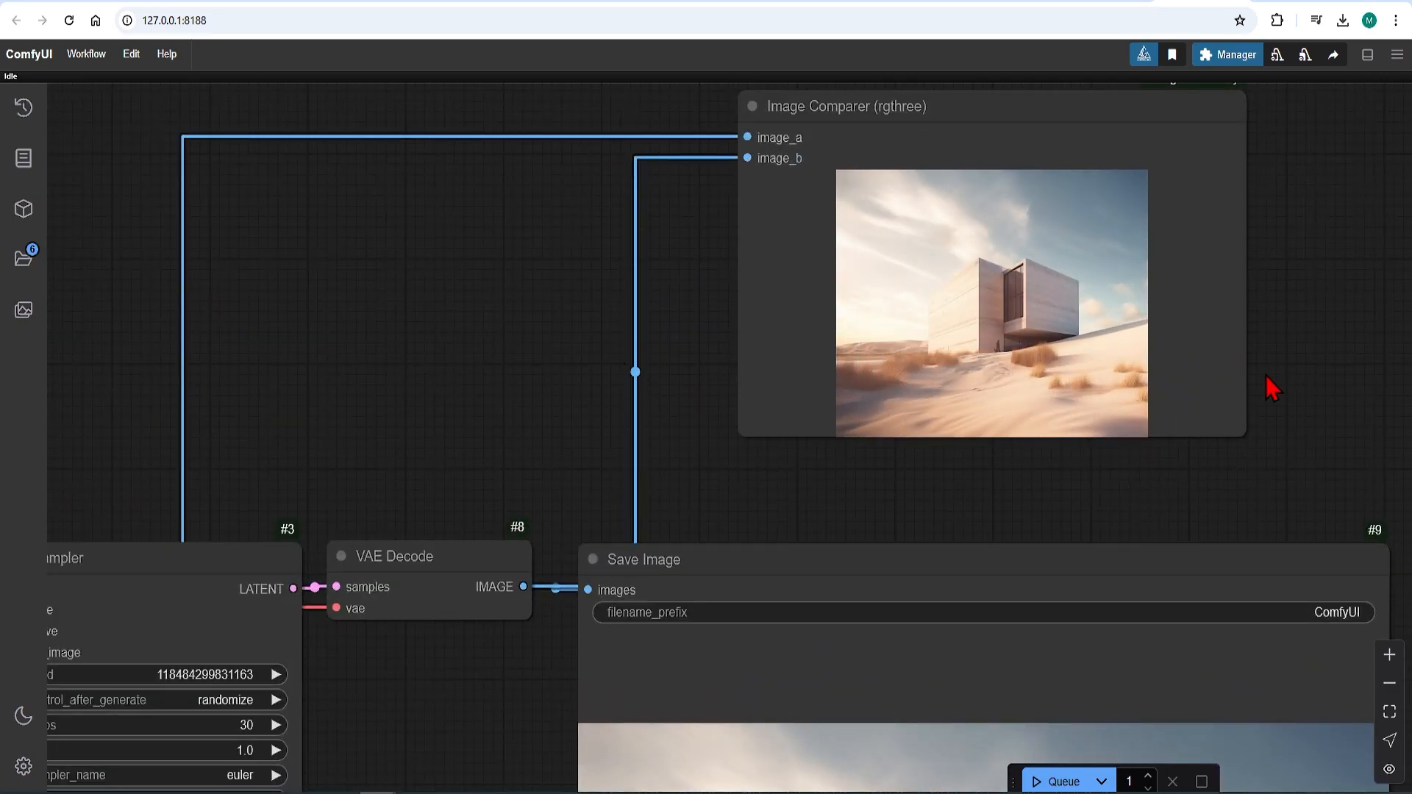
scroll(1330, 306, "down", 7)
scroll(328, 320, "up", 10)
left_click_drag(329, 320, 167, 316)
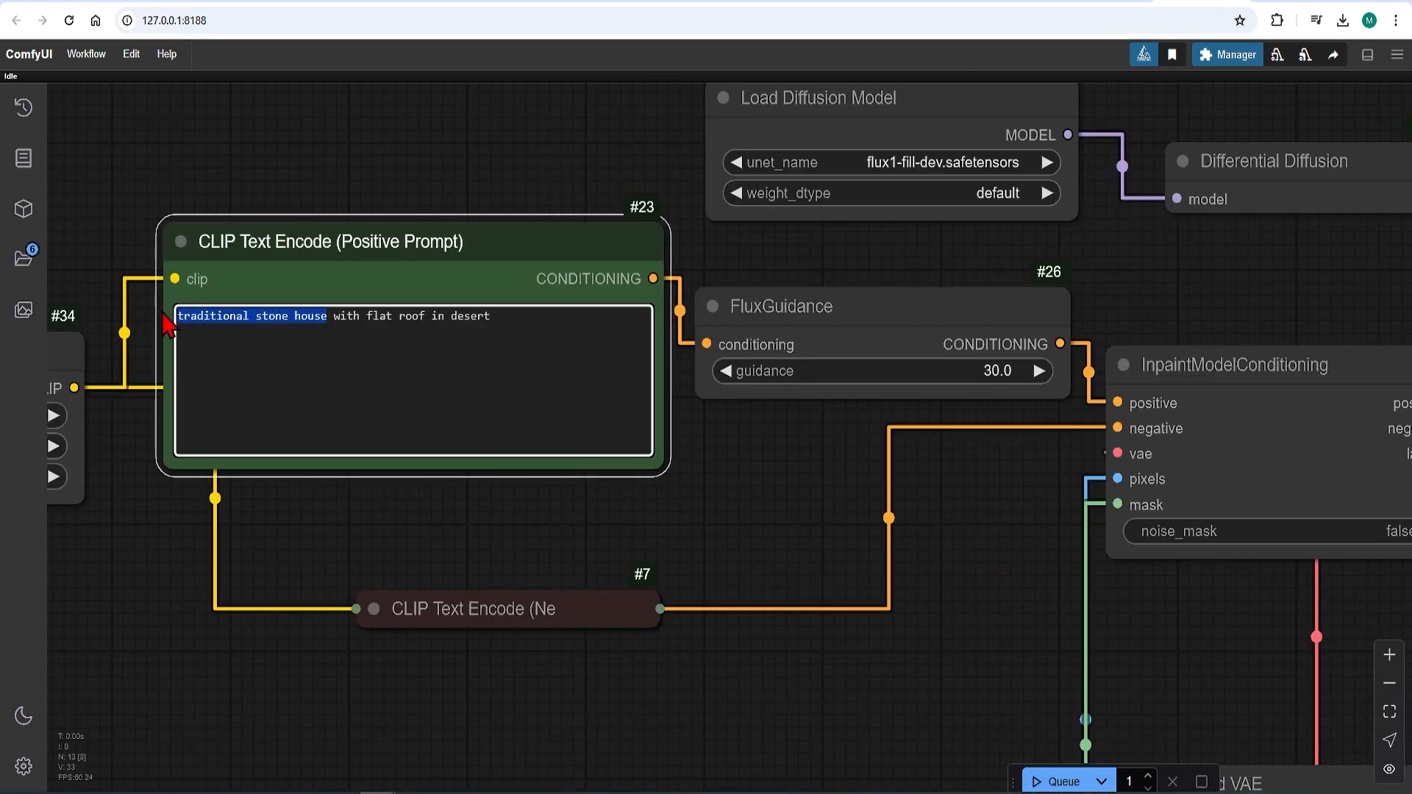
type("modern cas")
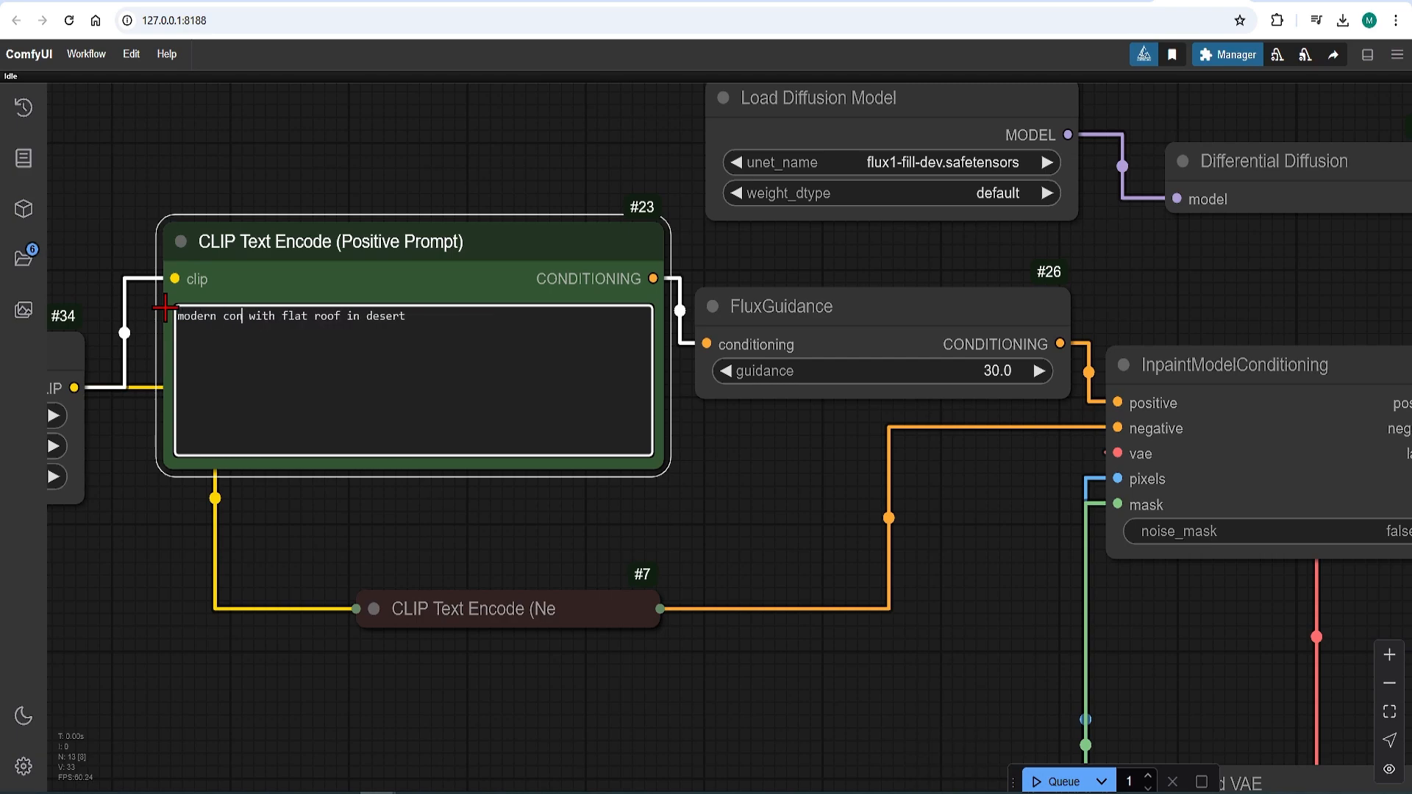
type("t concrete house")
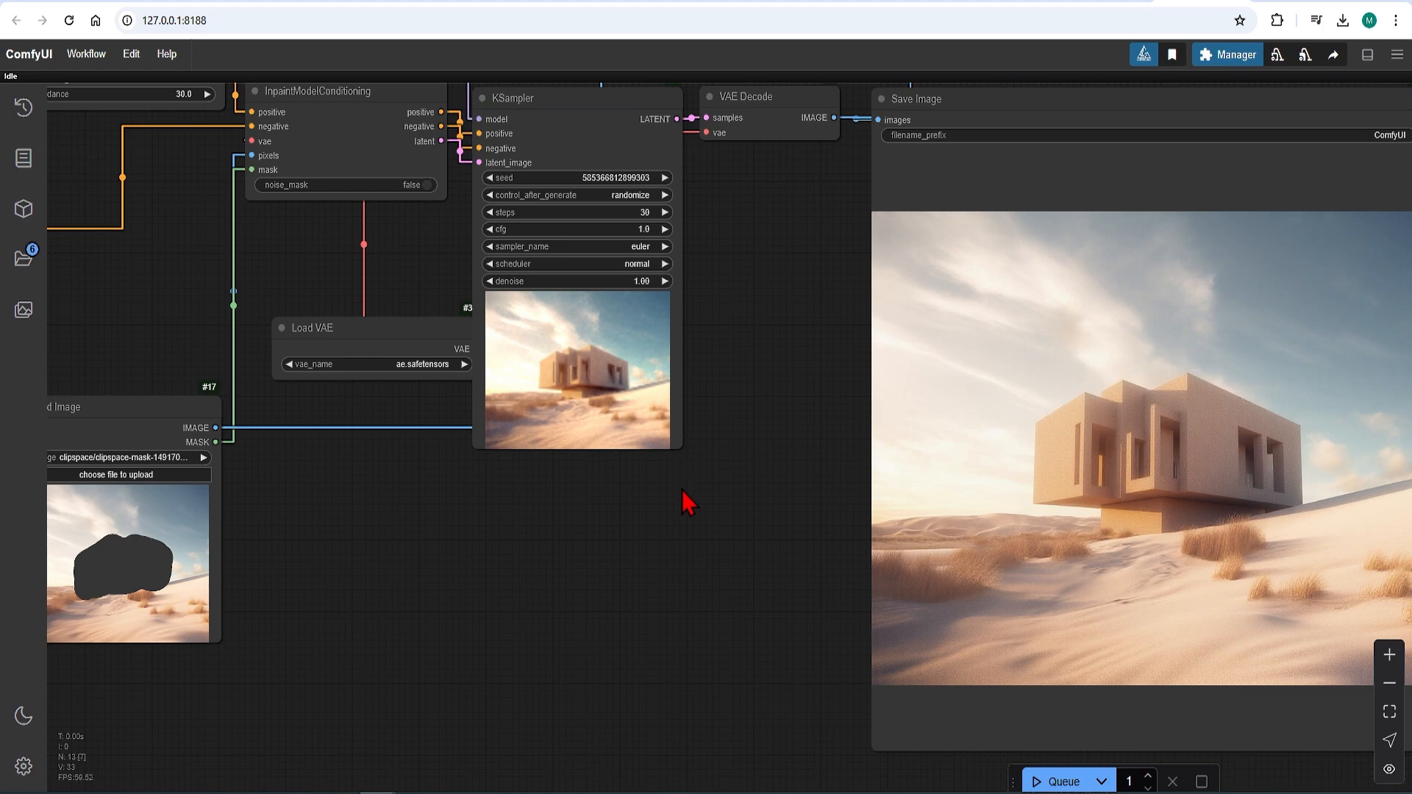
Step: Compare the generated concrete house with the original desert picture in the Image Comparer
scroll(929, 530, "down", 3)
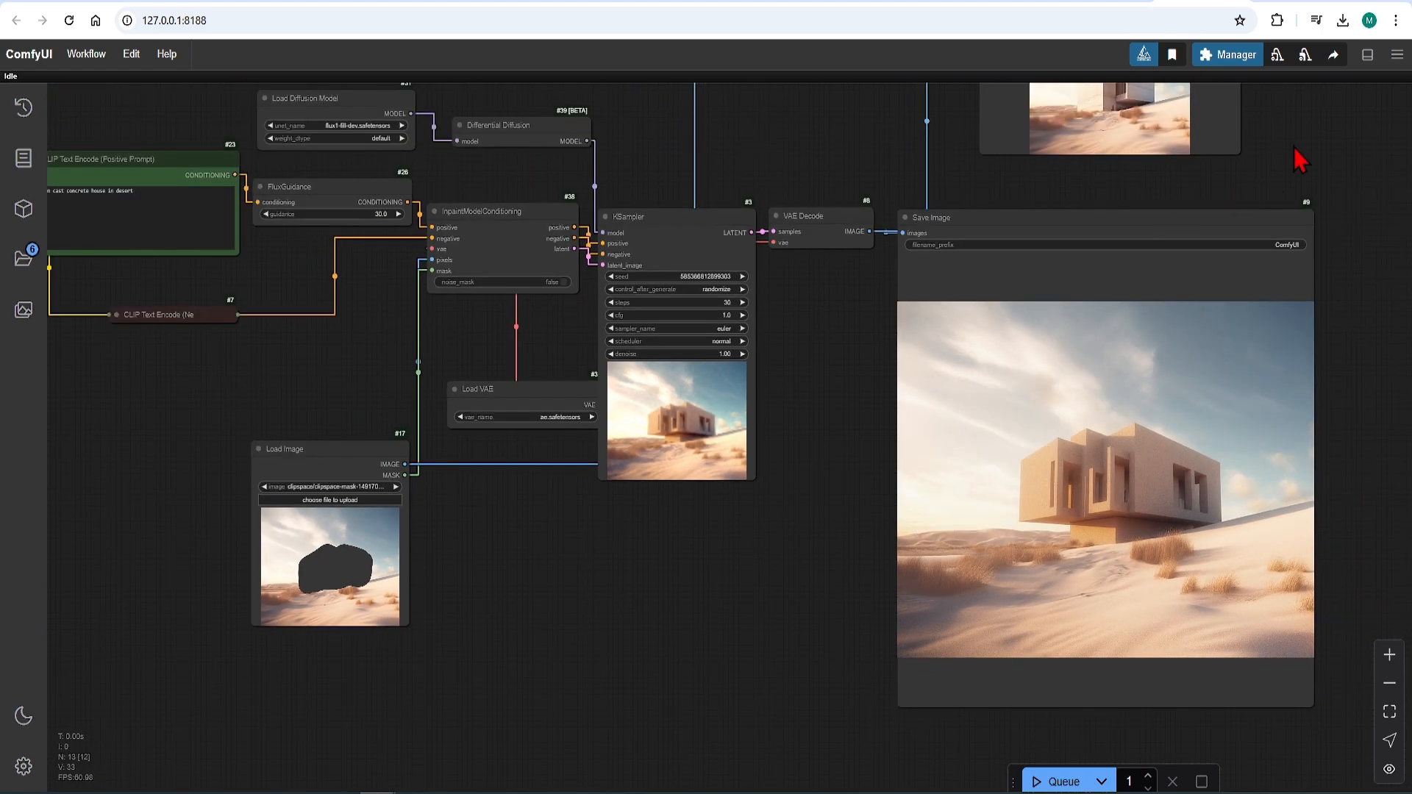
left_click_drag(1295, 147, 1199, 362)
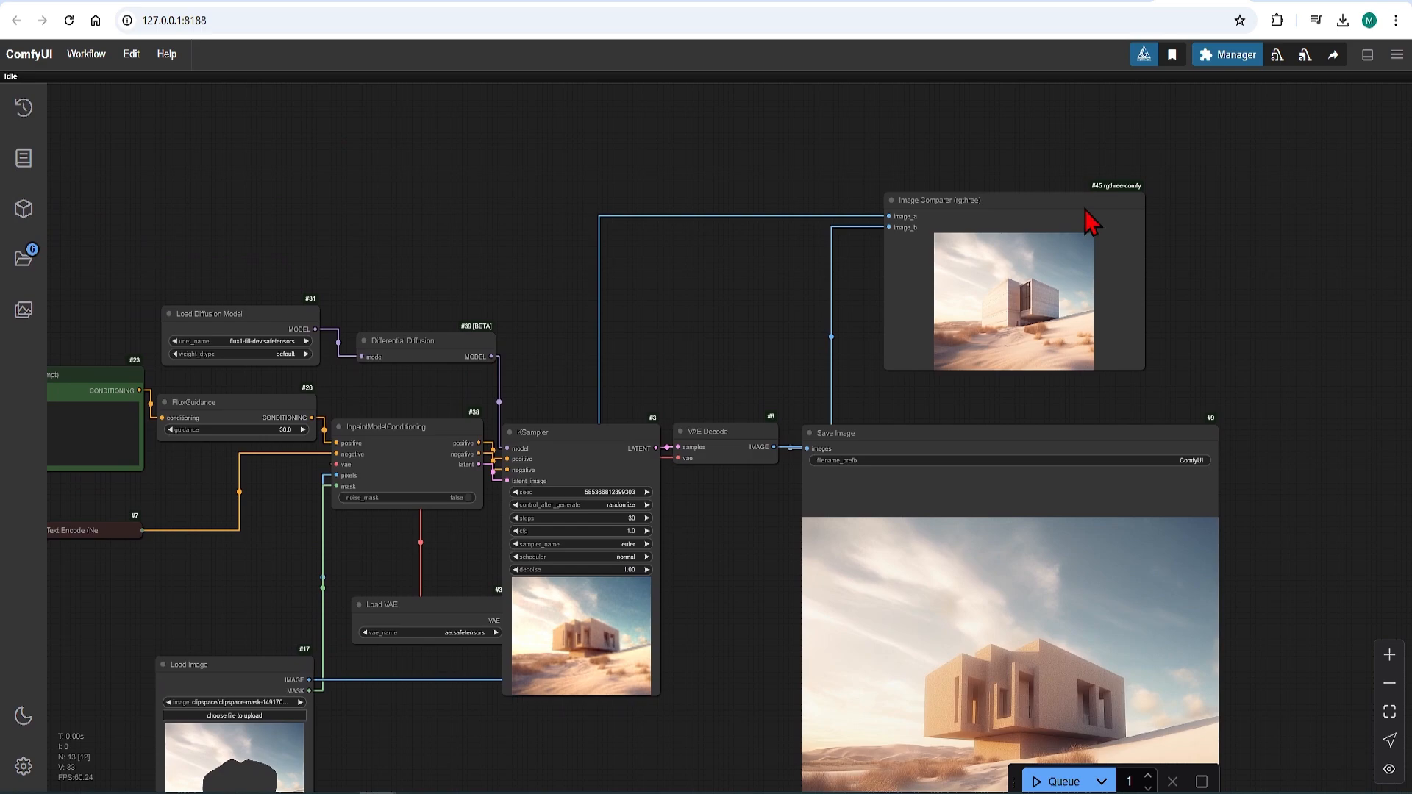
scroll(1028, 240, "up", 6)
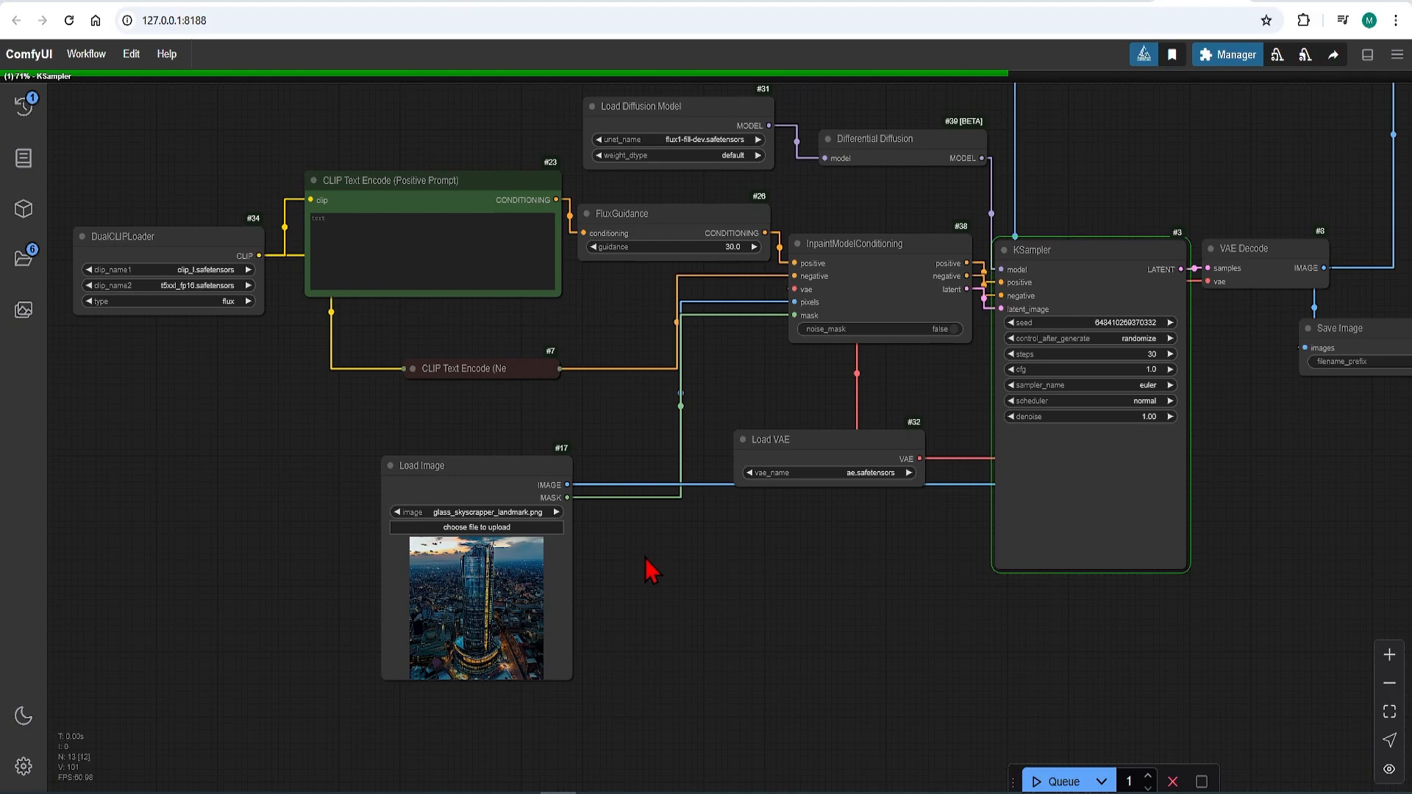
Step: Add a Pad Image for Outpainting node next to the Load Image node holding the skyscraper picture
scroll(646, 558, "up", 3)
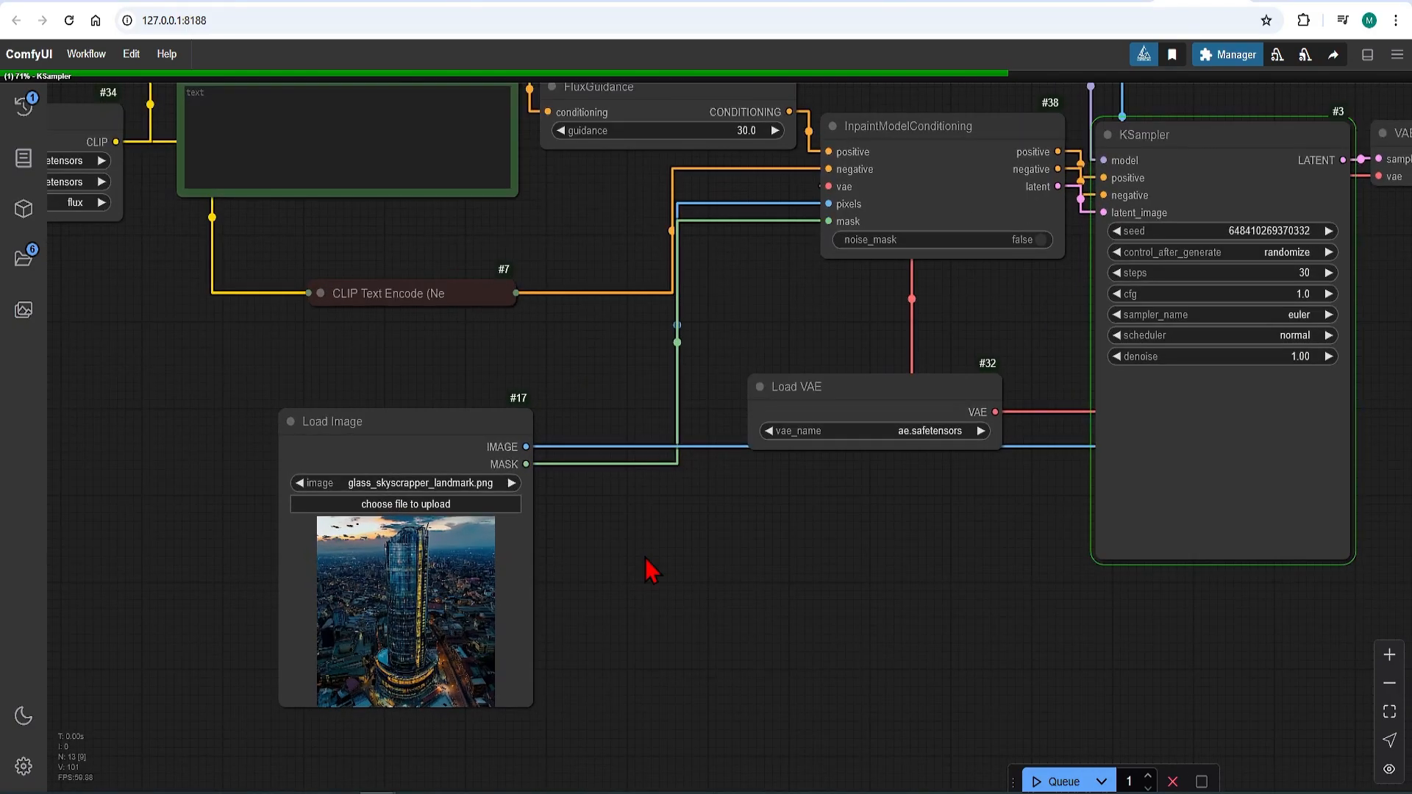
double_click(646, 560)
type("pad")
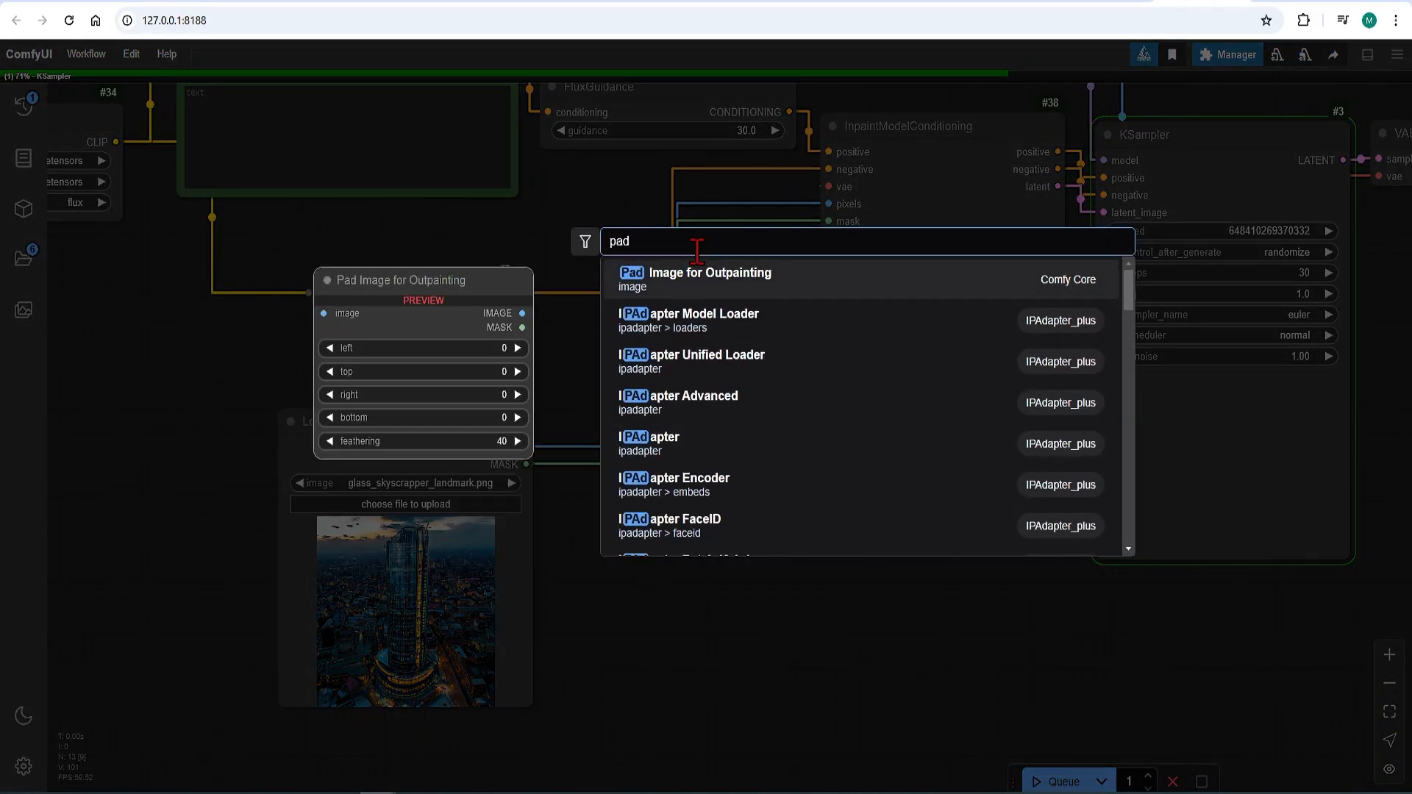
left_click(706, 290)
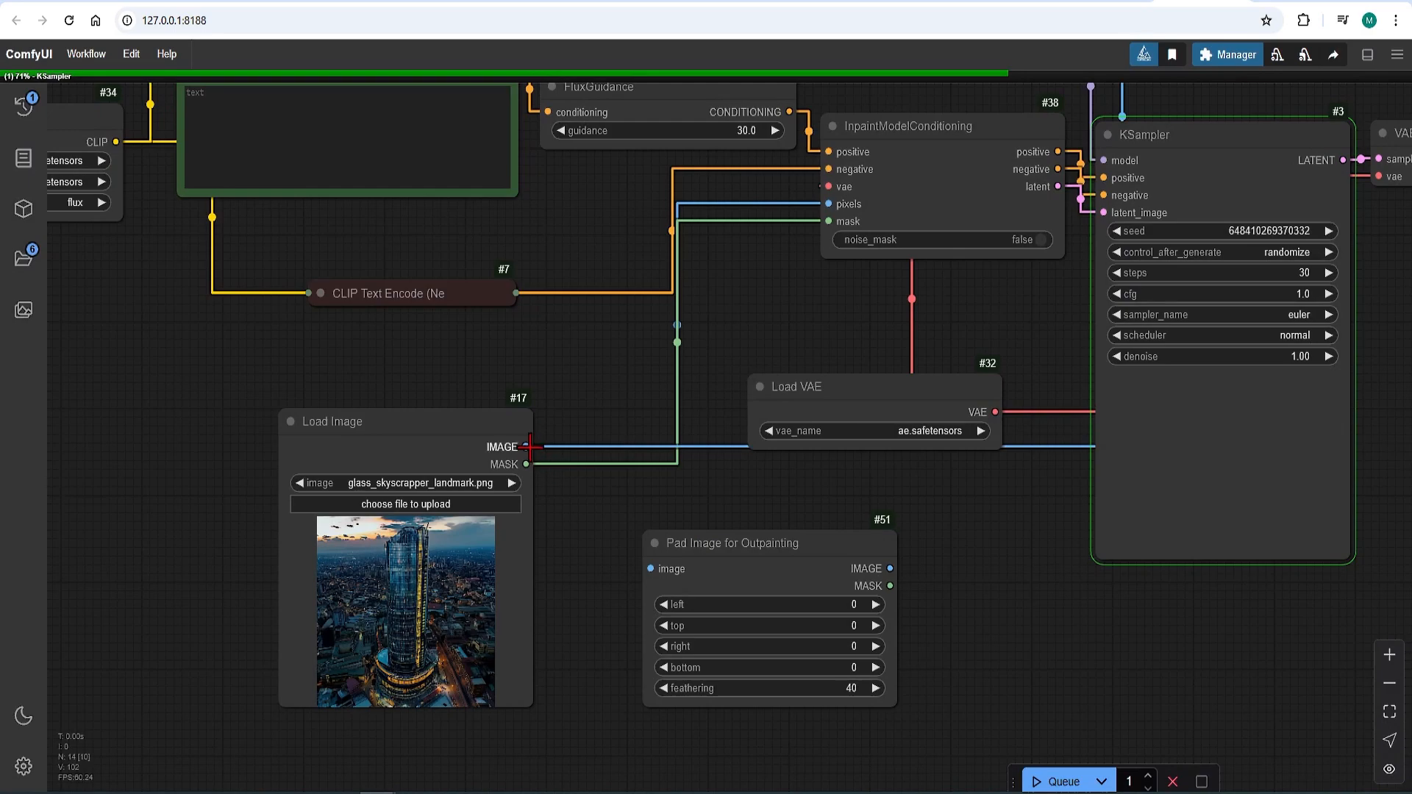
Step: Connect Load Image's image output to the padding node, and the padding node's image and mask outputs to InpaintModelConditioning's pixels and mask inputs
left_click_drag(527, 447, 650, 569)
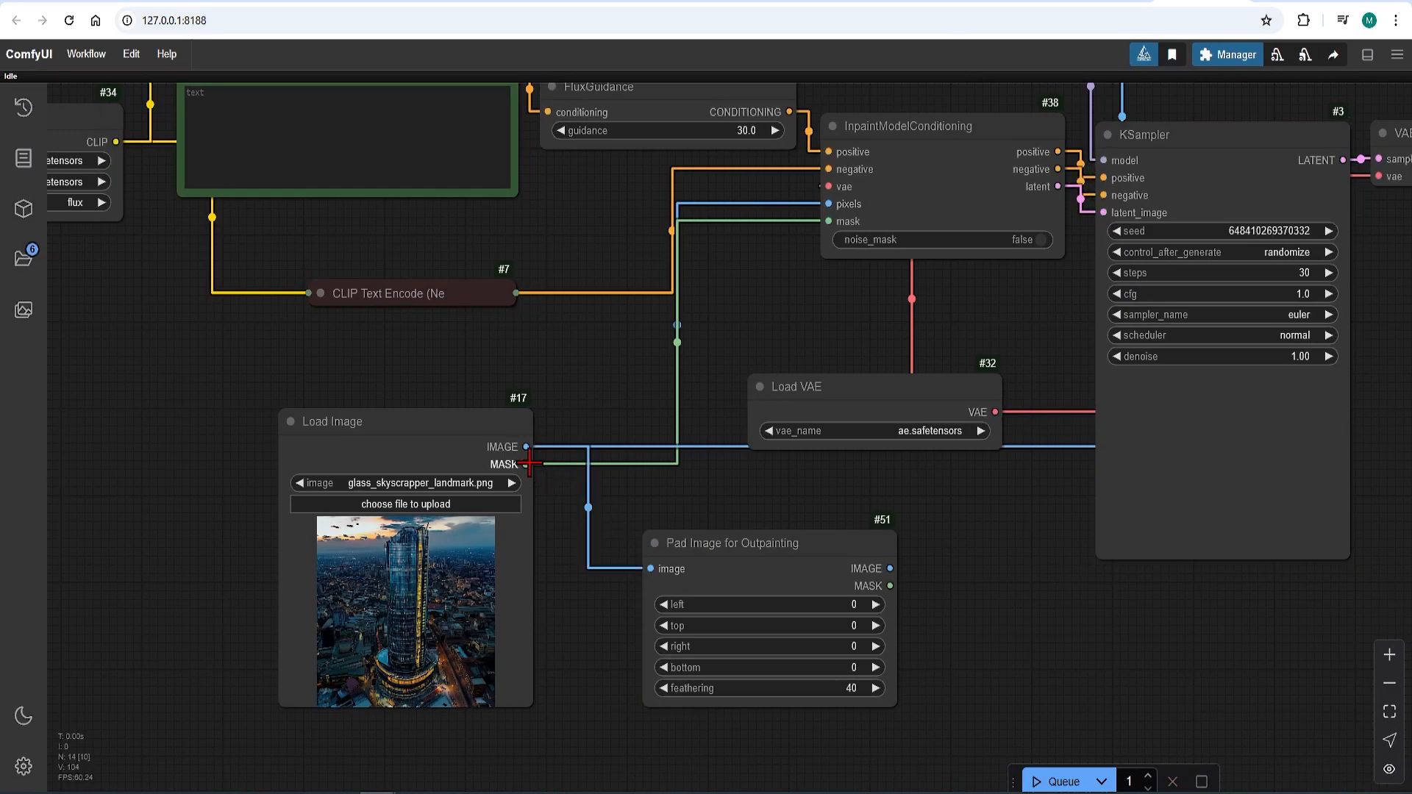
left_click_drag(890, 568, 831, 204)
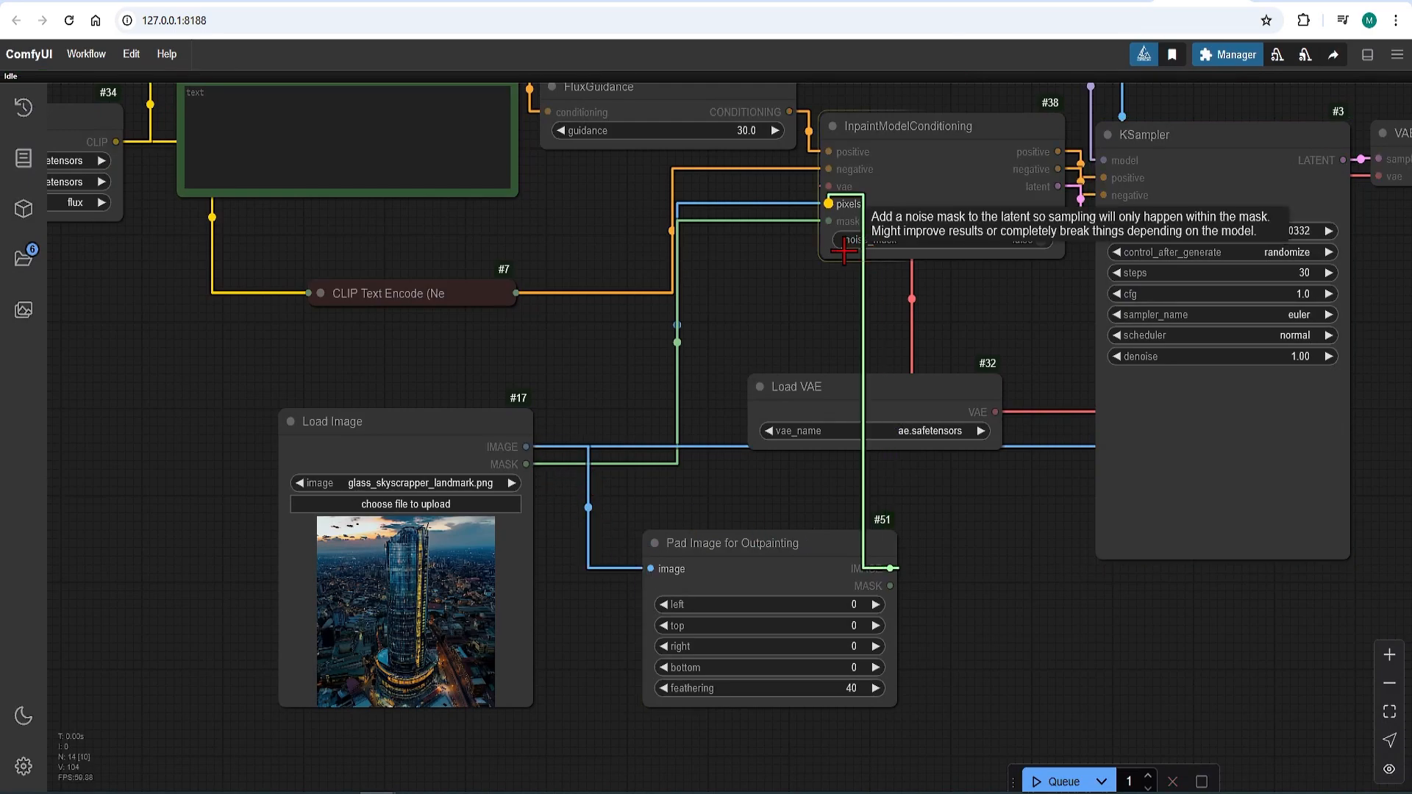
left_click_drag(890, 586, 830, 221)
Step: Set the left, top and right padding to 200 in the Pad Image for Outpainting node
left_click(831, 605)
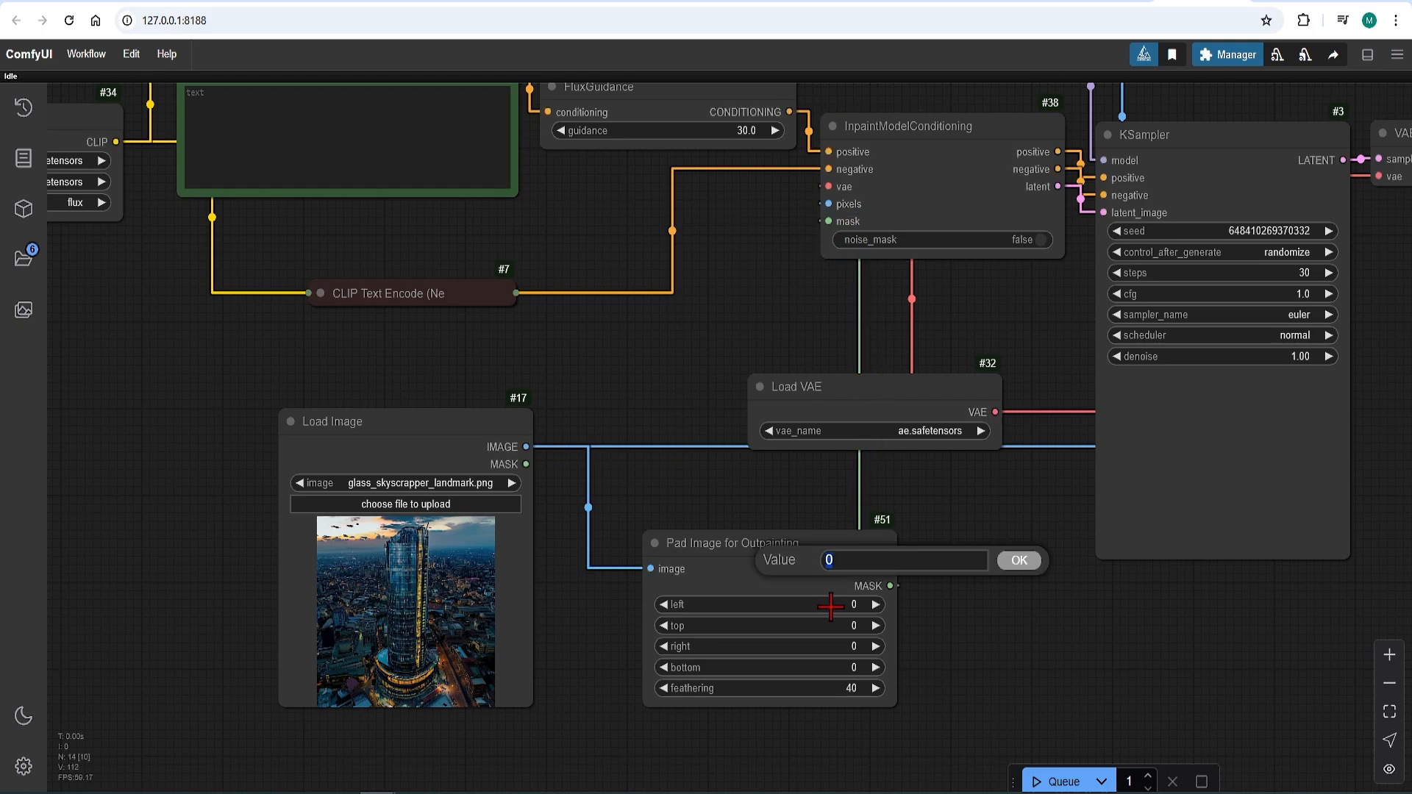
type("200")
left_click(1019, 562)
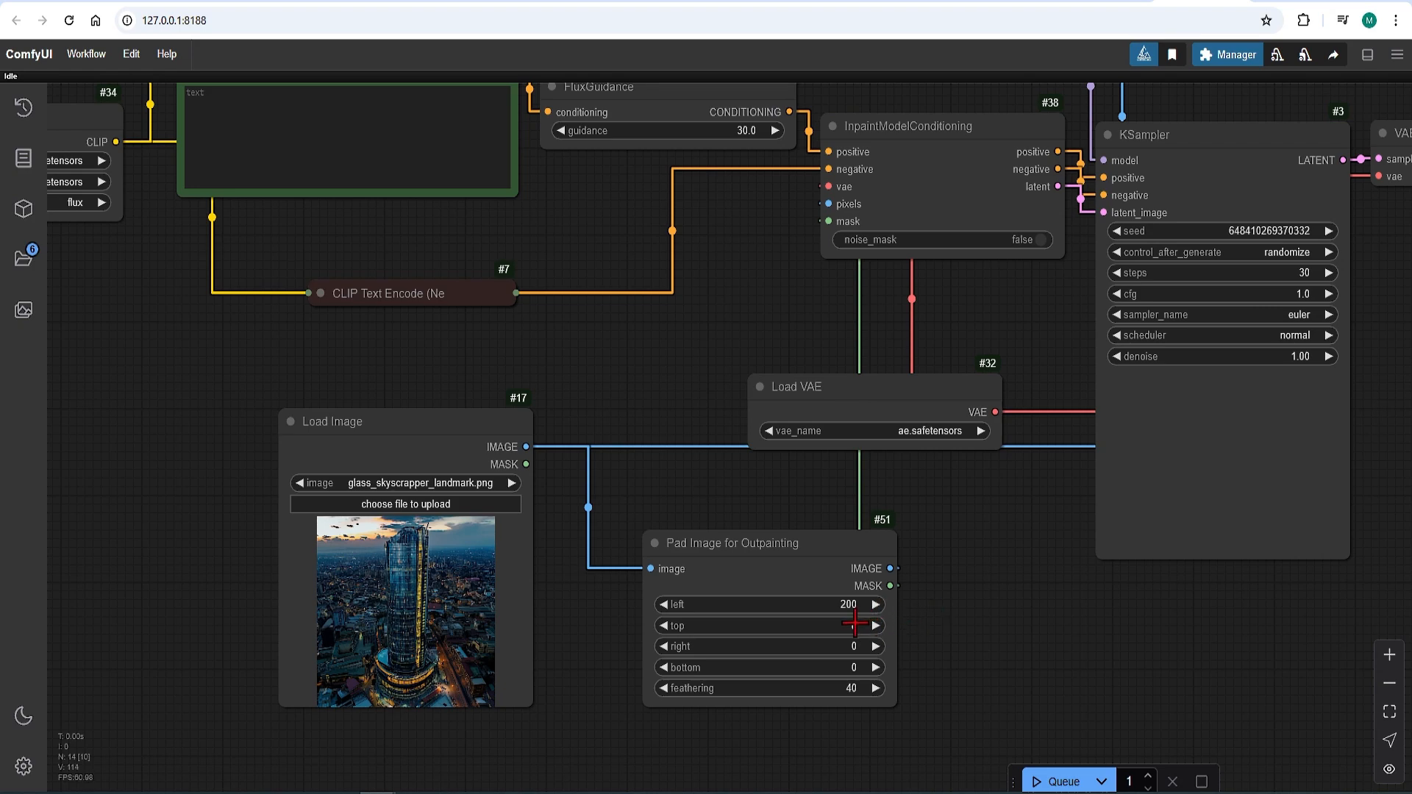
left_click(854, 624)
type("200")
left_click(1039, 581)
left_click(849, 646)
type("200")
left_click(1041, 603)
Step: Enter "tower in modern city with sky in background" as the positive prompt and queue the workflow
left_click(245, 89)
type("to")
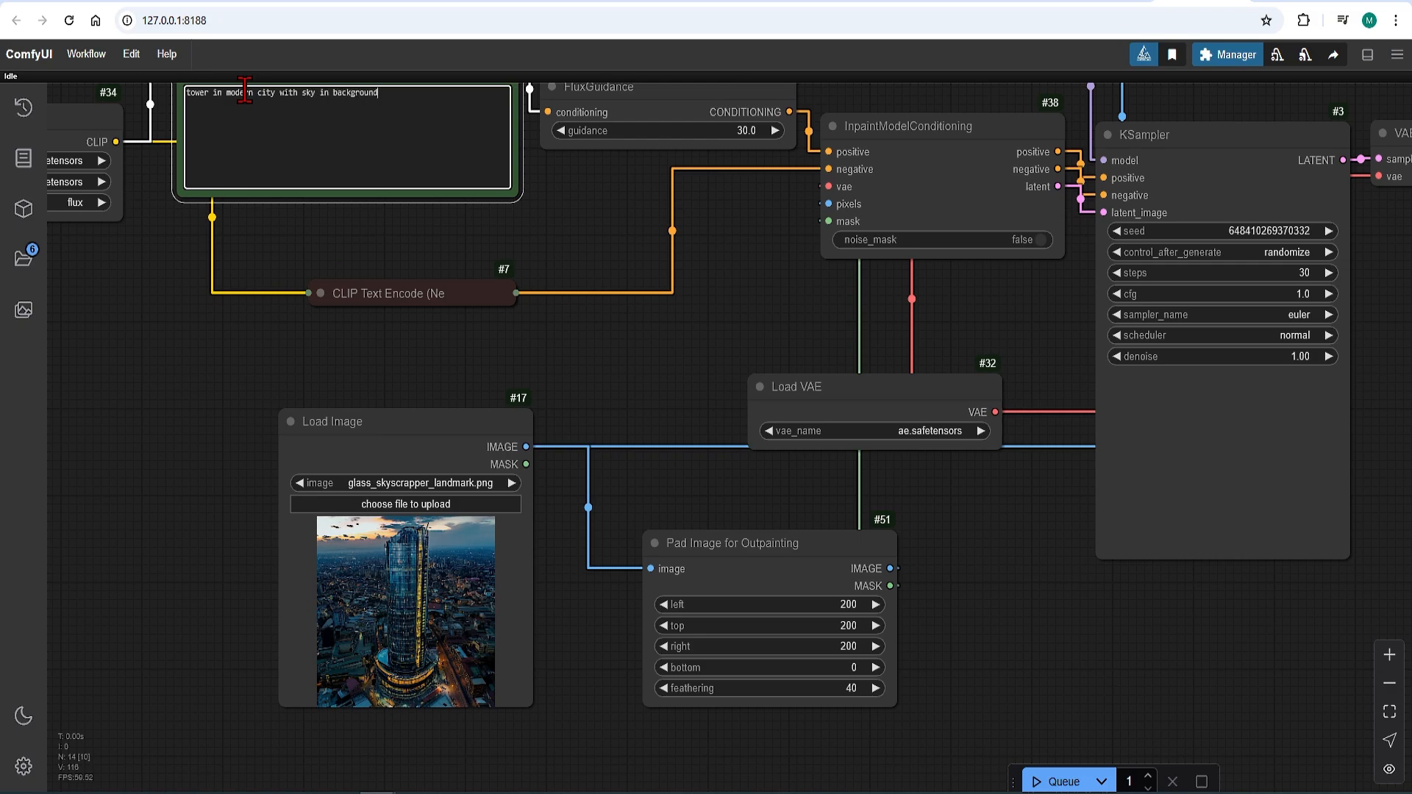
left_click_drag(987, 599, 791, 552)
left_click(1060, 781)
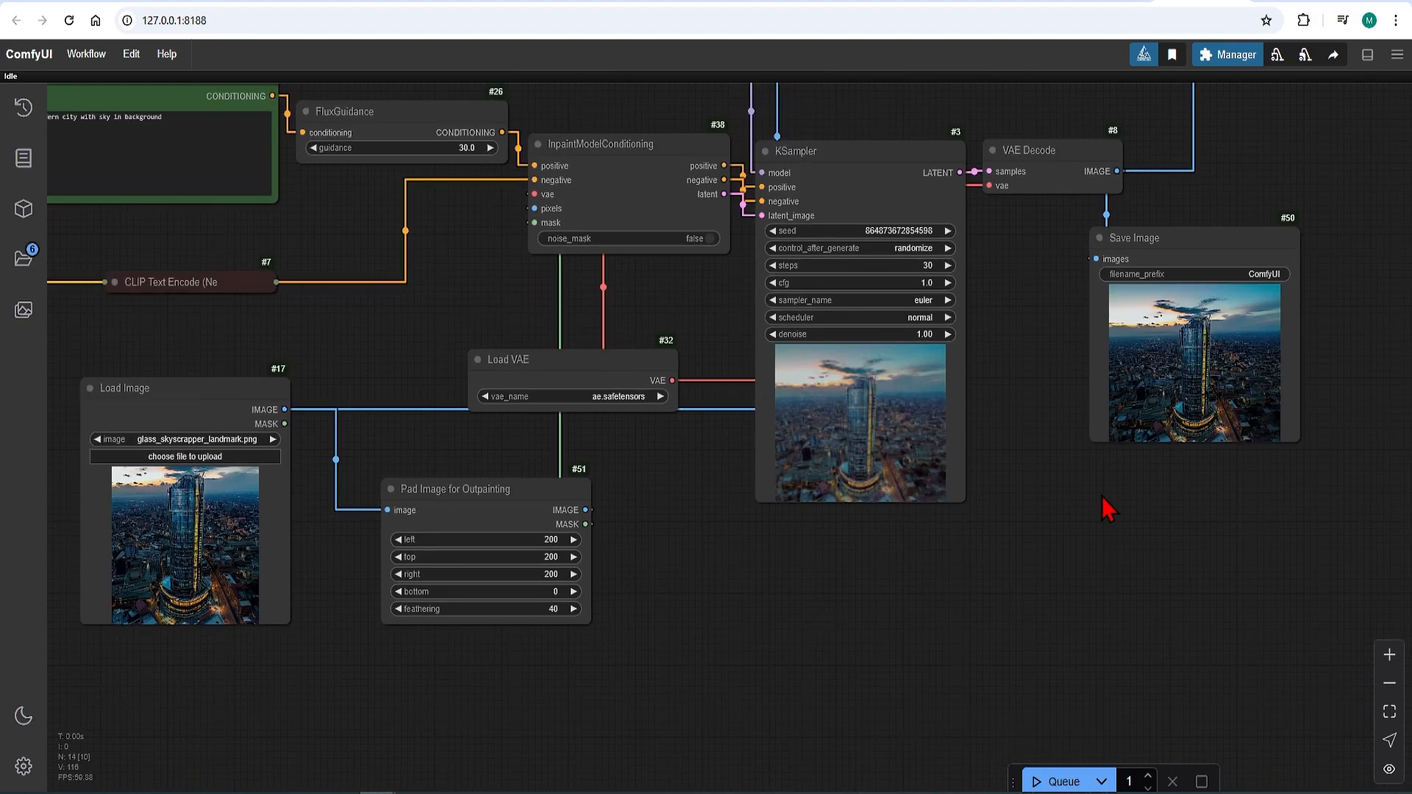
Step: Inspect the outpainted skyscraper in the Save Image preview and compare it with the source in the Image Comparer
scroll(1299, 294, "up", 10)
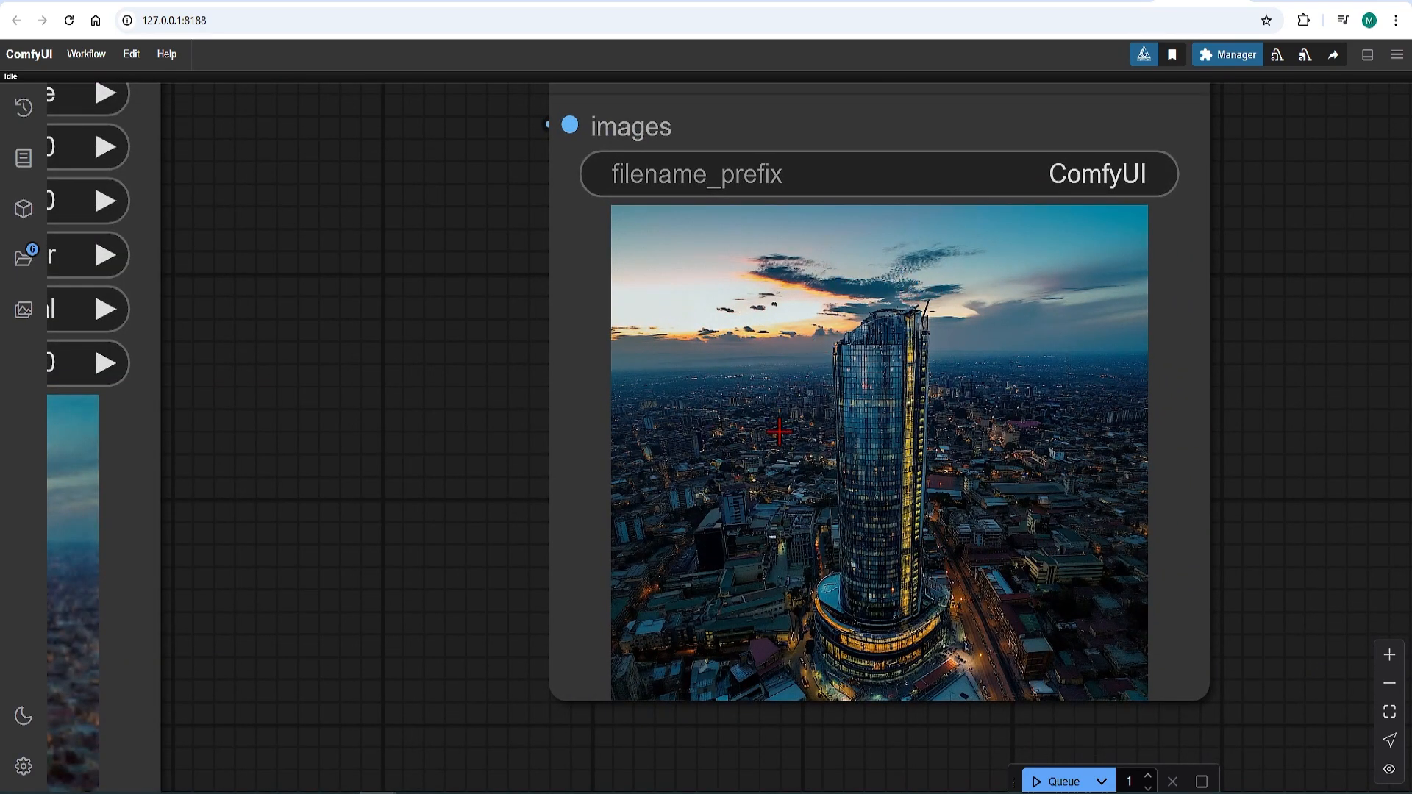
scroll(954, 624, "down", 10)
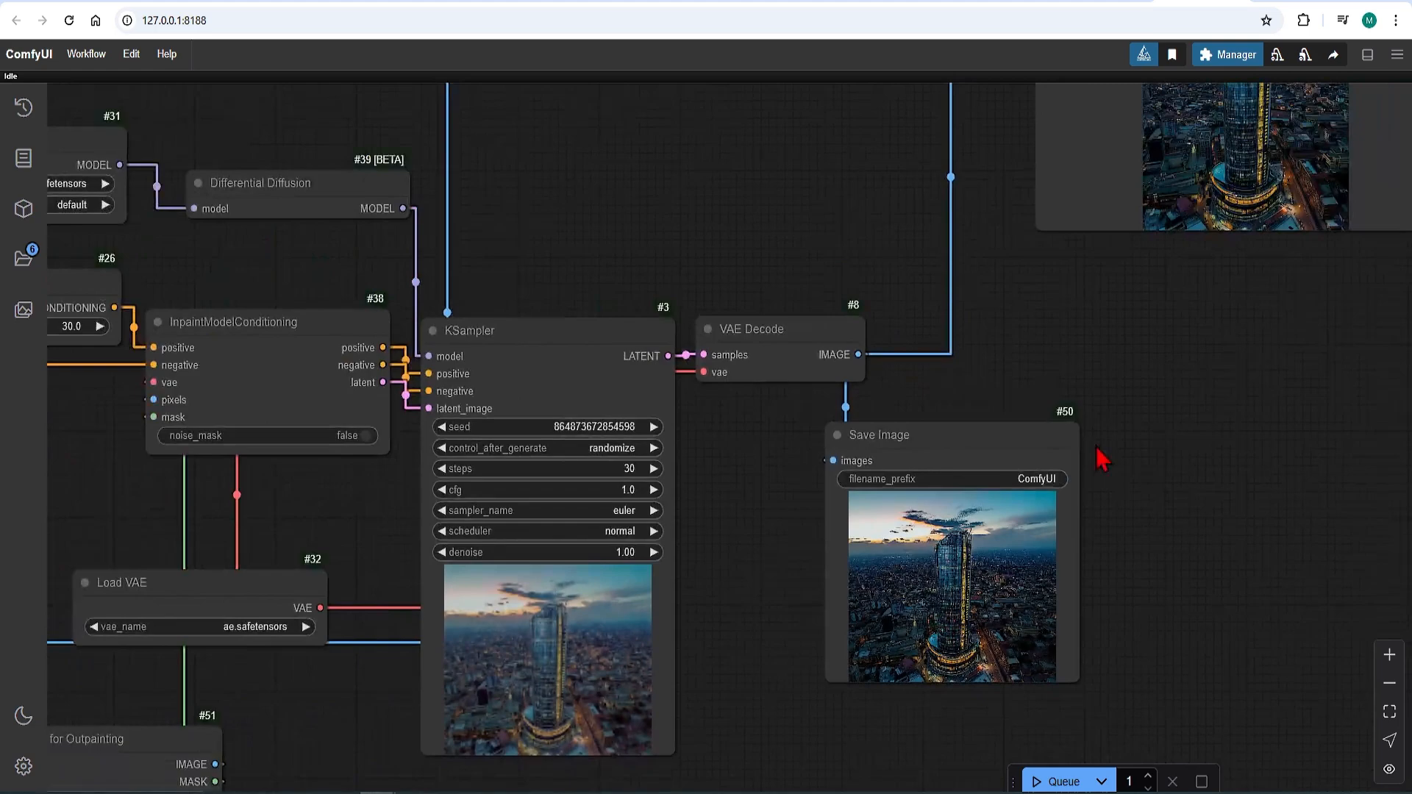
left_click_drag(1118, 361, 858, 608)
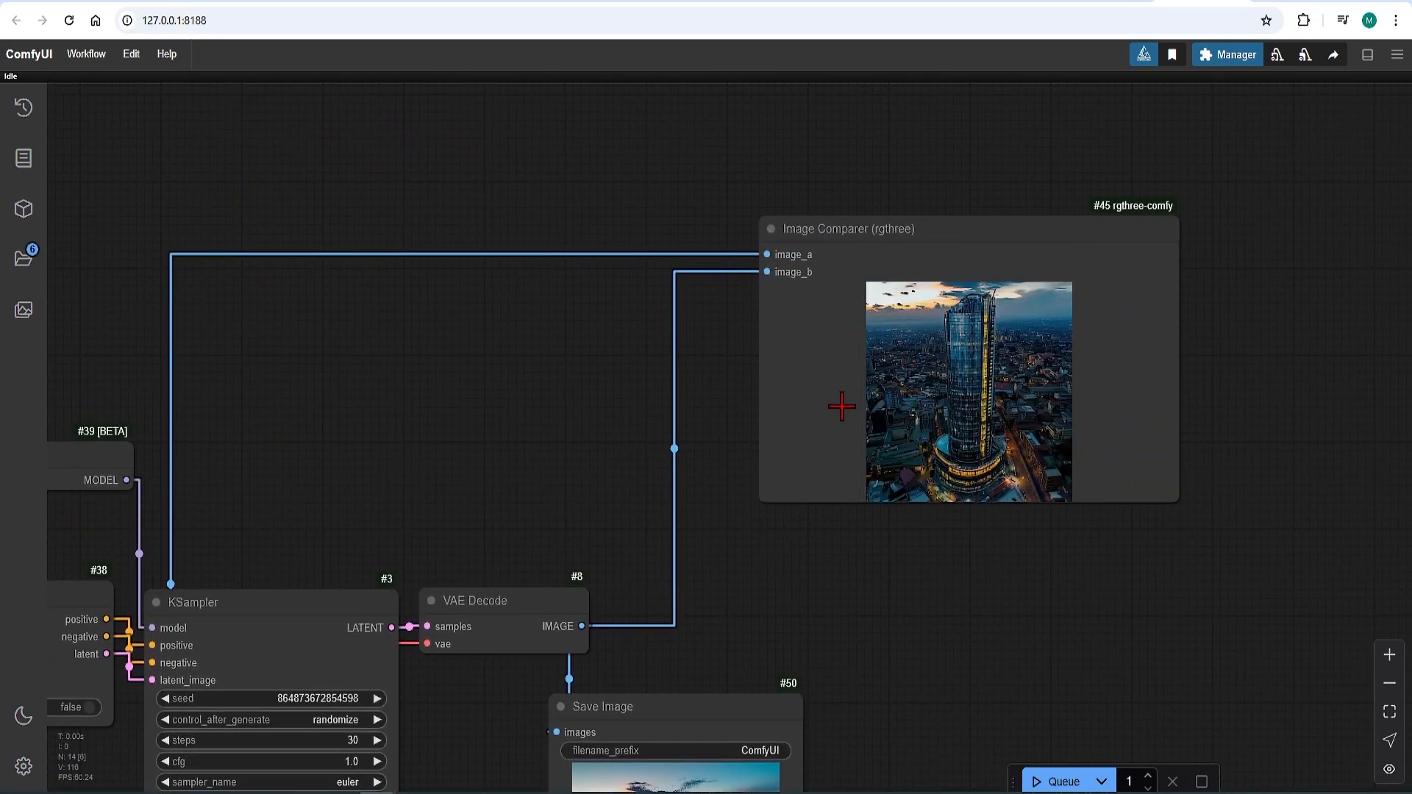
scroll(1030, 390, "up", 8)
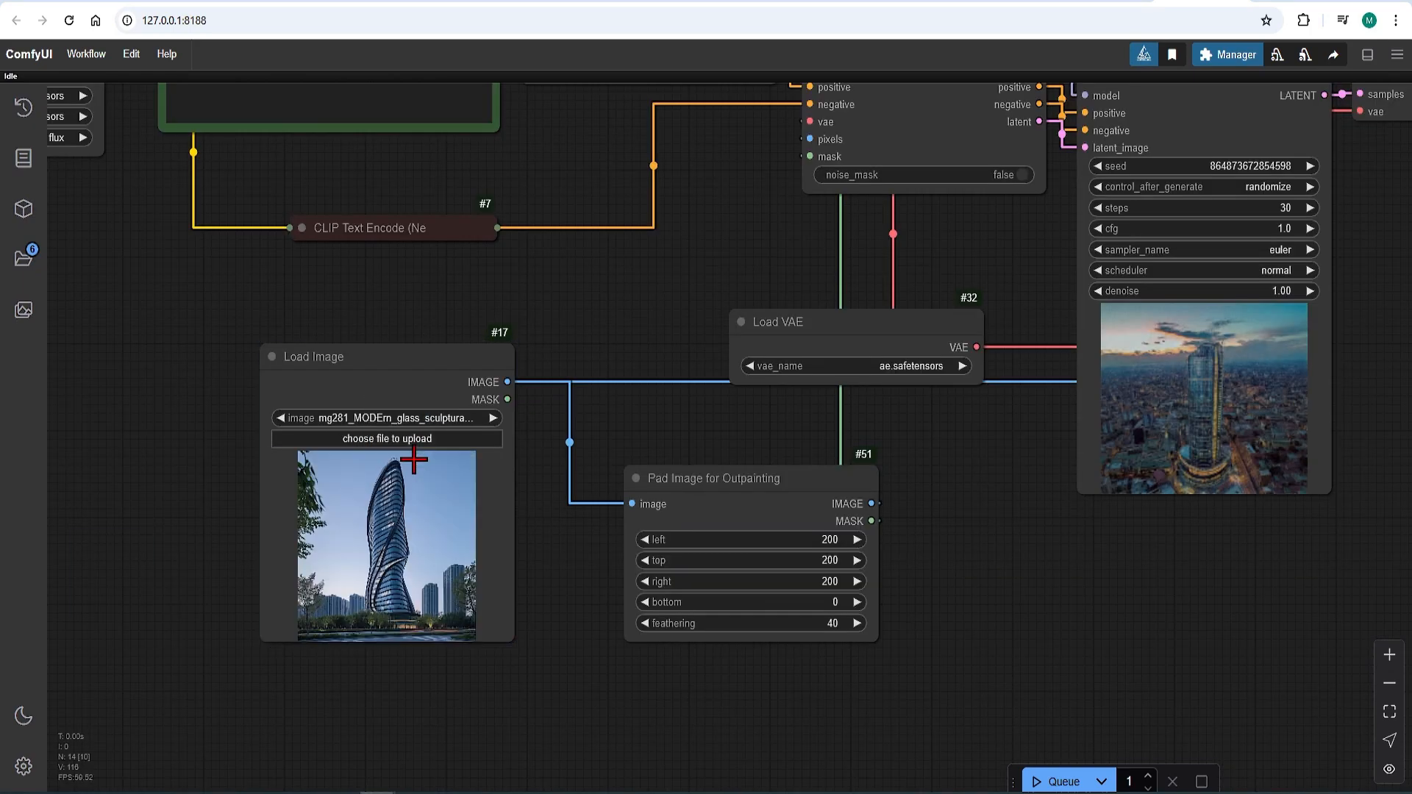
Step: Set the top padding to 0 in the Pad Image for Outpainting node for the twisted glass tower picture
scroll(528, 559, "up", 2)
left_click(899, 554)
type("00")
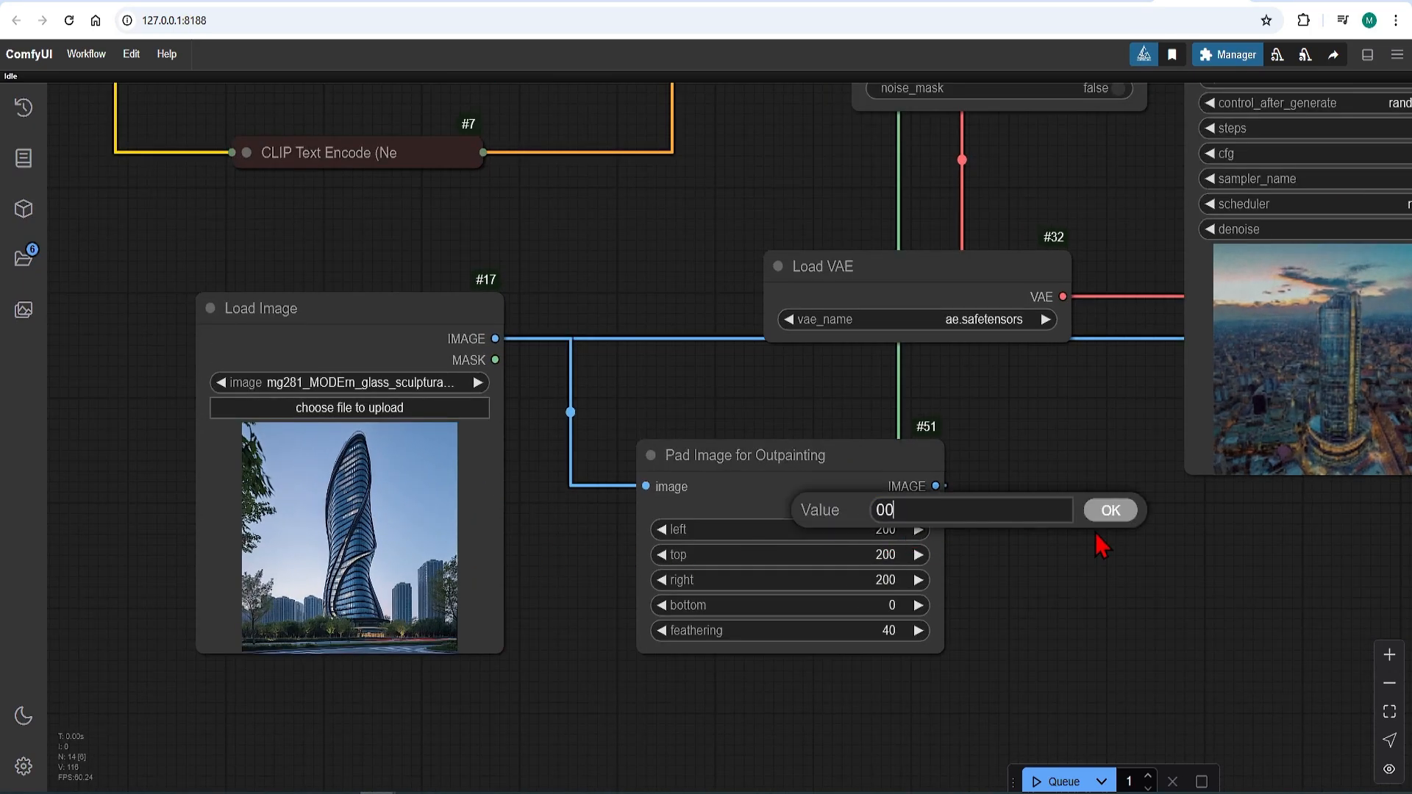
left_click(1114, 517)
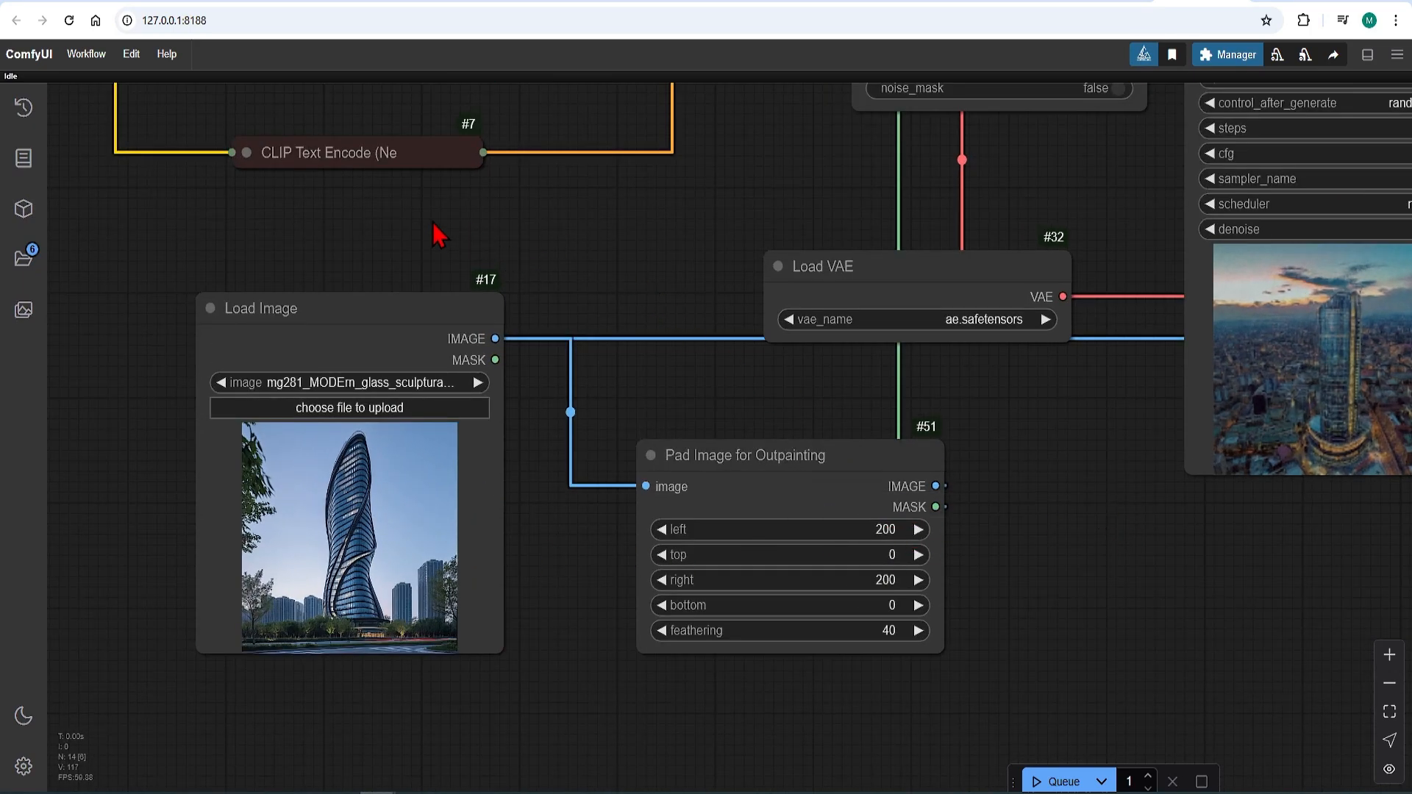
Step: Replace "modern city with sky in background" in the positive prompt with "a park" and queue the workflow
left_click_drag(397, 224, 654, 593)
left_click_drag(580, 284, 390, 280)
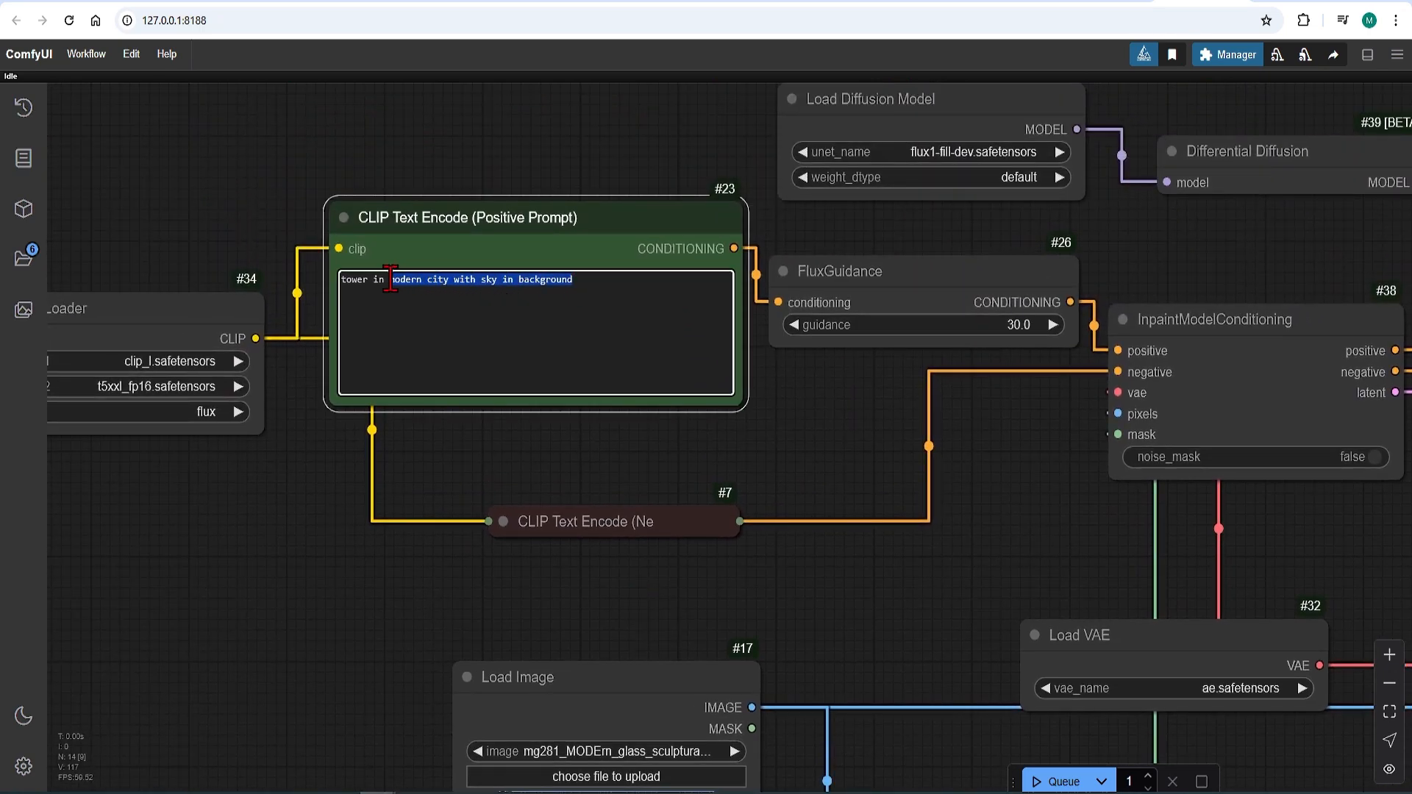
type("a park")
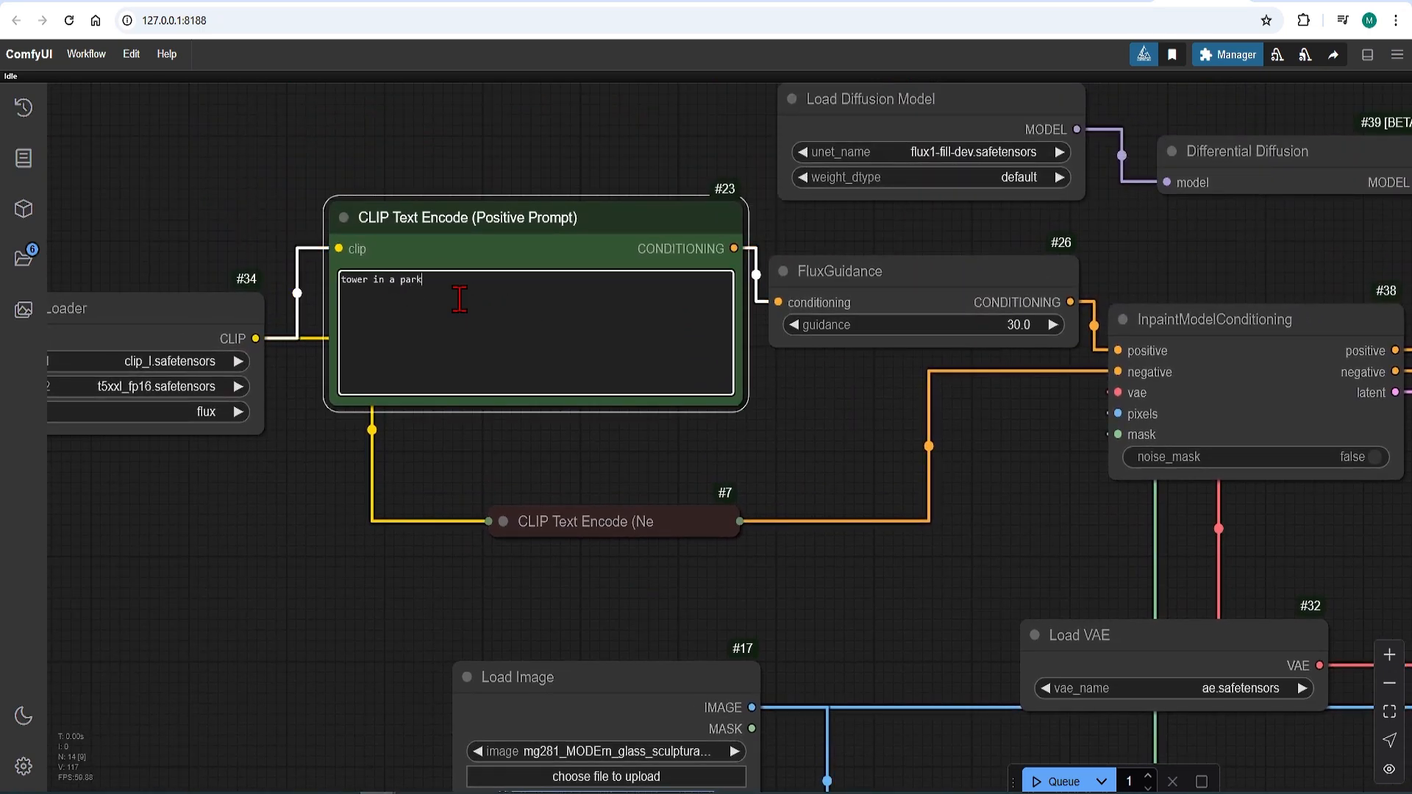
scroll(699, 486, "down", 2)
left_click_drag(993, 552, 755, 379)
scroll(917, 464, "down", 1)
left_click_drag(1097, 541, 940, 532)
left_click(1058, 781)
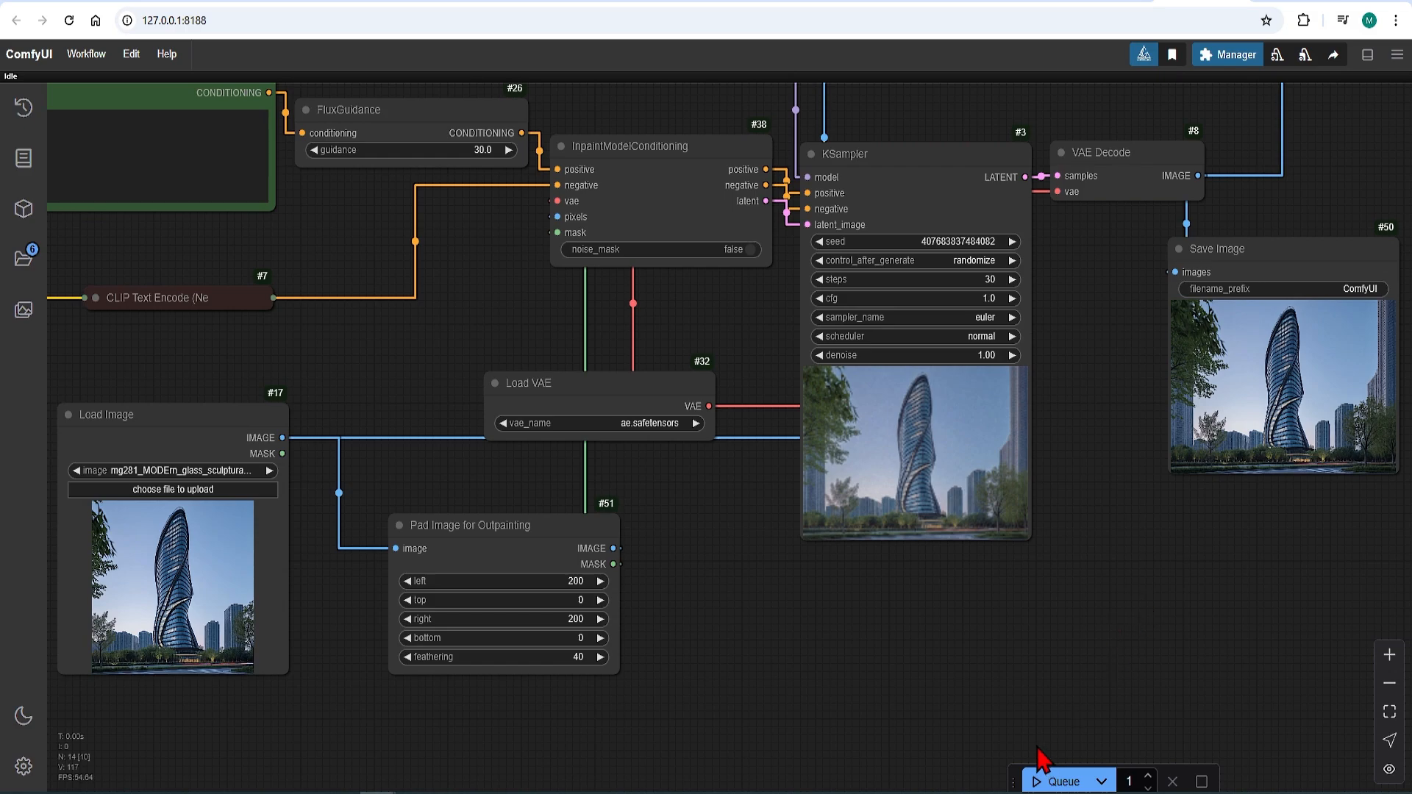
Step: Examine the widened glass tower picture in the Save Image preview and against its source in the Image Comparer
scroll(1059, 637, "down", 4)
scroll(1281, 496, "up", 10)
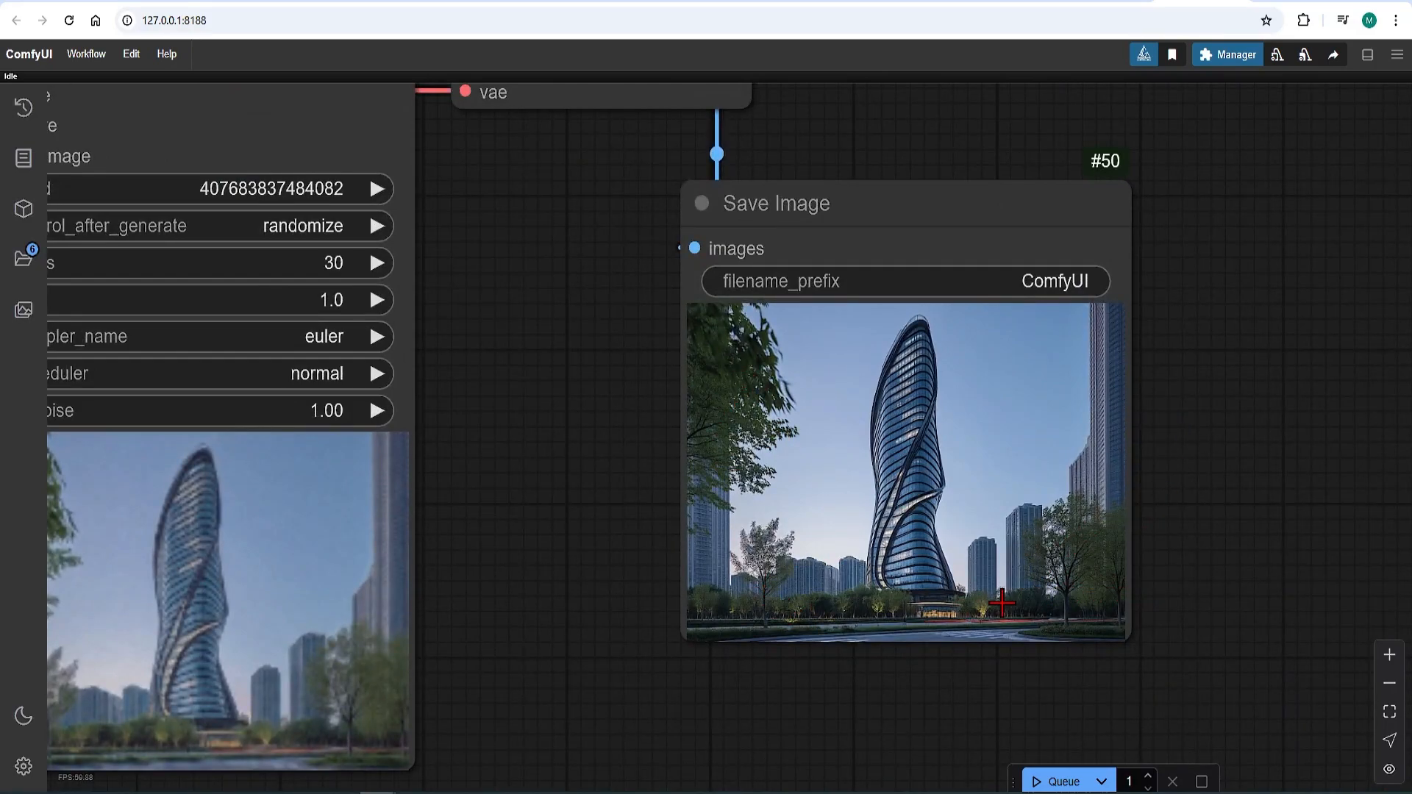
scroll(706, 687, "down", 6)
scroll(853, 309, "up", 3)
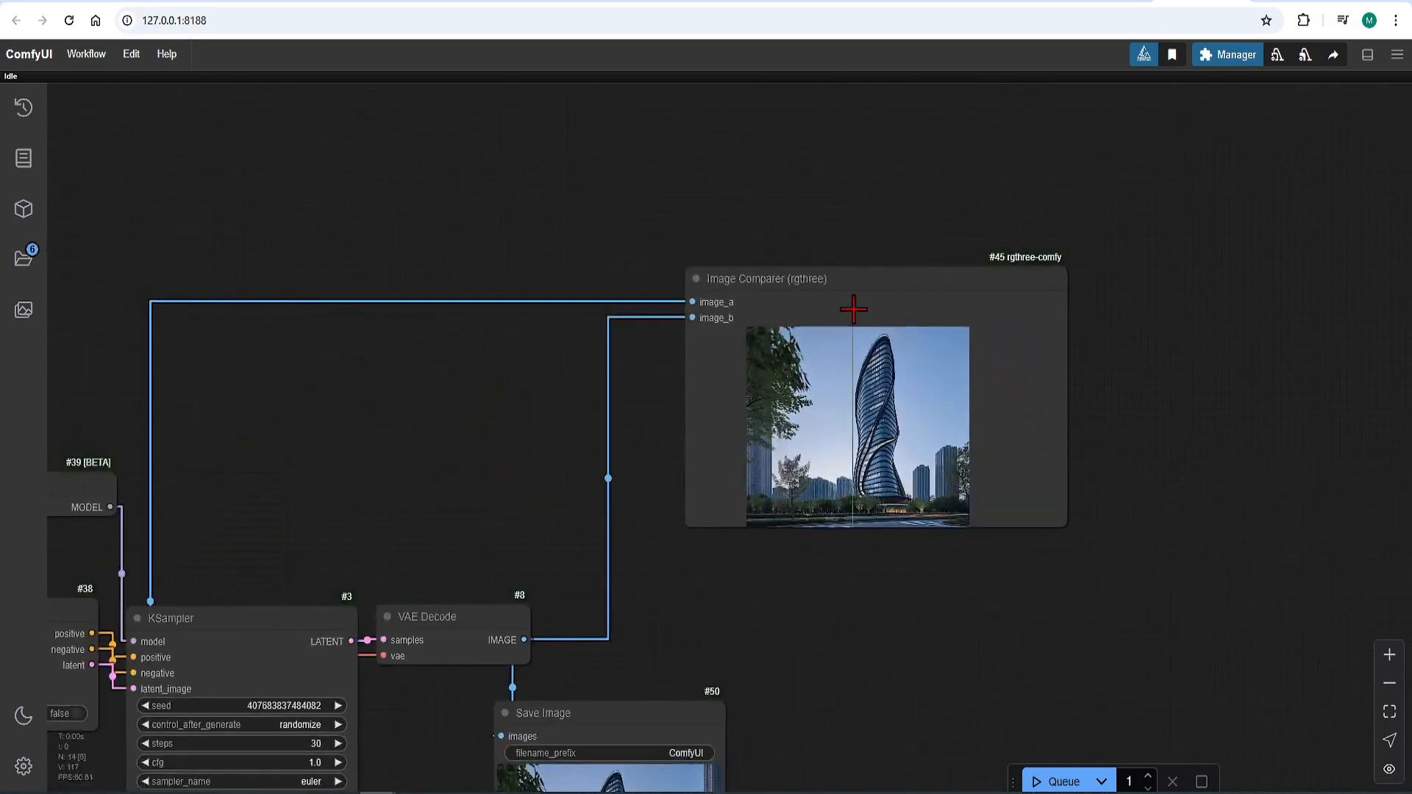
scroll(882, 346, "up", 5)
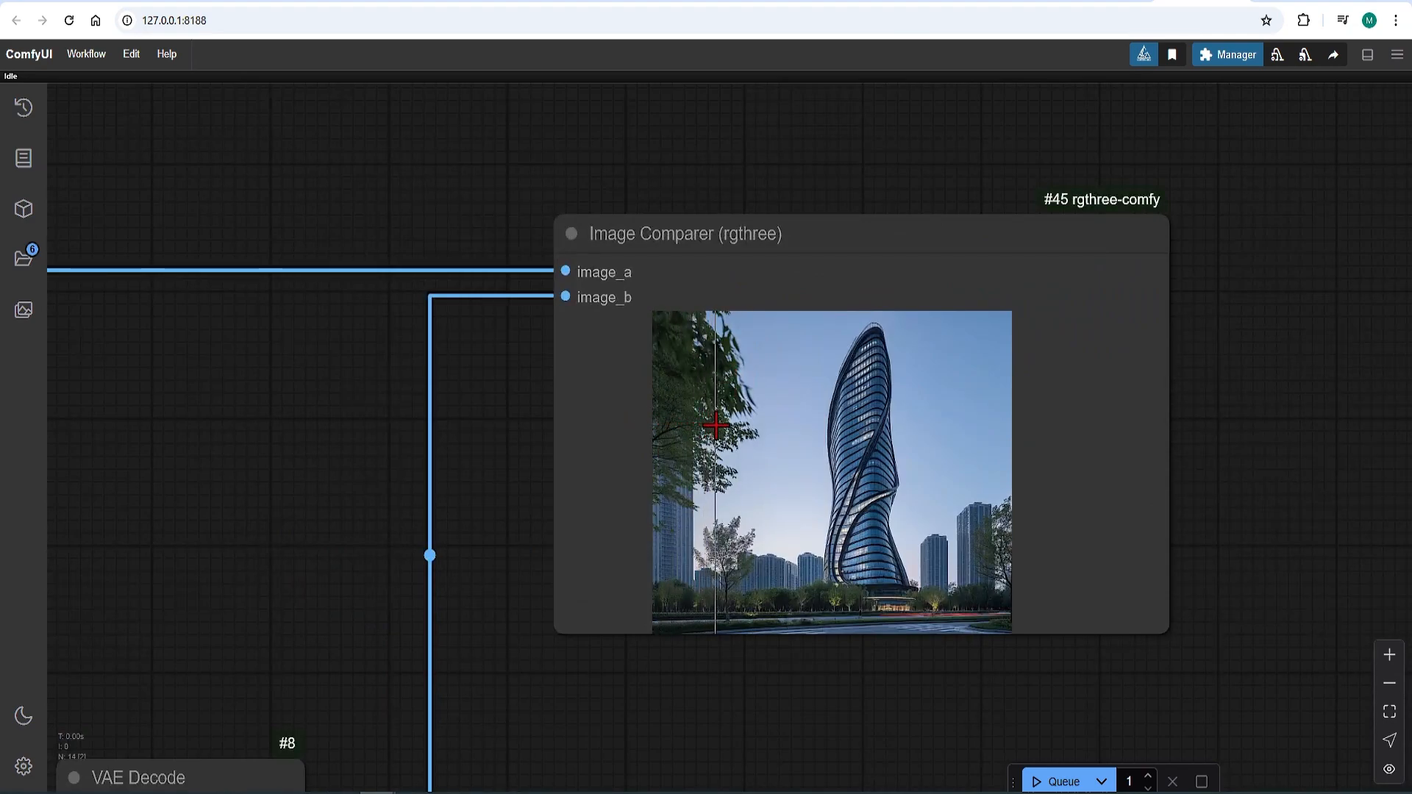